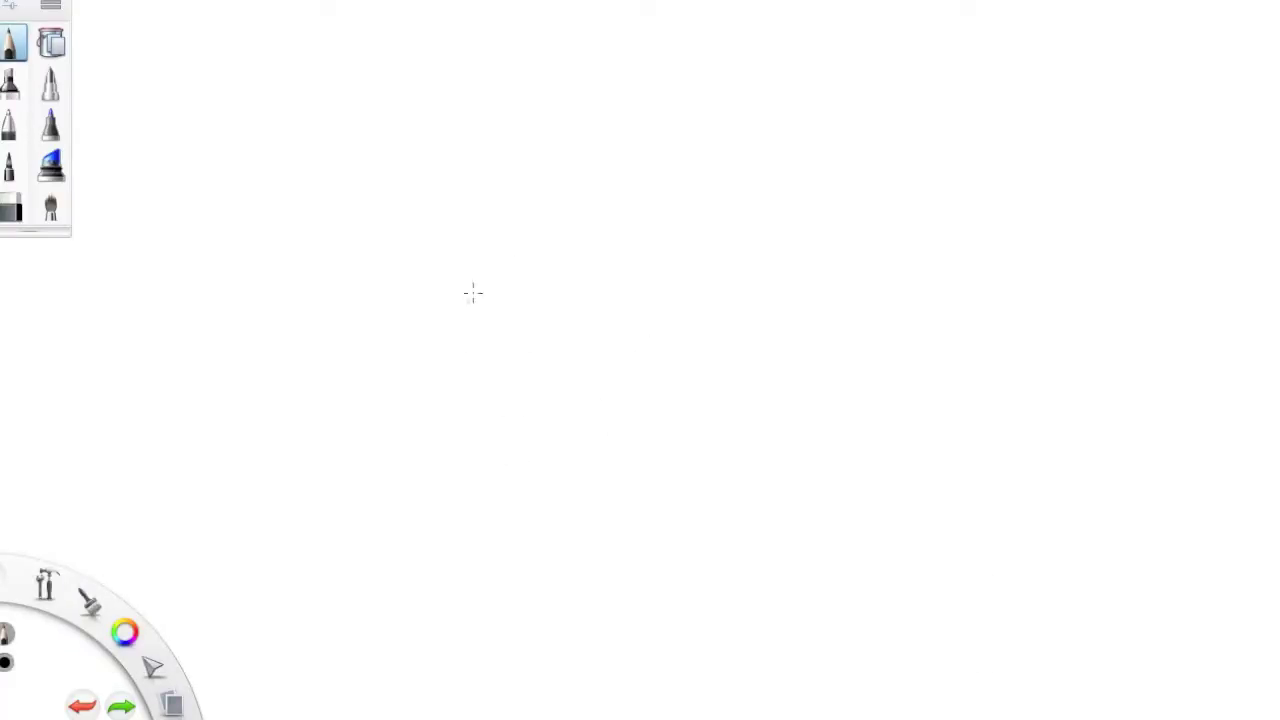
Sketch a circle for the palm and a rounded mitten shape for the fingers extending diagonally up and right from it.
mouse_move(480, 429)
mouse_down()
mouse_move(600, 266)
mouse_move(600, 457)
mouse_move(570, 294)
mouse_up()
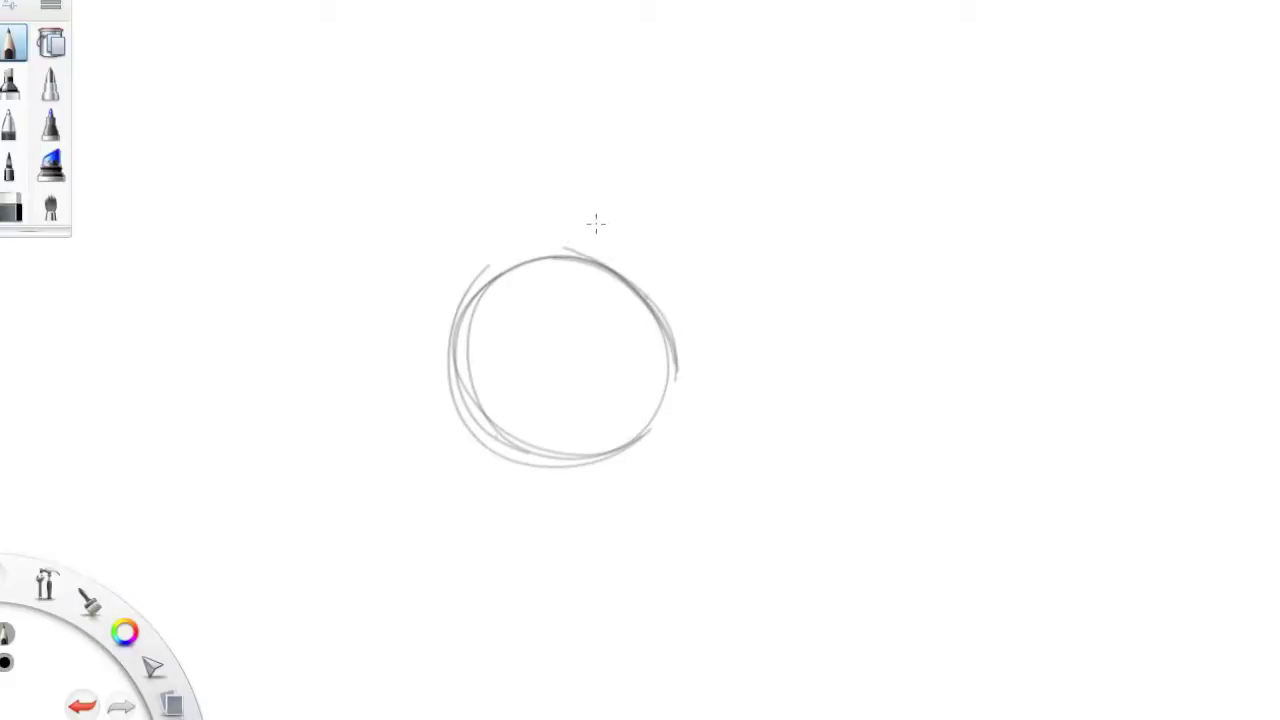
mouse_move(538, 244)
mouse_down()
mouse_move(634, 163)
mouse_move(686, 189)
mouse_move(685, 278)
mouse_up()
mouse_move(650, 180)
mouse_down()
mouse_move(718, 252)
mouse_move(728, 318)
mouse_up()
drag(728, 250, 636, 416)
drag(500, 278, 688, 202)
drag(564, 206, 698, 355)
mouse_move(690, 202)
mouse_down()
mouse_move(682, 283)
mouse_move(671, 373)
mouse_move(638, 415)
mouse_up()
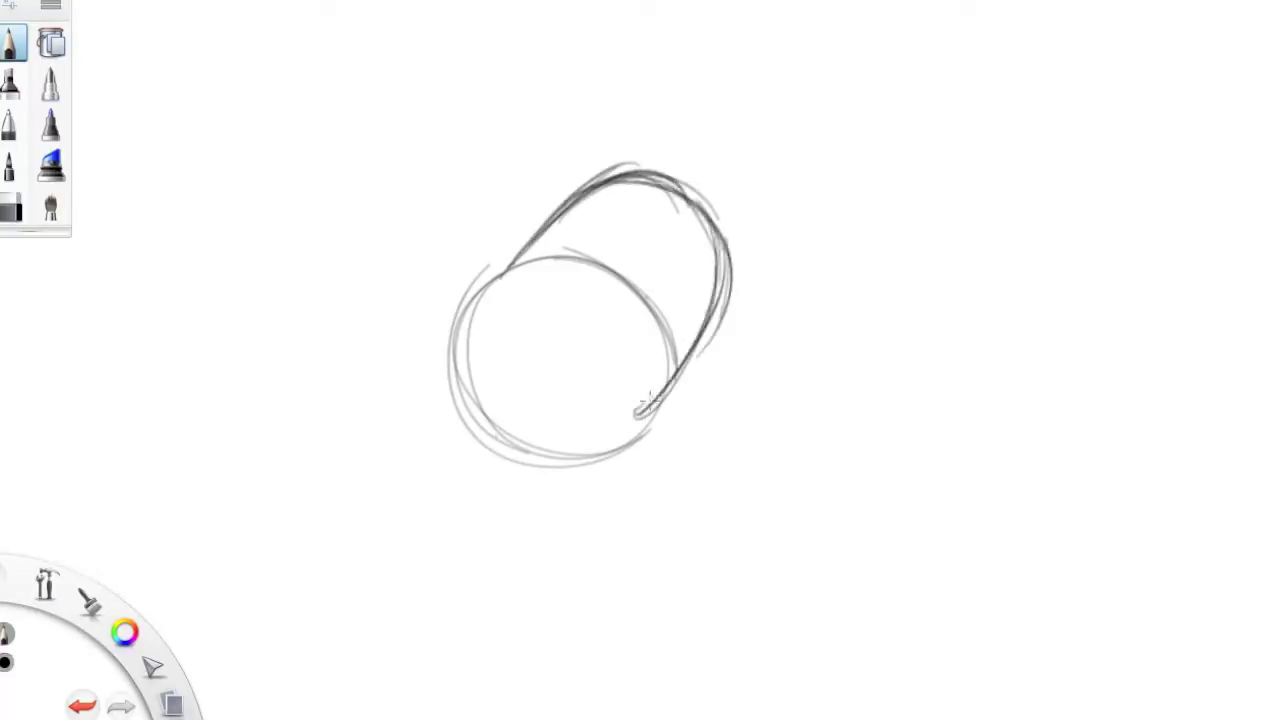
Draw a diagonal centre line from the mitten's tip through the palm circle, with small dots marked along it.
click(650, 243)
click(567, 342)
mouse_move(503, 432)
mouse_down()
mouse_move(700, 177)
mouse_move(505, 432)
mouse_up()
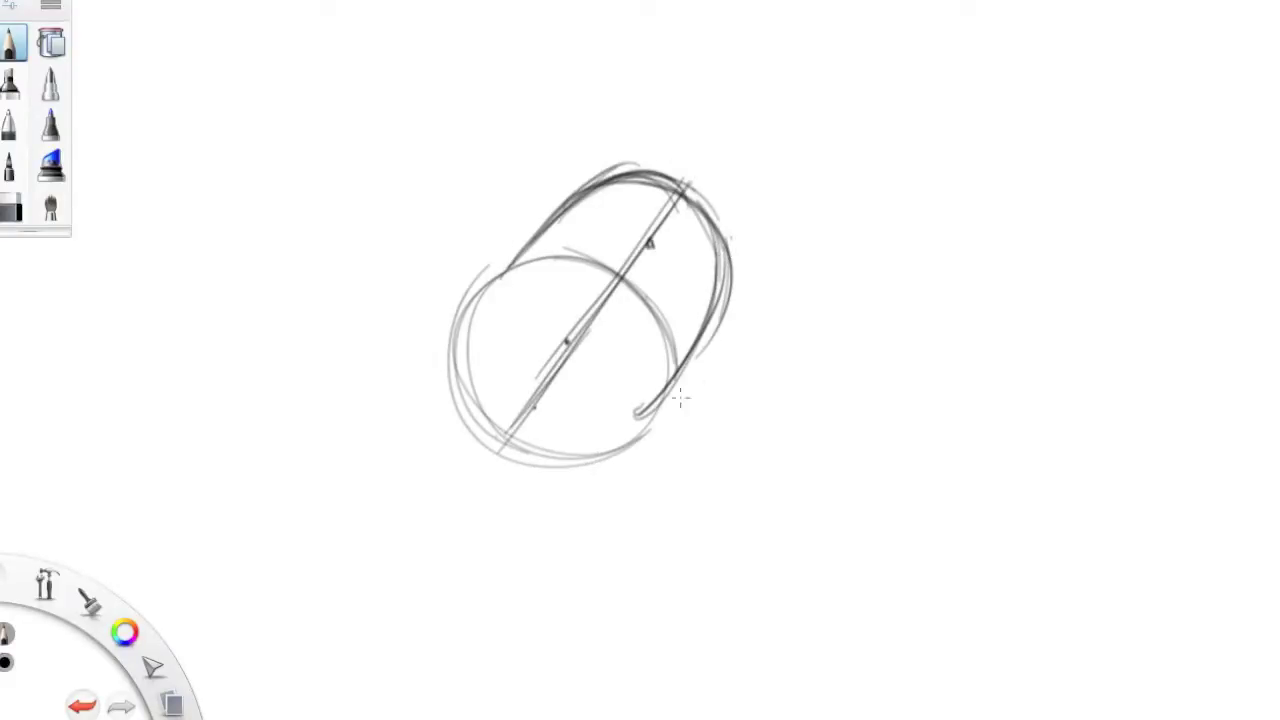
Sketch a pointed thumb shape rising from the palm circle's left side with overlapping curved strokes.
drag(428, 315, 466, 391)
drag(433, 262, 468, 394)
drag(432, 230, 485, 315)
mouse_move(428, 232)
mouse_down()
mouse_move(477, 337)
mouse_move(487, 308)
mouse_up()
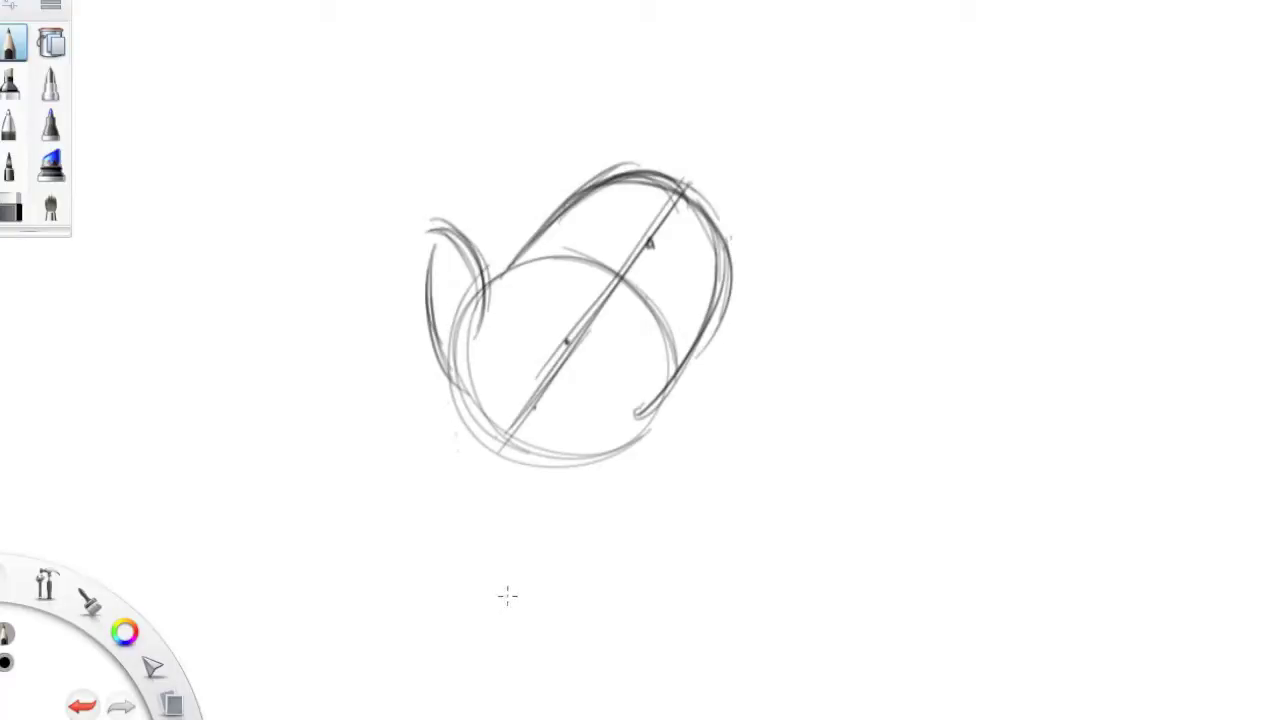
mouse_move(436, 226)
mouse_down()
mouse_move(432, 344)
mouse_move(452, 414)
mouse_move(490, 335)
mouse_up()
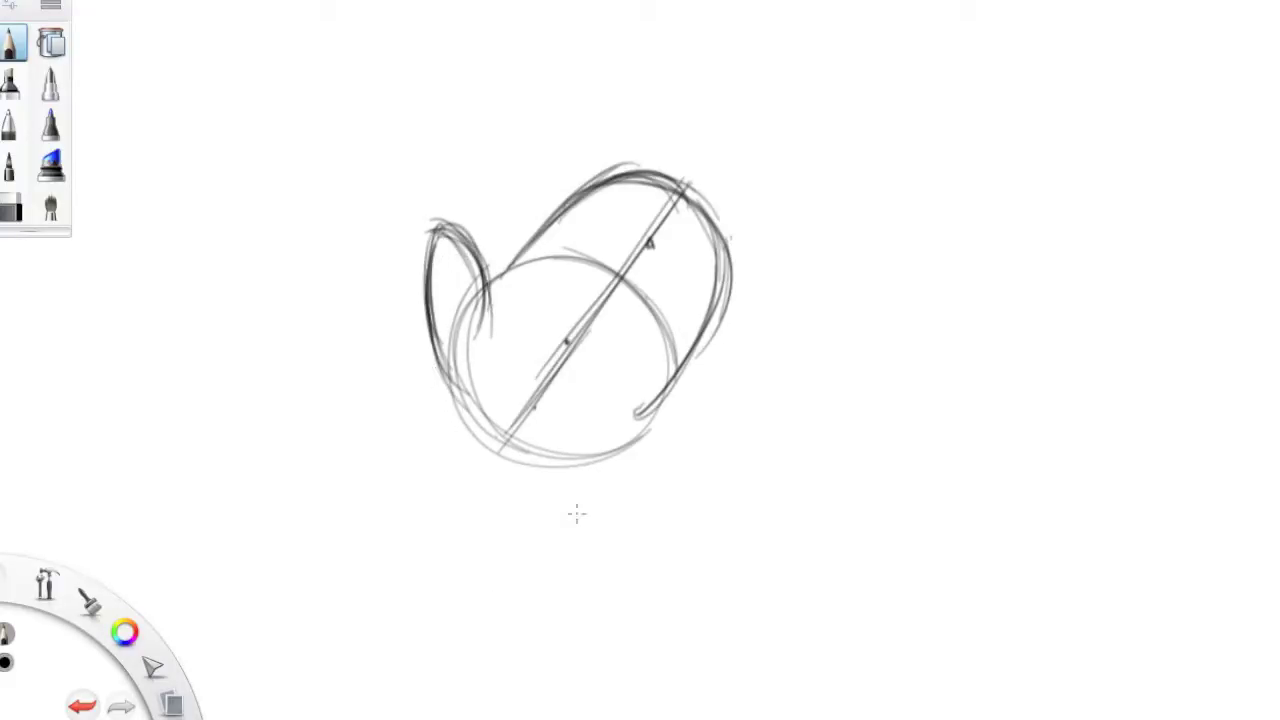
Draw the two slanted wrist lines below the palm and a curve across the palm's base where they meet.
drag(558, 440, 486, 524)
drag(492, 394, 430, 476)
drag(548, 430, 475, 535)
drag(532, 455, 494, 515)
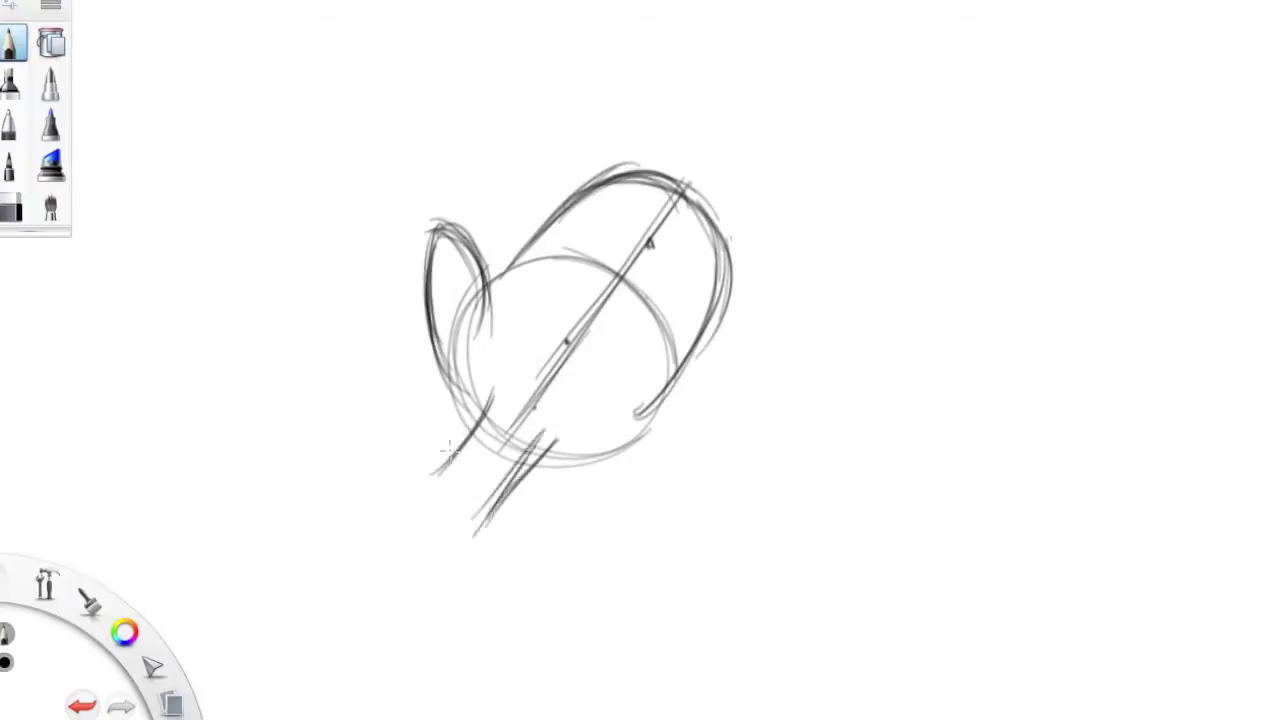
mouse_move(470, 394)
mouse_down()
mouse_move(506, 442)
mouse_move(542, 450)
mouse_move(508, 468)
mouse_move(520, 470)
mouse_up()
mouse_move(466, 430)
mouse_down()
mouse_move(560, 468)
mouse_move(550, 465)
mouse_up()
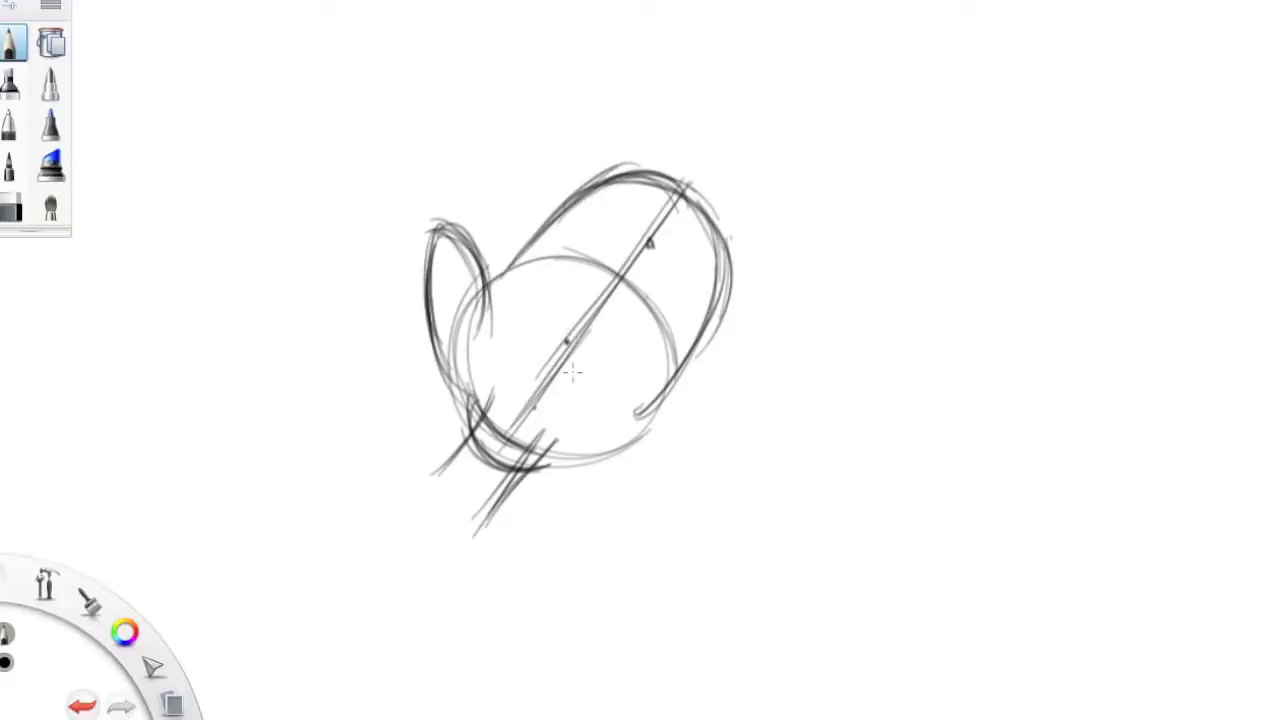
Shade the wrist area with dense hatching, undoing the first strokes and redrawing them more neatly between the wrist lines.
mouse_move(512, 470)
mouse_down()
mouse_move(520, 494)
mouse_move(506, 502)
mouse_up()
mouse_move(470, 448)
mouse_down()
mouse_move(488, 514)
mouse_move(476, 530)
mouse_up()
mouse_move(448, 478)
mouse_down()
mouse_move(440, 520)
mouse_move(500, 440)
mouse_move(528, 476)
mouse_move(472, 470)
mouse_move(442, 536)
mouse_up()
key(ctrl+z)
key(ctrl+z)
key(ctrl+z)
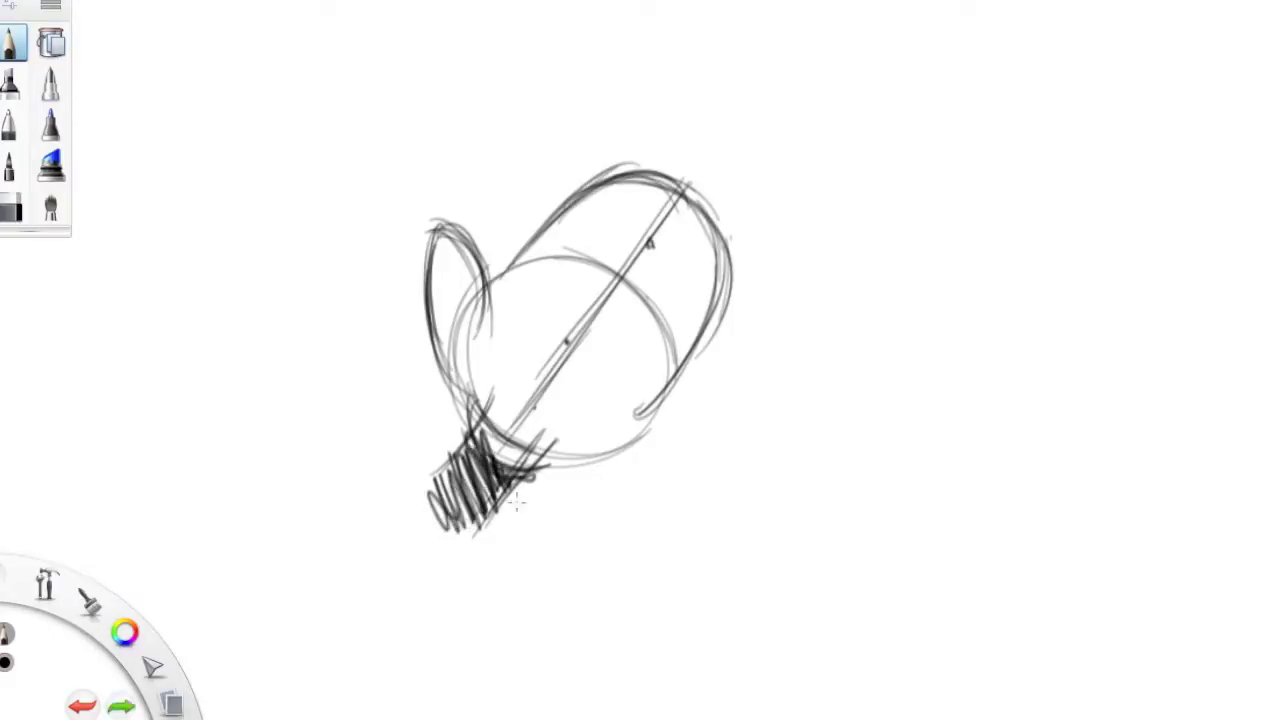
mouse_move(489, 473)
mouse_down()
mouse_move(510, 478)
mouse_move(495, 488)
mouse_move(472, 470)
mouse_move(480, 506)
mouse_move(440, 528)
mouse_move(470, 450)
mouse_move(511, 470)
mouse_move(446, 528)
mouse_move(442, 516)
mouse_up()
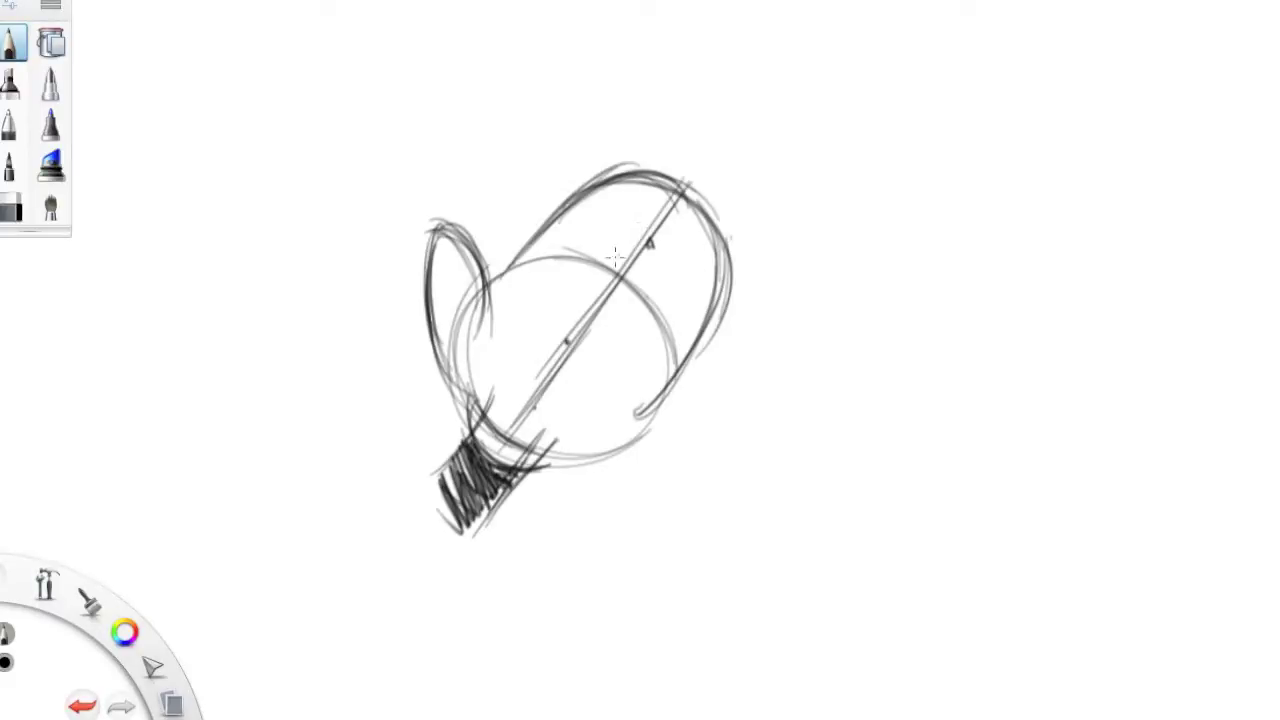
Draw a line on each side of the centre line to divide the mitten shape into four fingers.
mouse_move(572, 252)
mouse_down()
mouse_move(636, 190)
mouse_move(578, 262)
mouse_move(654, 168)
mouse_move(644, 182)
mouse_up()
drag(661, 305, 694, 270)
drag(642, 334, 724, 228)
mouse_move(568, 280)
mouse_down()
mouse_move(626, 206)
mouse_move(566, 280)
mouse_up()
drag(566, 278, 648, 176)
drag(640, 332, 714, 235)
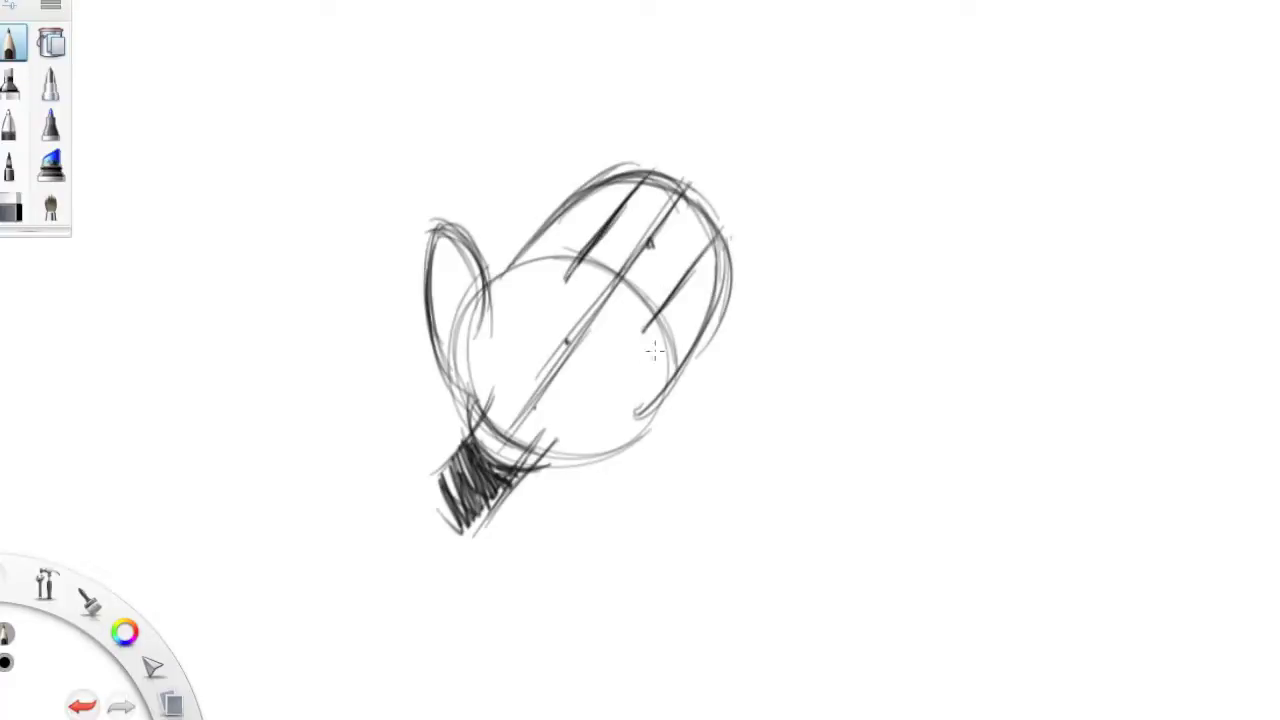
Reinforce the outer contour of the finger mass and the bottom and right edge of the palm.
mouse_move(508, 262)
mouse_down()
mouse_move(562, 190)
mouse_move(598, 168)
mouse_up()
mouse_move(720, 312)
mouse_down()
mouse_move(650, 418)
mouse_move(500, 434)
mouse_move(470, 396)
mouse_up()
drag(500, 436, 600, 474)
mouse_move(604, 458)
mouse_down()
mouse_move(672, 390)
mouse_move(682, 353)
mouse_up()
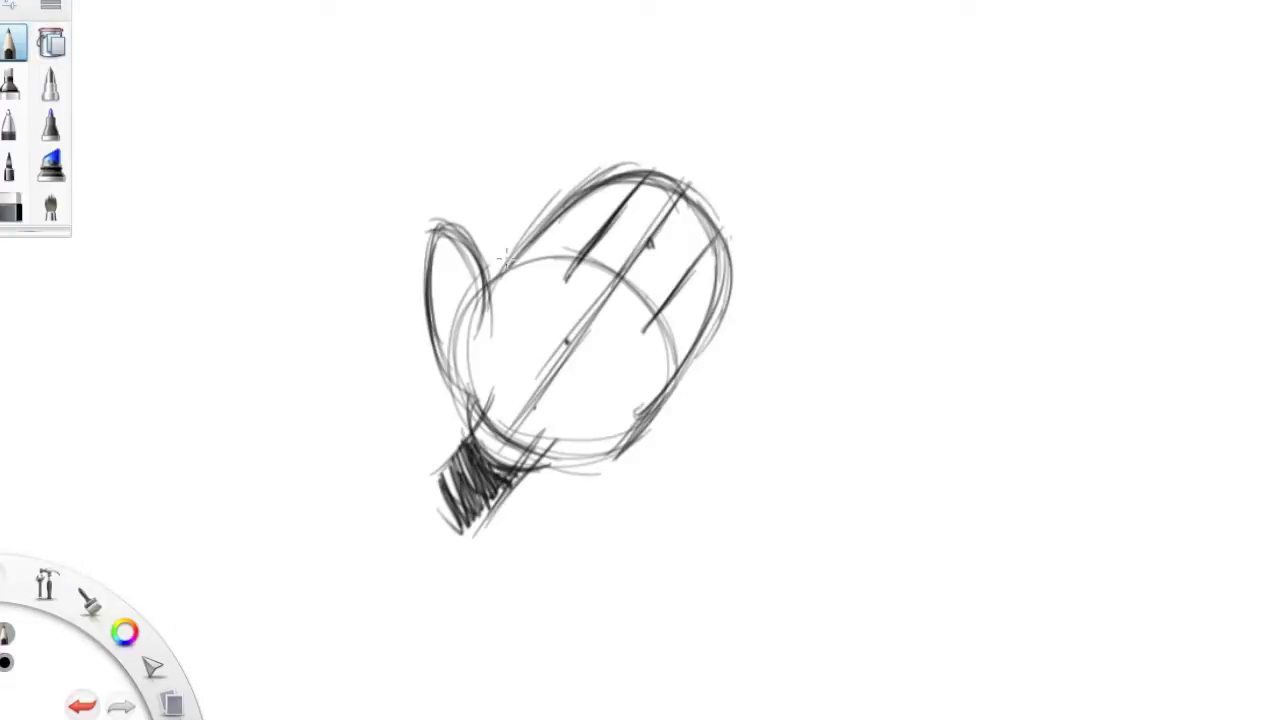
Draw a straight line across the hand between fingers and palm, and extend the finger dividers down to it.
mouse_move(512, 250)
mouse_down()
mouse_move(678, 392)
mouse_move(512, 254)
mouse_move(680, 394)
mouse_up()
drag(550, 307, 682, 405)
drag(560, 280, 598, 246)
drag(630, 340, 662, 304)
mouse_move(626, 346)
mouse_down()
mouse_move(660, 306)
mouse_move(660, 228)
mouse_up()
mouse_move(604, 290)
mouse_down()
mouse_move(630, 356)
mouse_move(670, 298)
mouse_up()
drag(630, 336, 670, 292)
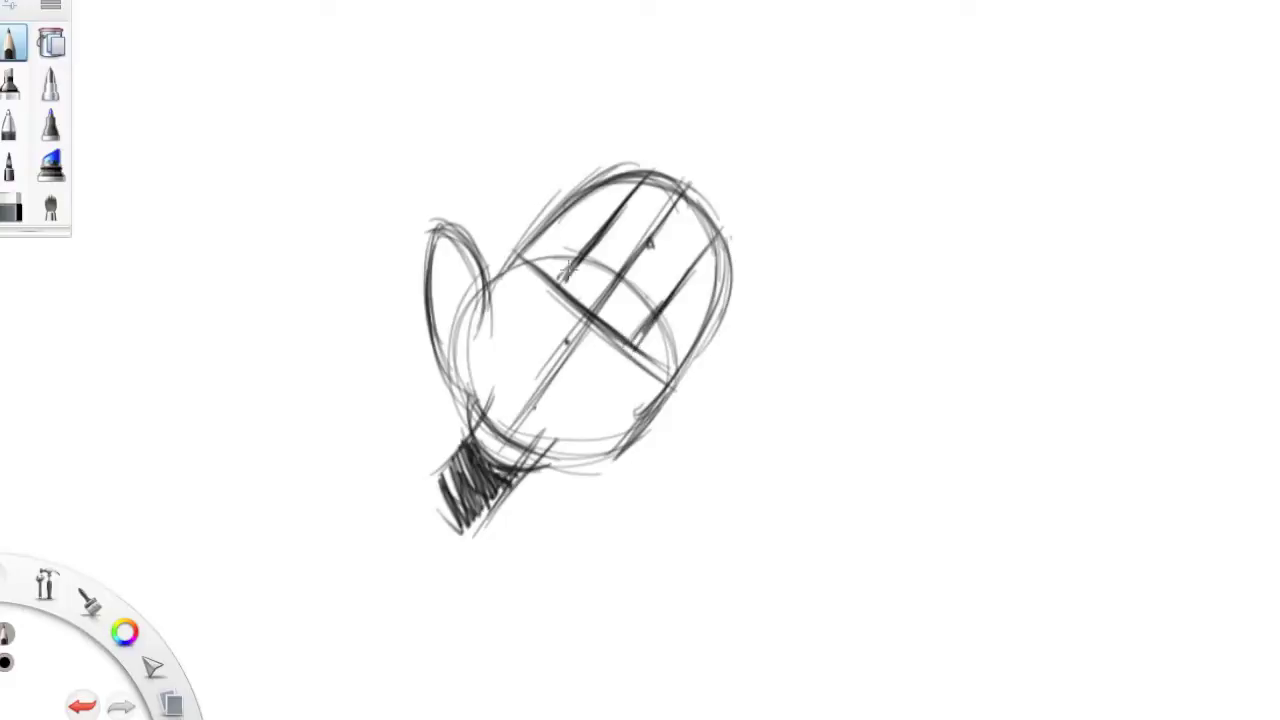
Darken the three dividing lines between the fingers from the fingertips down to the palm line.
drag(562, 288, 590, 258)
drag(648, 170, 564, 276)
drag(682, 194, 604, 298)
drag(690, 188, 606, 308)
drag(720, 220, 662, 302)
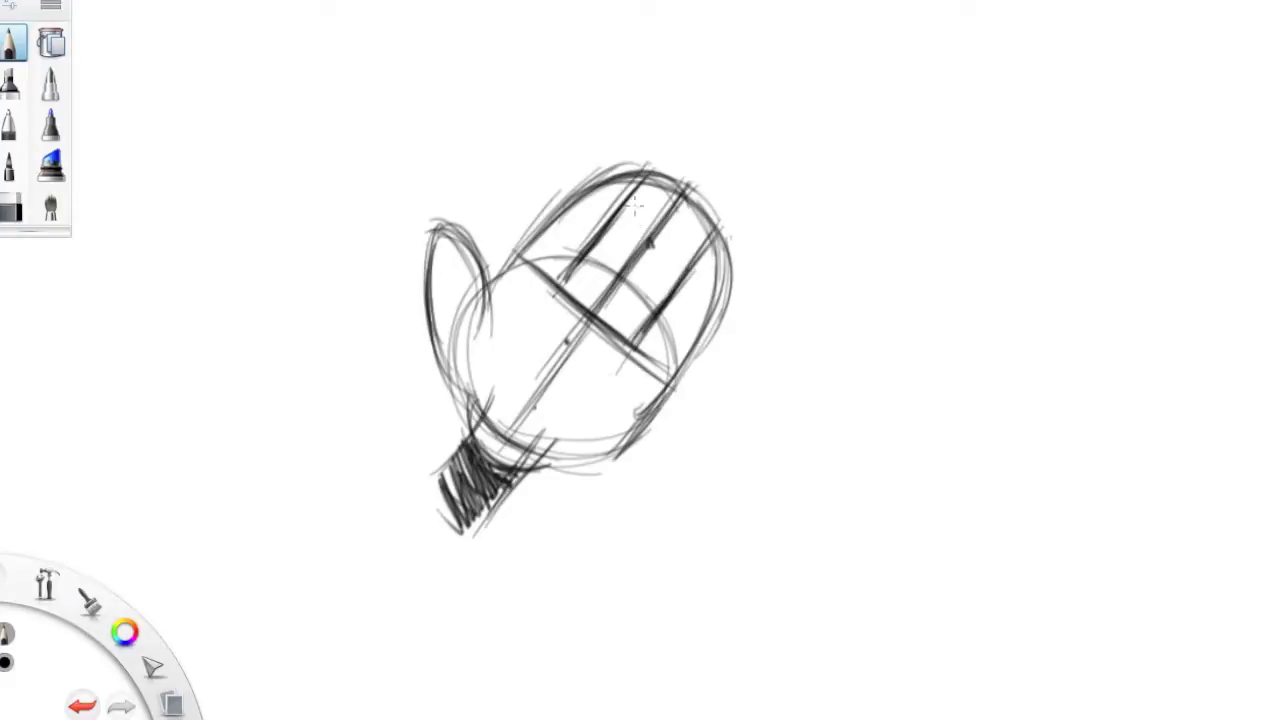
Number the four finger sections by hand as 3, 1, 2 and 4, going from the thumb side outward.
drag(642, 196, 684, 256)
mouse_move(590, 202)
mouse_down()
mouse_move(594, 222)
mouse_move(570, 236)
mouse_up()
mouse_move(690, 314)
mouse_down()
mouse_move(660, 332)
mouse_move(673, 339)
mouse_up()
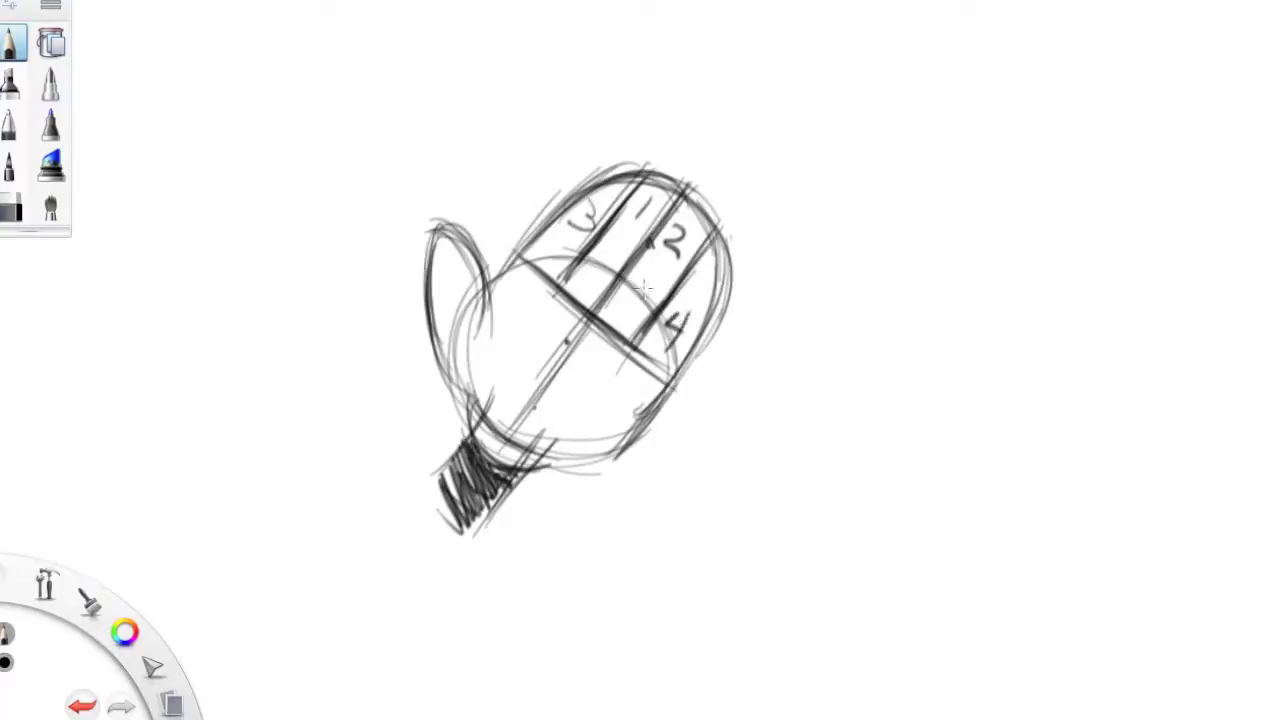
Handwrite the labels INDEX, MIDDLE, RING and BABY beyond the matching fingers and THUMB above the thumb.
mouse_move(652, 171)
mouse_down()
mouse_move(680, 192)
mouse_move(654, 172)
mouse_move(800, 66)
mouse_move(808, 52)
mouse_move(794, 38)
mouse_up()
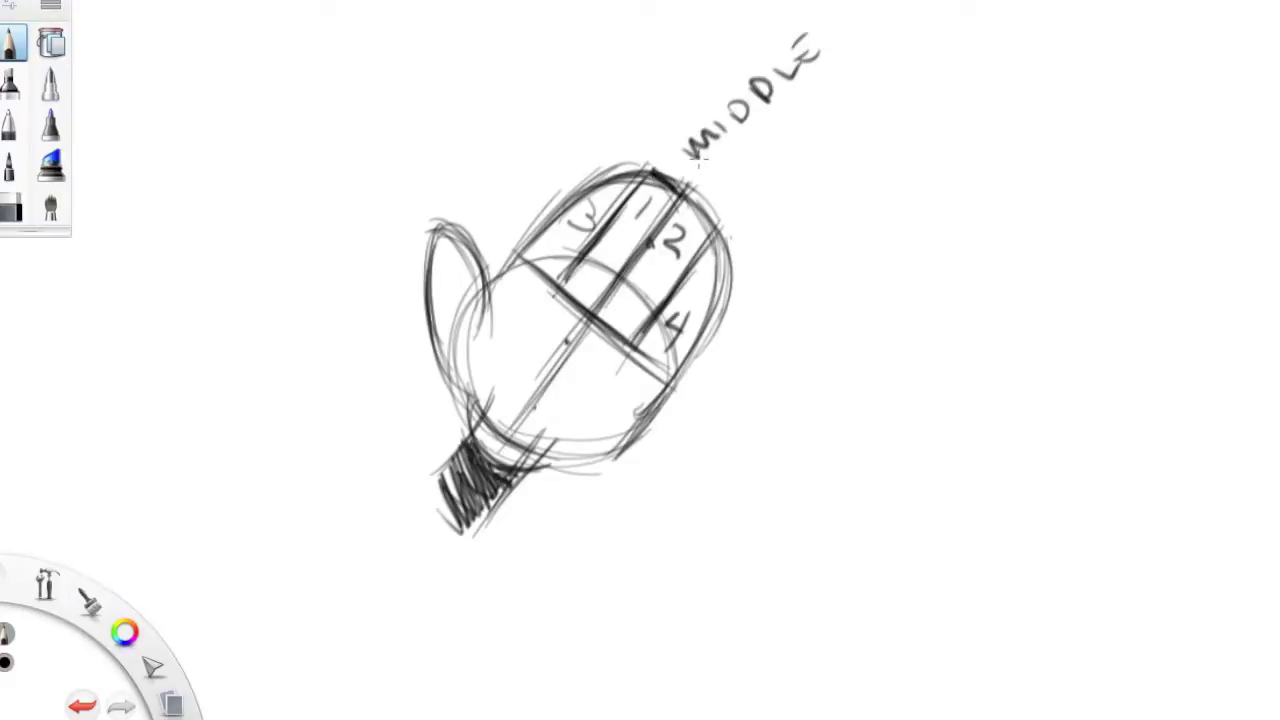
drag(733, 182, 802, 138)
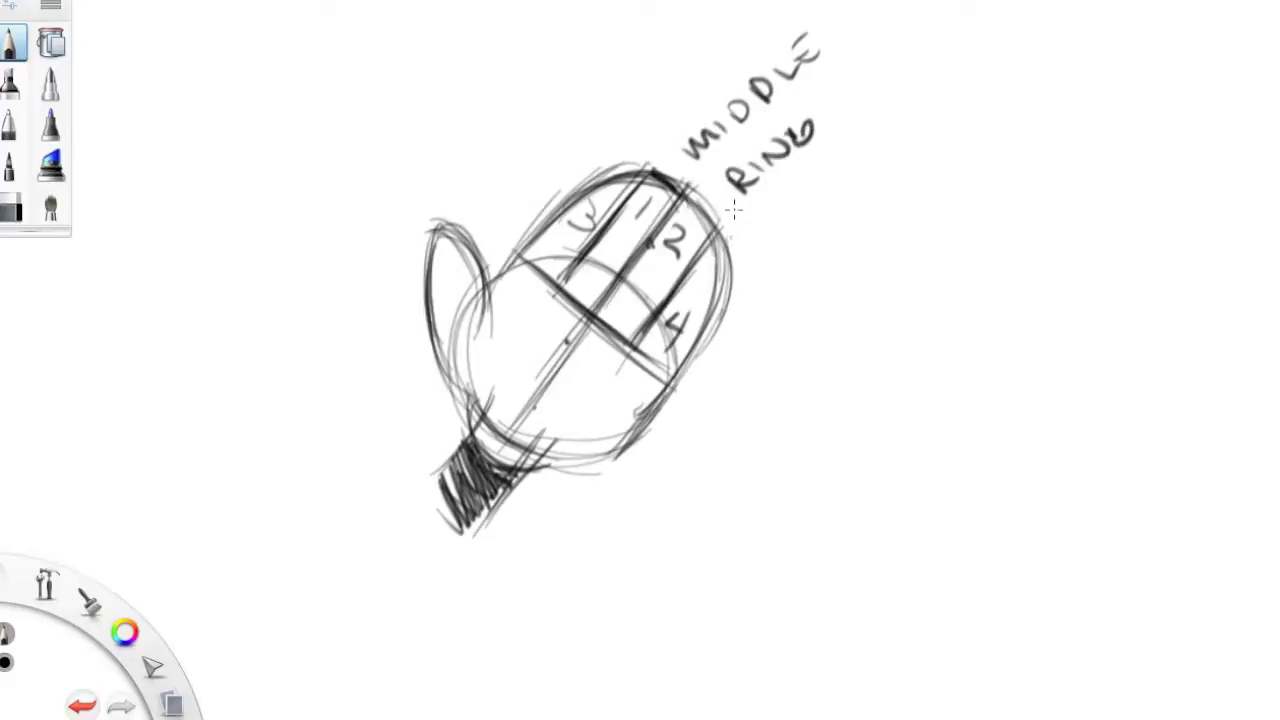
mouse_move(638, 122)
mouse_down()
mouse_move(694, 62)
mouse_move(692, 40)
mouse_move(722, 50)
mouse_up()
drag(703, 56, 715, 13)
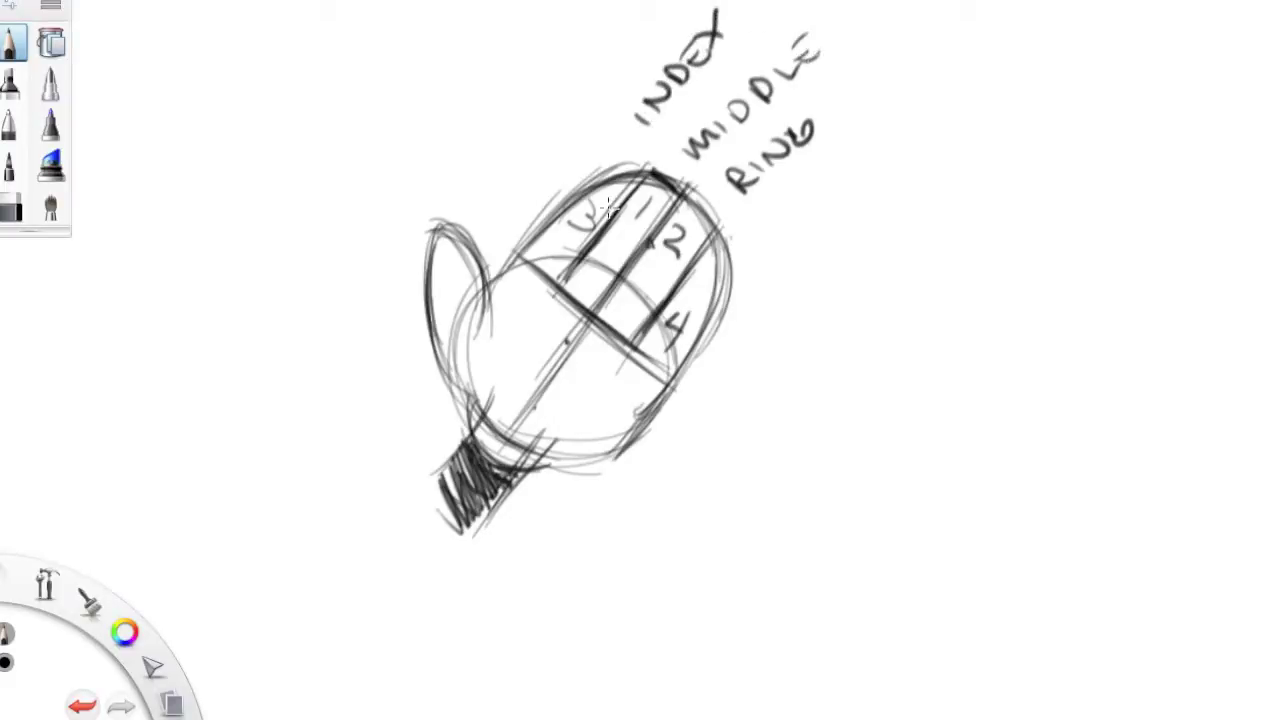
mouse_move(768, 246)
mouse_down()
mouse_move(752, 220)
mouse_move(772, 232)
mouse_move(815, 196)
mouse_move(806, 214)
mouse_up()
drag(816, 168, 824, 186)
drag(834, 162, 820, 203)
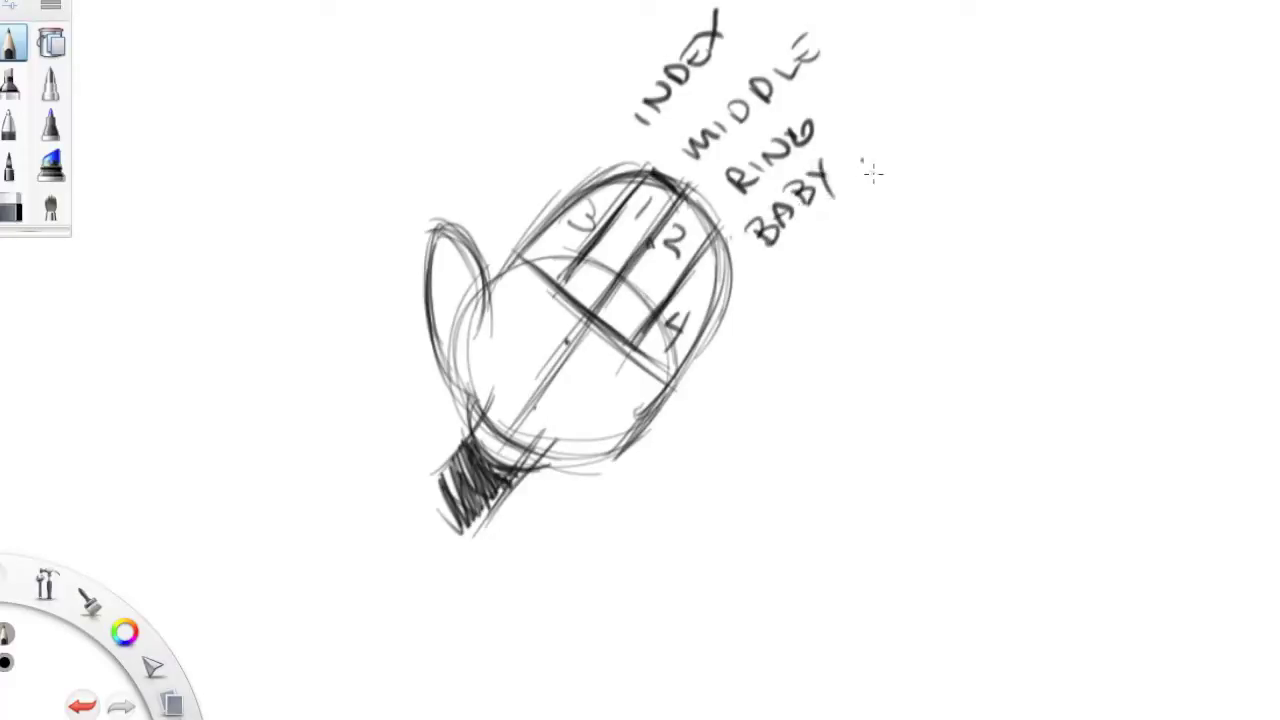
mouse_move(444, 194)
mouse_down()
mouse_move(434, 172)
mouse_move(500, 128)
mouse_move(534, 80)
mouse_move(530, 112)
mouse_up()
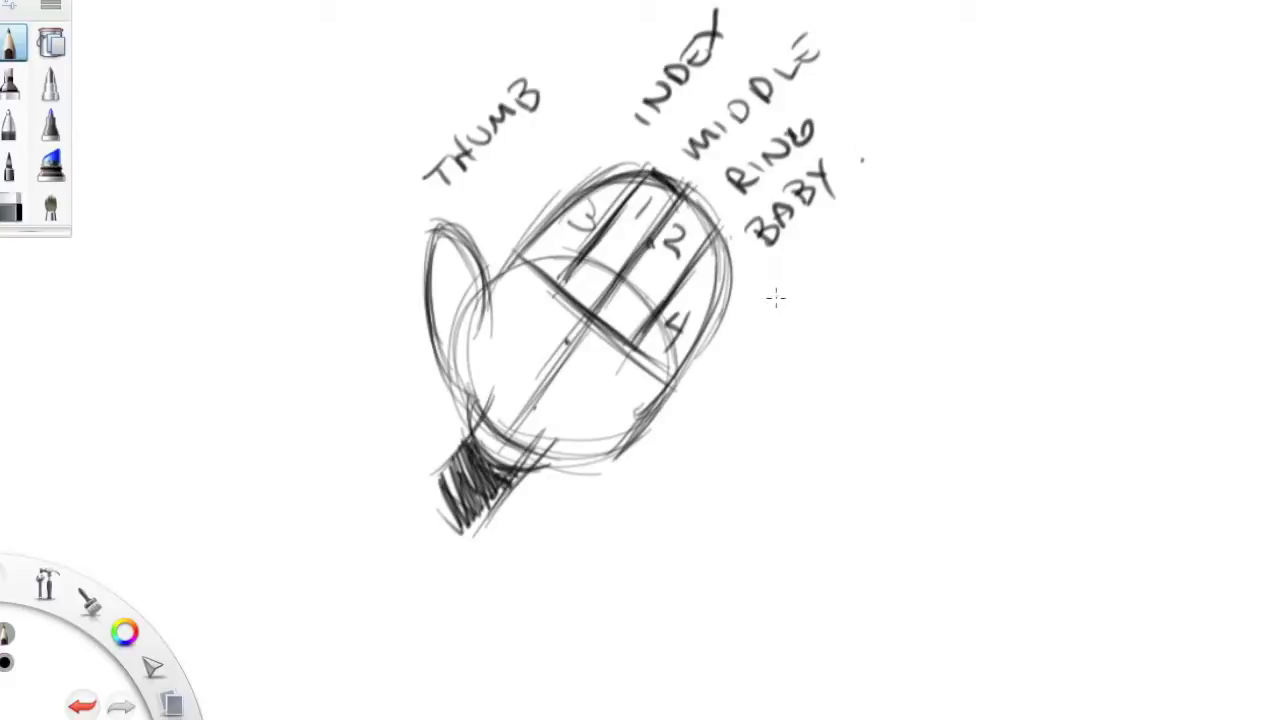
Mark the tip of each finger with a short thick line, setting different lengths for the four fingers.
drag(652, 172, 676, 189)
drag(677, 208, 708, 240)
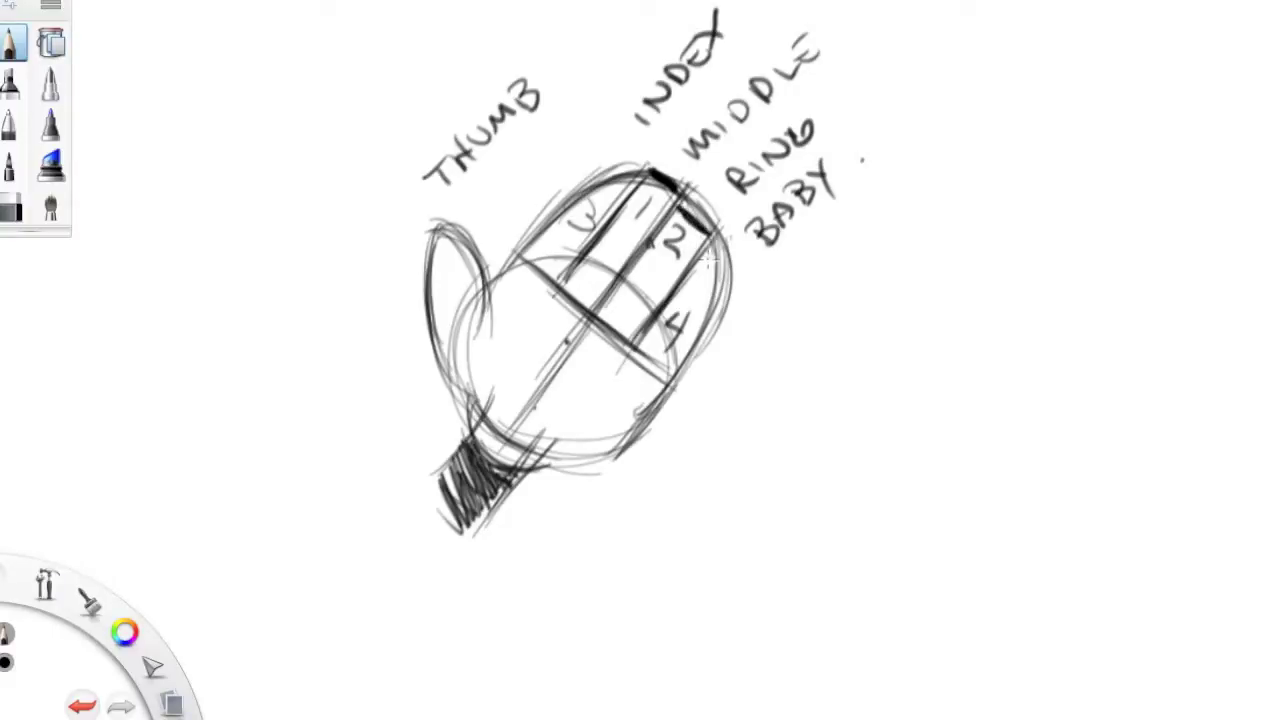
drag(610, 180, 652, 173)
drag(698, 266, 722, 298)
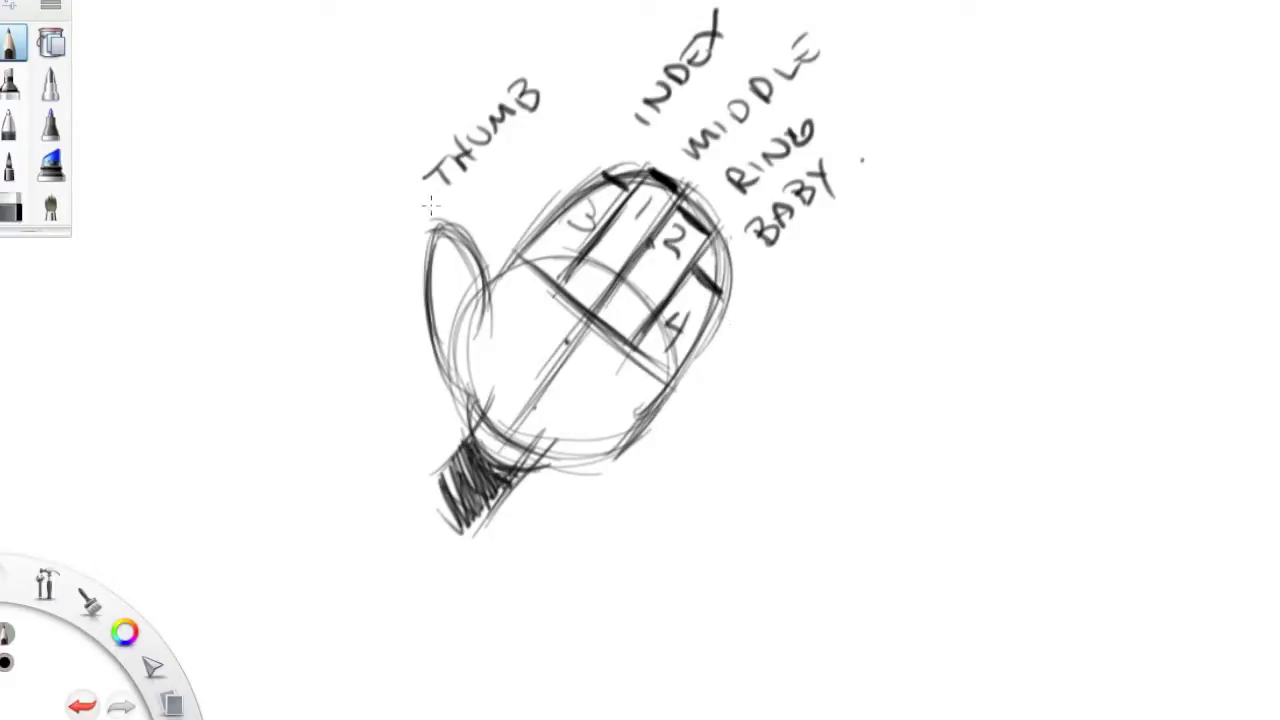
Draw the curved thumb-base mound inside the palm and the rounded joint sections of the thumb.
drag(488, 268, 493, 300)
drag(525, 308, 535, 408)
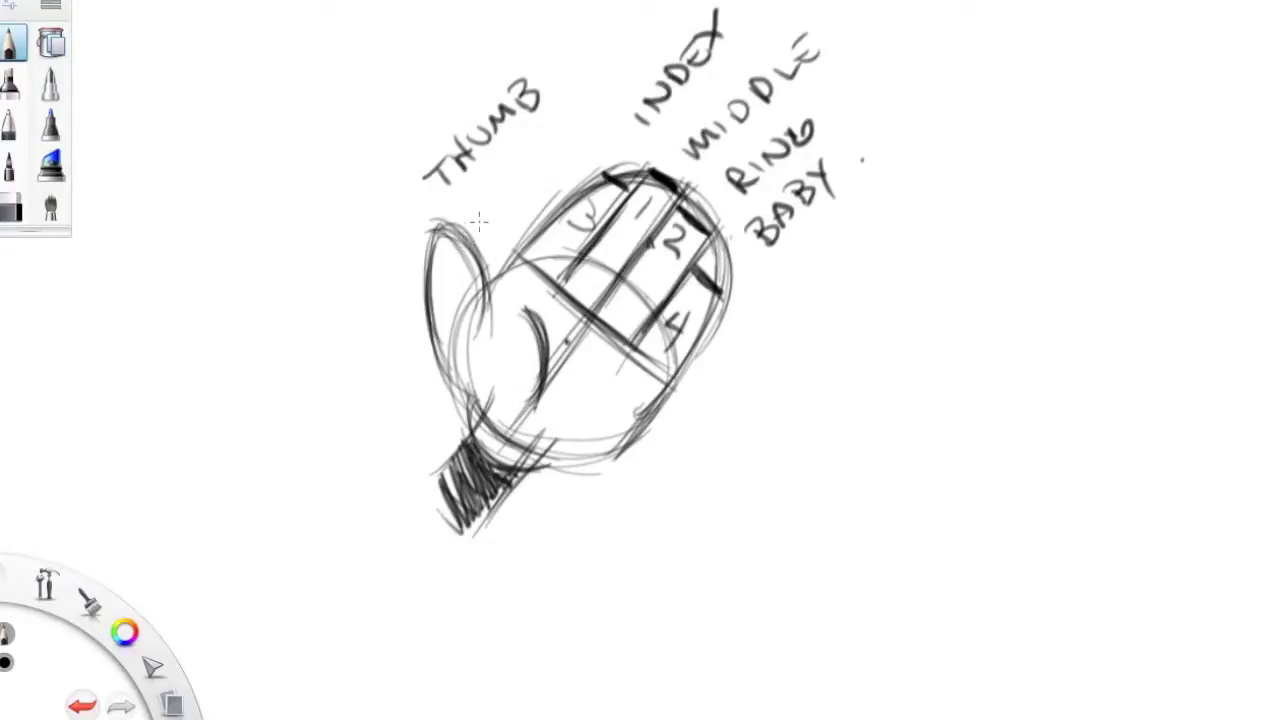
drag(545, 338, 542, 402)
mouse_move(542, 318)
mouse_down()
mouse_move(553, 374)
mouse_move(460, 398)
mouse_move(549, 375)
mouse_move(534, 338)
mouse_move(488, 398)
mouse_up()
drag(478, 257, 456, 368)
drag(486, 318, 458, 370)
drag(436, 314, 481, 266)
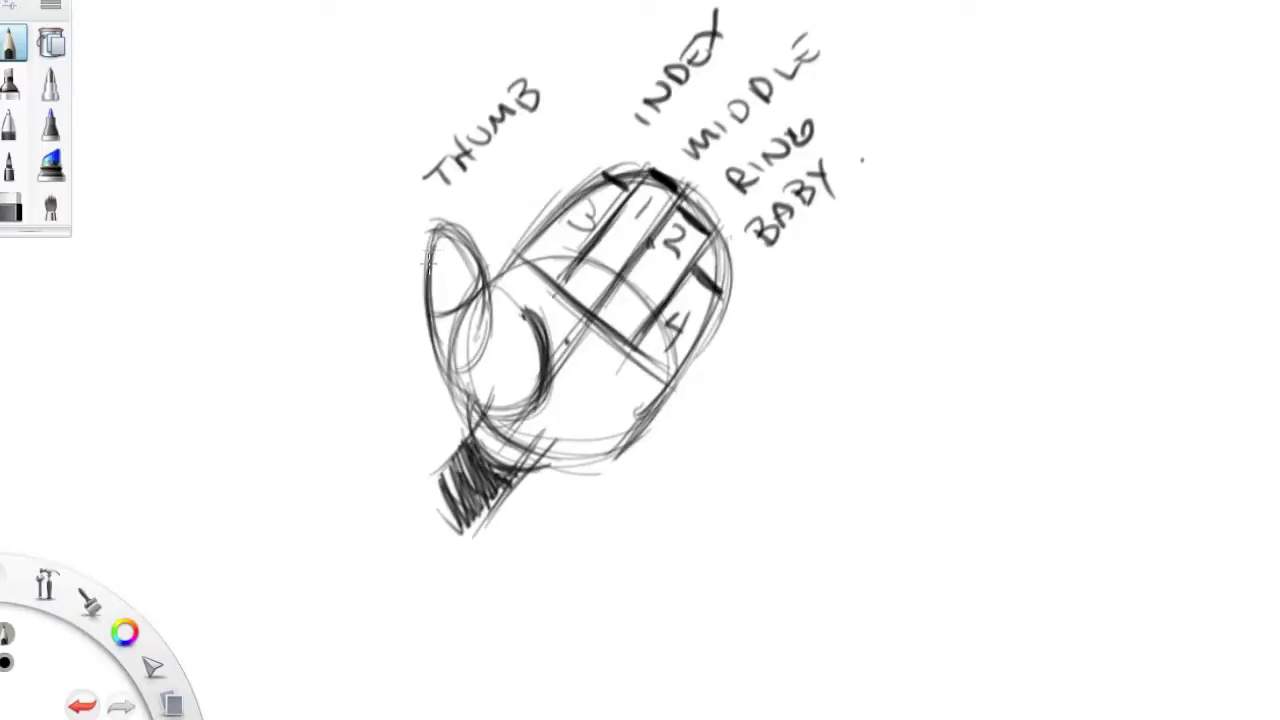
Darken the contours of the thumb, fingers and palm edge over the rough sketch, down to the wrist.
mouse_move(424, 251)
mouse_down()
mouse_move(426, 288)
mouse_move(414, 240)
mouse_move(442, 364)
mouse_move(470, 408)
mouse_move(464, 243)
mouse_move(494, 320)
mouse_move(487, 296)
mouse_move(514, 252)
mouse_up()
mouse_move(498, 292)
mouse_down()
mouse_move(556, 204)
mouse_move(600, 181)
mouse_move(625, 197)
mouse_up()
drag(568, 274, 624, 202)
mouse_move(584, 250)
mouse_down()
mouse_move(649, 172)
mouse_move(623, 190)
mouse_move(646, 180)
mouse_move(656, 228)
mouse_move(620, 268)
mouse_up()
drag(670, 218, 604, 302)
mouse_move(680, 228)
mouse_down()
mouse_move(692, 212)
mouse_move(705, 268)
mouse_move(664, 300)
mouse_move(688, 283)
mouse_move(710, 318)
mouse_move(658, 380)
mouse_move(691, 349)
mouse_move(655, 410)
mouse_move(596, 460)
mouse_move(620, 443)
mouse_move(530, 468)
mouse_up()
mouse_move(459, 417)
mouse_down()
mouse_move(505, 460)
mouse_move(540, 466)
mouse_move(530, 472)
mouse_up()
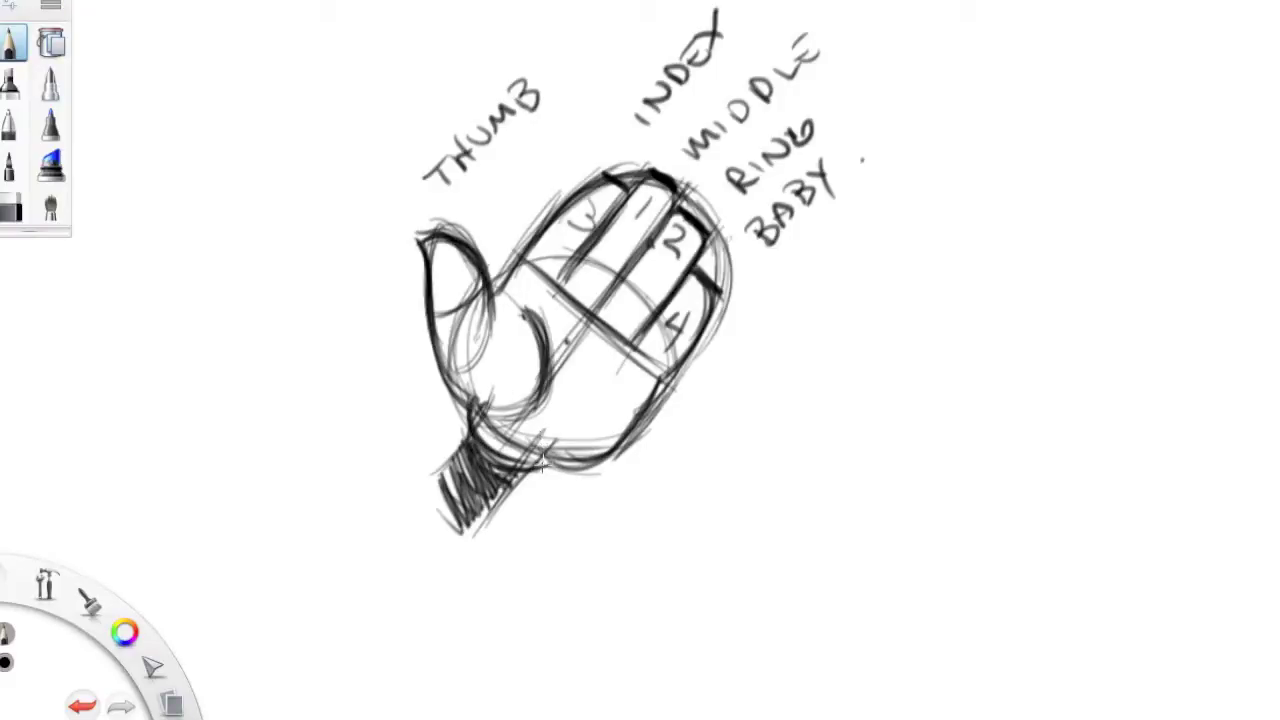
Darken the wrist's side lines and draw an arrow to the right of the hand pointing at it.
mouse_move(504, 480)
mouse_down()
mouse_move(477, 540)
mouse_move(497, 483)
mouse_move(471, 436)
mouse_move(434, 474)
mouse_up()
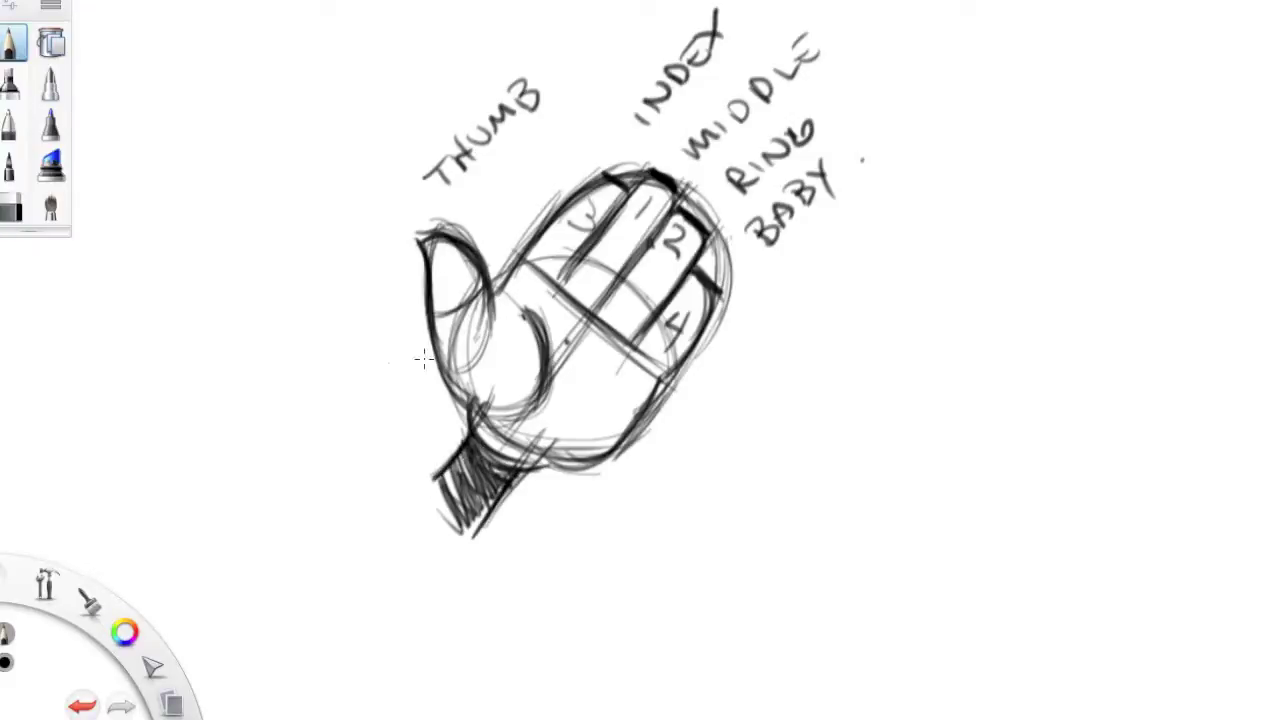
mouse_move(845, 347)
mouse_down()
mouse_move(807, 333)
mouse_move(780, 350)
mouse_up()
mouse_move(790, 360)
mouse_down()
mouse_move(803, 316)
mouse_move(758, 352)
mouse_up()
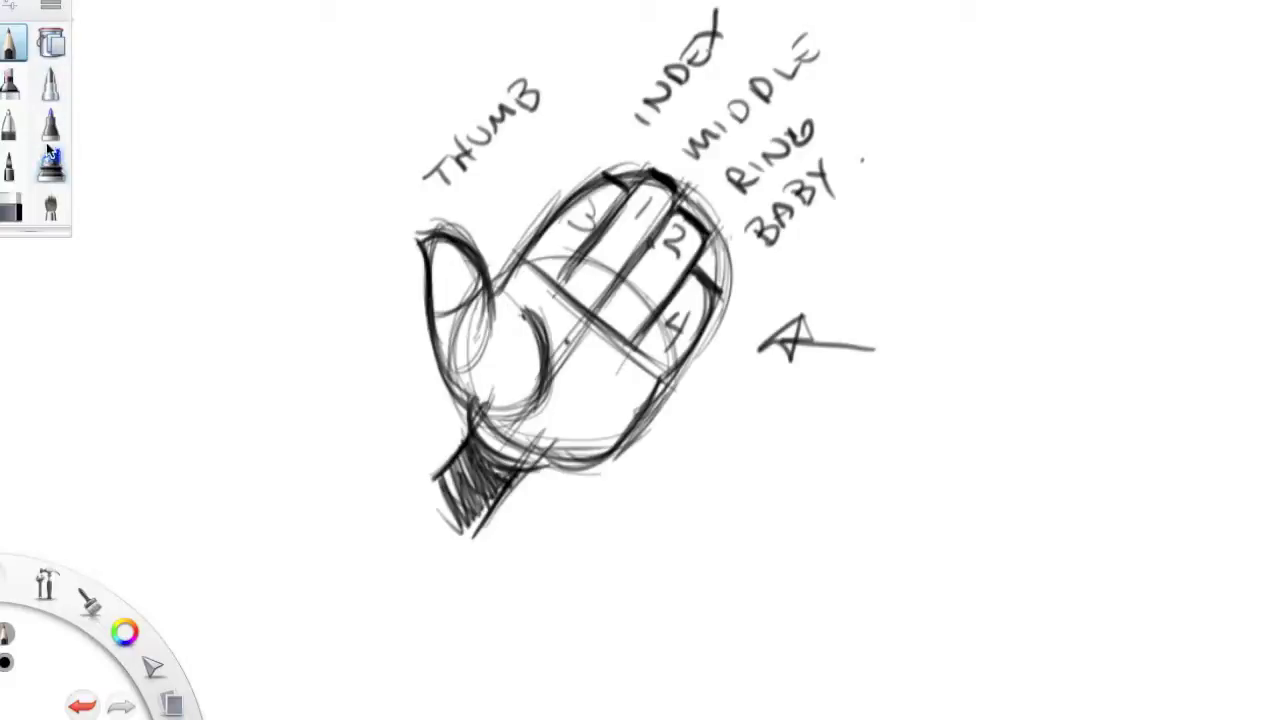
Lighten the whole hand sketch with a large soft eraser so it remains as a faint guide.
drag(47, 148, 47, 107)
mouse_move(22, 172)
mouse_down()
mouse_move(10, 122)
mouse_move(20, 153)
mouse_up()
click(9, 176)
drag(45, 82, 39, 180)
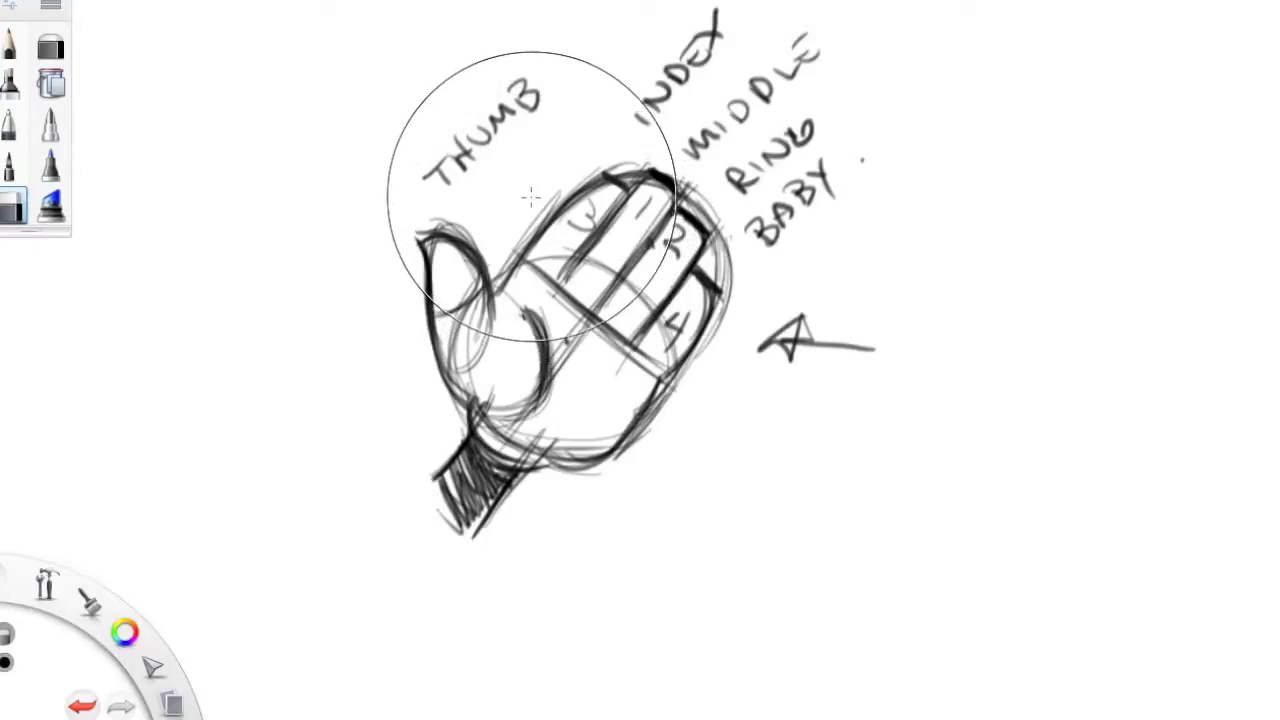
mouse_move(480, 215)
mouse_down()
mouse_move(440, 320)
mouse_move(420, 437)
mouse_move(500, 450)
mouse_move(720, 230)
mouse_move(555, 216)
mouse_move(749, 297)
mouse_move(600, 200)
mouse_move(523, 523)
mouse_move(590, 483)
mouse_up()
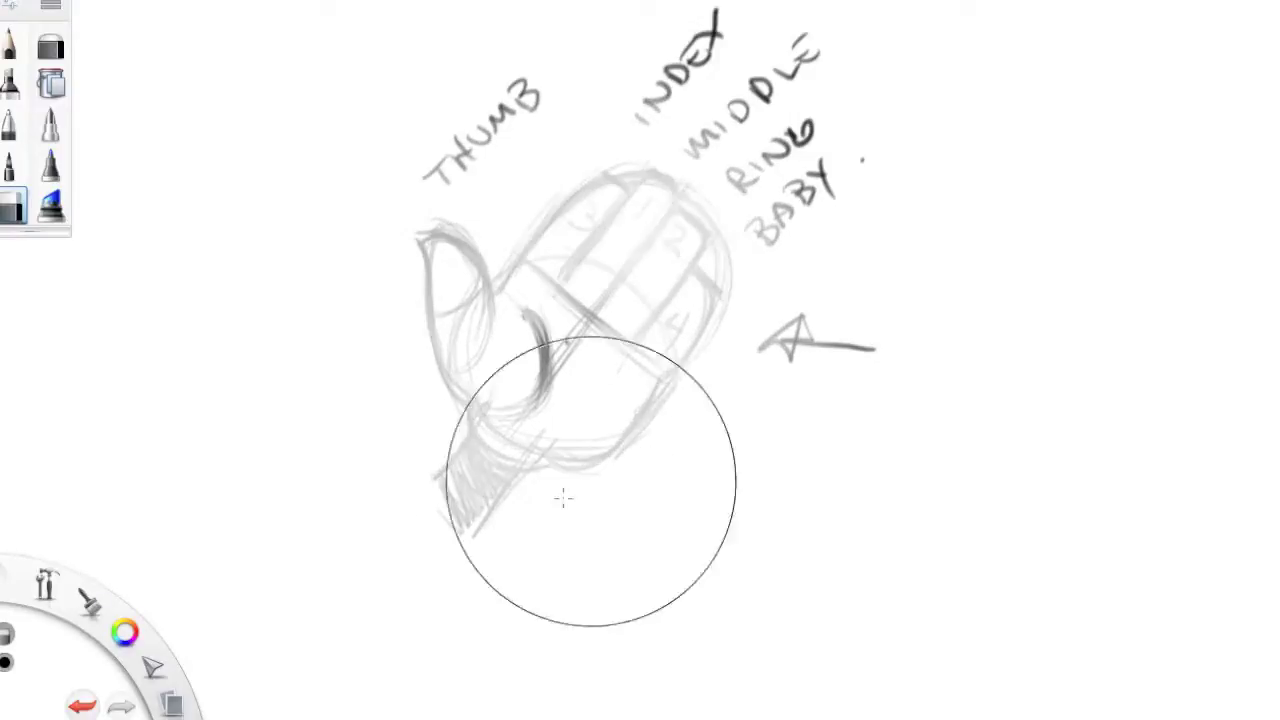
mouse_move(534, 343)
mouse_down()
mouse_move(543, 370)
mouse_move(750, 413)
mouse_move(394, 351)
mouse_move(773, 276)
mouse_move(405, 380)
mouse_up()
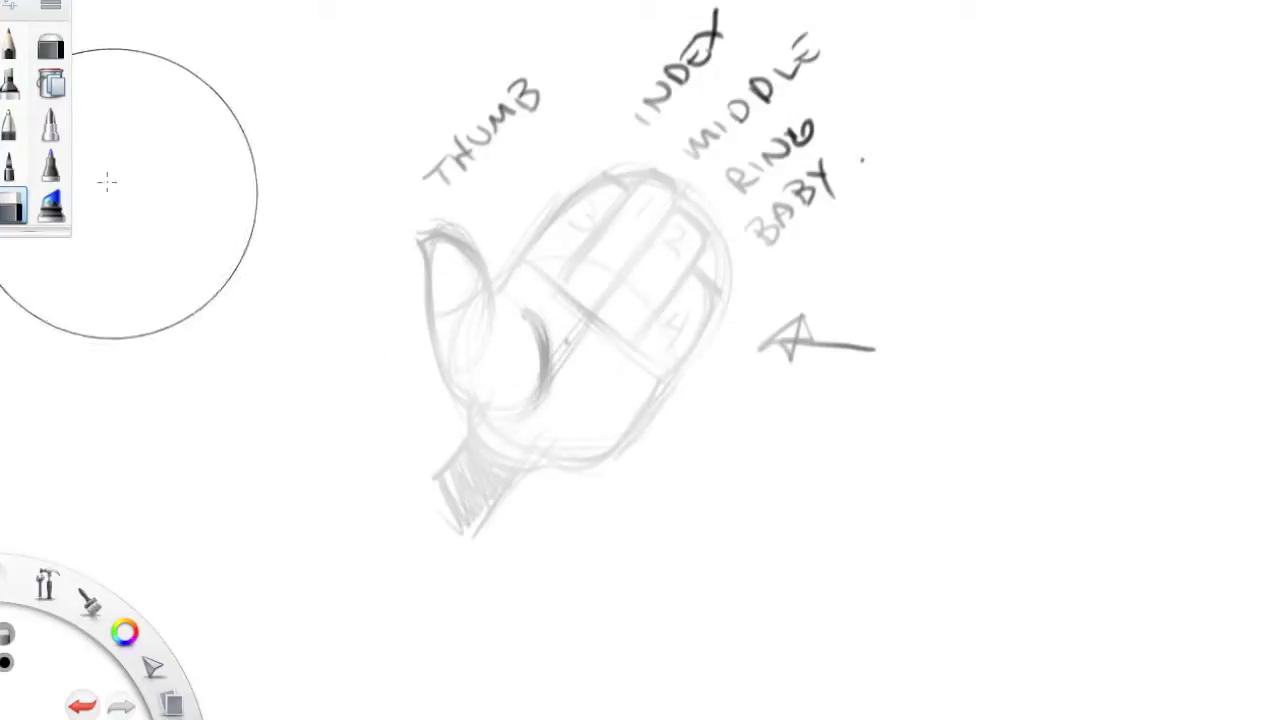
Redraw the thumb's outline and the thumb-base crease with clean dark Pencil lines over the faded sketch.
click(12, 44)
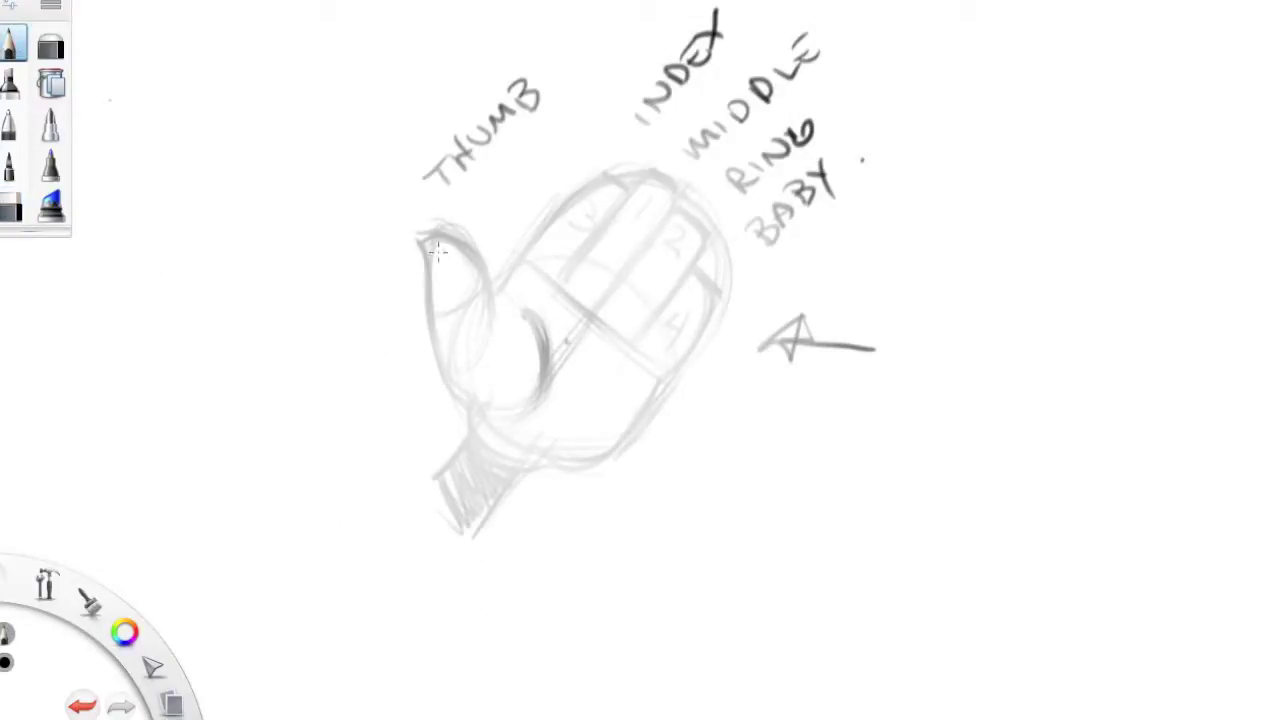
mouse_move(430, 244)
mouse_down()
mouse_move(461, 267)
mouse_move(447, 243)
mouse_move(437, 247)
mouse_move(474, 289)
mouse_move(469, 247)
mouse_move(459, 268)
mouse_move(481, 315)
mouse_move(478, 258)
mouse_move(492, 320)
mouse_up()
mouse_move(427, 258)
mouse_down()
mouse_move(442, 372)
mouse_move(433, 346)
mouse_move(461, 396)
mouse_move(441, 348)
mouse_move(488, 409)
mouse_move(438, 339)
mouse_move(471, 401)
mouse_move(494, 406)
mouse_move(434, 351)
mouse_move(464, 358)
mouse_up()
mouse_move(549, 344)
mouse_down()
mouse_move(545, 390)
mouse_move(528, 330)
mouse_move(530, 402)
mouse_up()
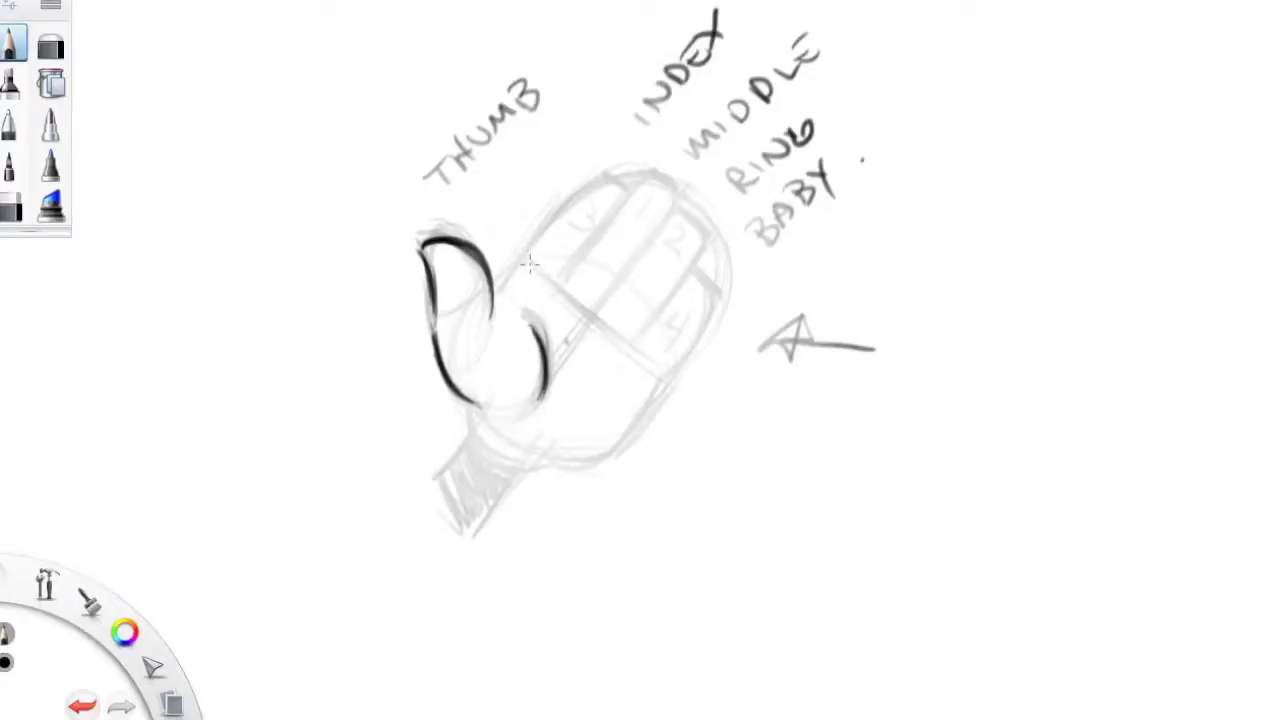
Rotate the canvas so the fingers point down and outline the index and middle fingers in dark pencil.
key(space)
mouse_move(609, 394)
mouse_down()
mouse_move(492, 373)
mouse_move(577, 242)
mouse_move(623, 237)
mouse_up()
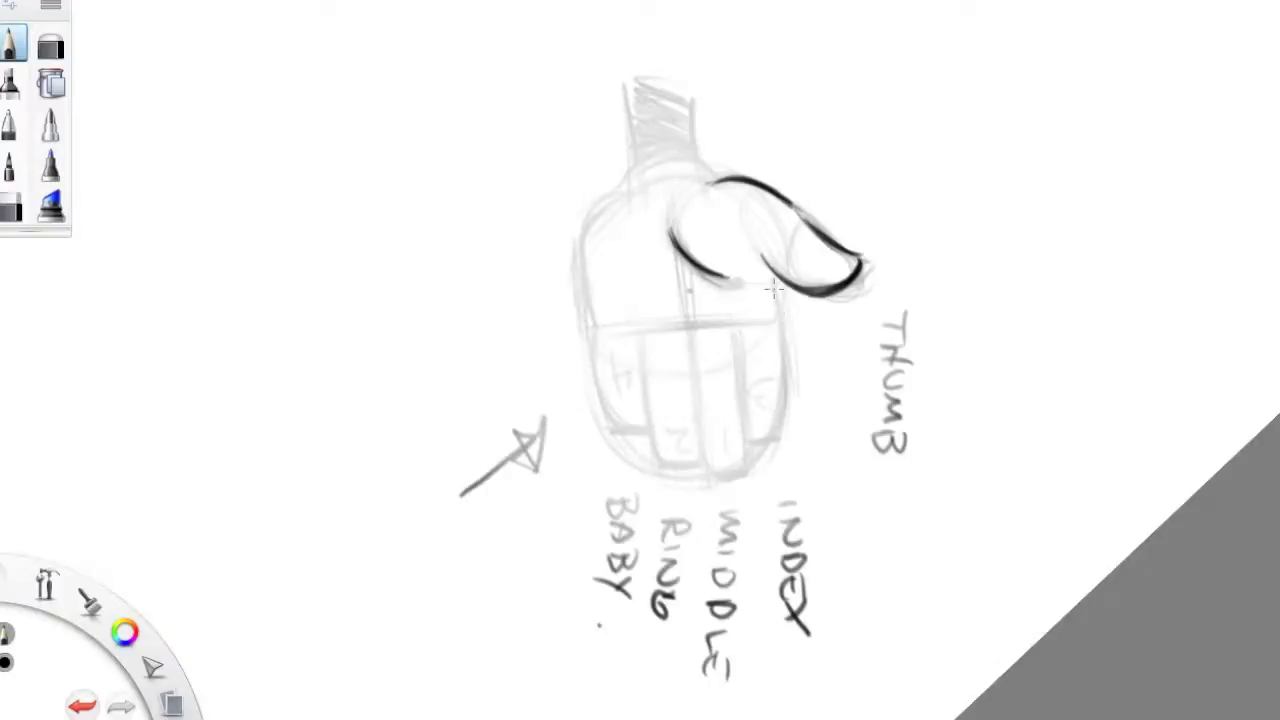
mouse_move(776, 277)
mouse_down()
mouse_move(789, 368)
mouse_move(776, 284)
mouse_move(781, 422)
mouse_up()
mouse_move(780, 364)
mouse_down()
mouse_move(764, 437)
mouse_move(741, 442)
mouse_move(779, 434)
mouse_move(746, 450)
mouse_up()
drag(737, 330, 742, 480)
drag(742, 388, 741, 480)
mouse_move(684, 346)
mouse_down()
mouse_move(693, 490)
mouse_move(686, 359)
mouse_move(706, 480)
mouse_up()
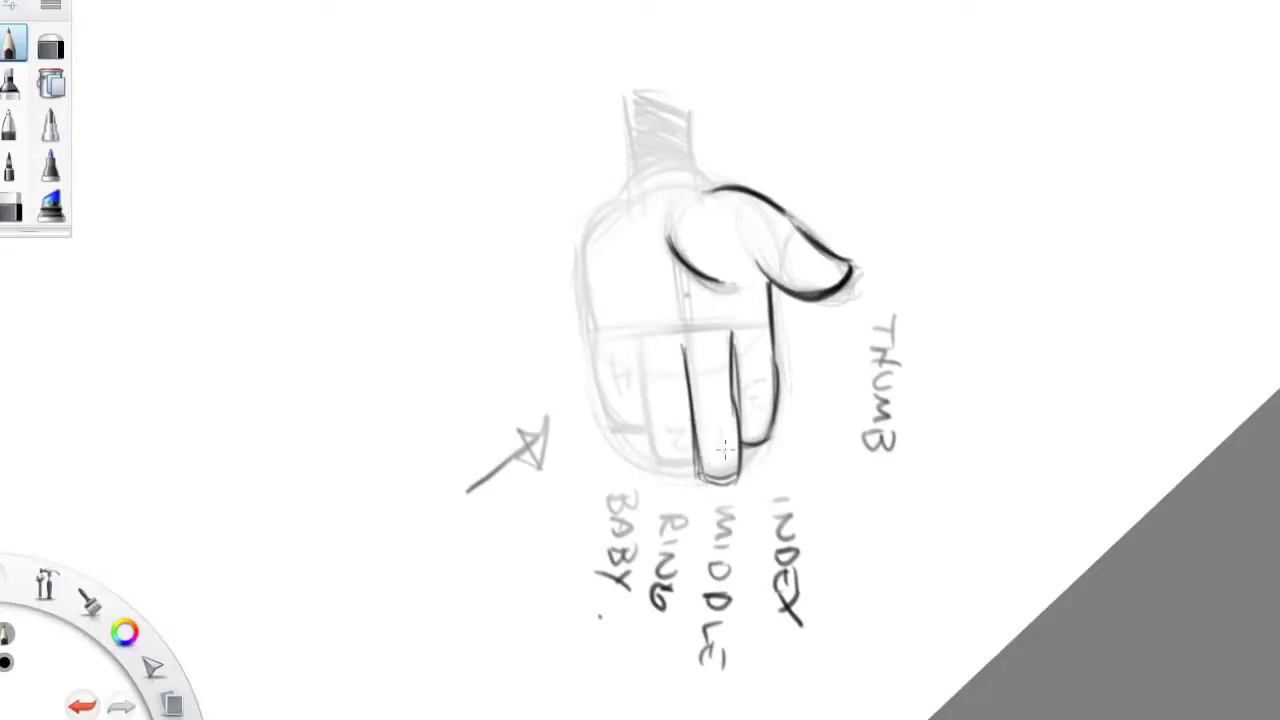
Outline the ring and baby fingers with dark lines and rounded tips over the faded guide.
key(space)
mouse_move(740, 331)
mouse_down()
mouse_move(802, 245)
mouse_move(785, 257)
mouse_up()
drag(670, 318, 688, 456)
drag(674, 346, 708, 475)
mouse_move(680, 422)
mouse_down()
mouse_move(708, 478)
mouse_move(731, 465)
mouse_move(746, 476)
mouse_move(716, 485)
mouse_move(772, 478)
mouse_up()
mouse_move(608, 298)
mouse_down()
mouse_move(602, 365)
mouse_move(604, 295)
mouse_move(628, 432)
mouse_up()
drag(608, 342, 676, 448)
mouse_move(624, 404)
mouse_down()
mouse_move(665, 446)
mouse_move(700, 462)
mouse_up()
drag(616, 354, 666, 461)
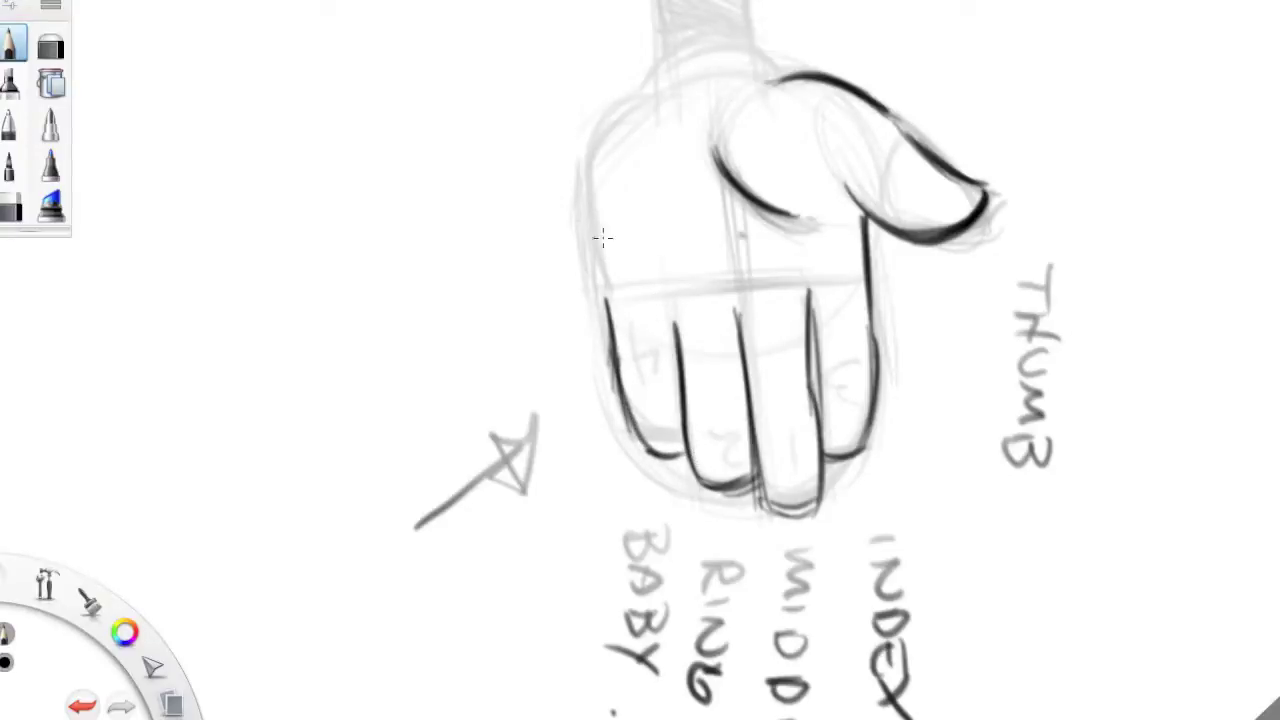
Rotate the canvas back and outline the palm's outer edge from the baby finger around the heel to the wrist.
key(space)
mouse_move(660, 455)
mouse_down()
mouse_move(637, 337)
mouse_move(718, 298)
mouse_move(703, 297)
mouse_up()
drag(622, 390, 566, 478)
mouse_move(602, 416)
mouse_down()
mouse_move(538, 494)
mouse_move(505, 510)
mouse_up()
mouse_move(432, 468)
mouse_down()
mouse_move(480, 510)
mouse_move(556, 488)
mouse_up()
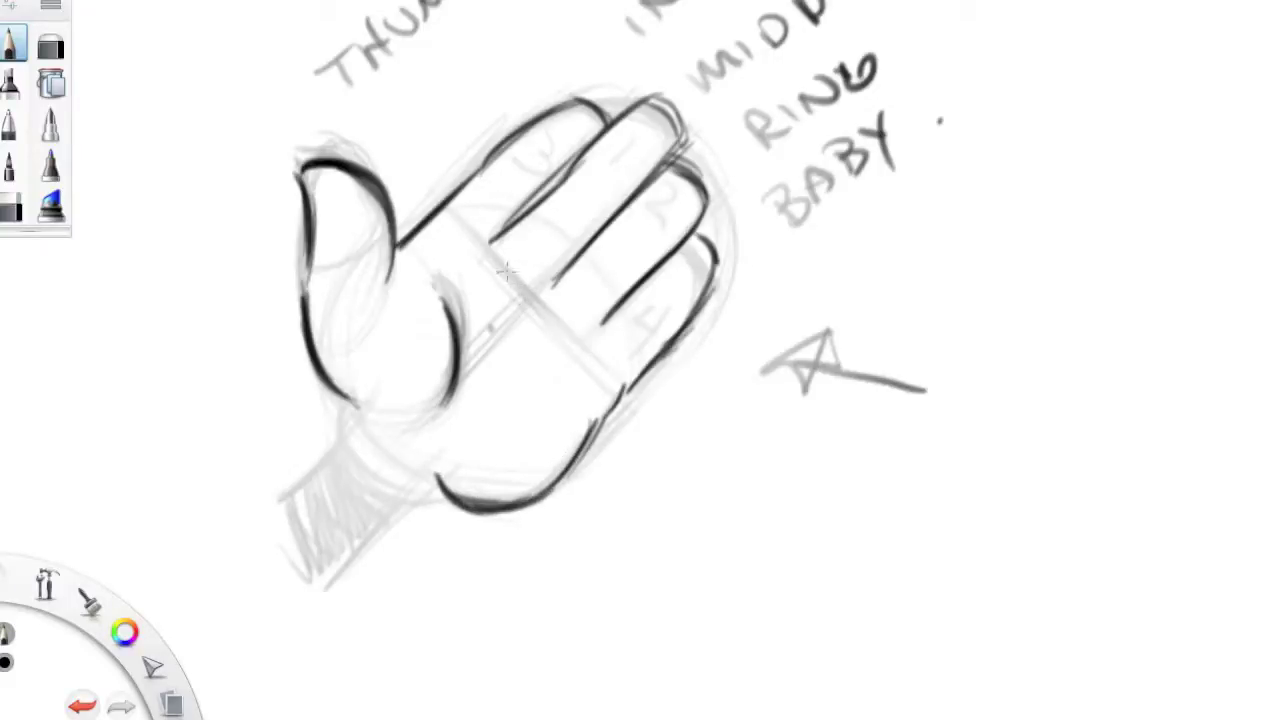
Draw a dark crease across the base of the fingers and two long vertical strokes beside the thumb.
mouse_move(484, 236)
mouse_down()
mouse_move(550, 296)
mouse_move(483, 242)
mouse_move(584, 356)
mouse_move(484, 238)
mouse_move(560, 326)
mouse_move(574, 318)
mouse_move(534, 286)
mouse_move(560, 322)
mouse_up()
drag(492, 246, 596, 364)
drag(190, 164, 190, 332)
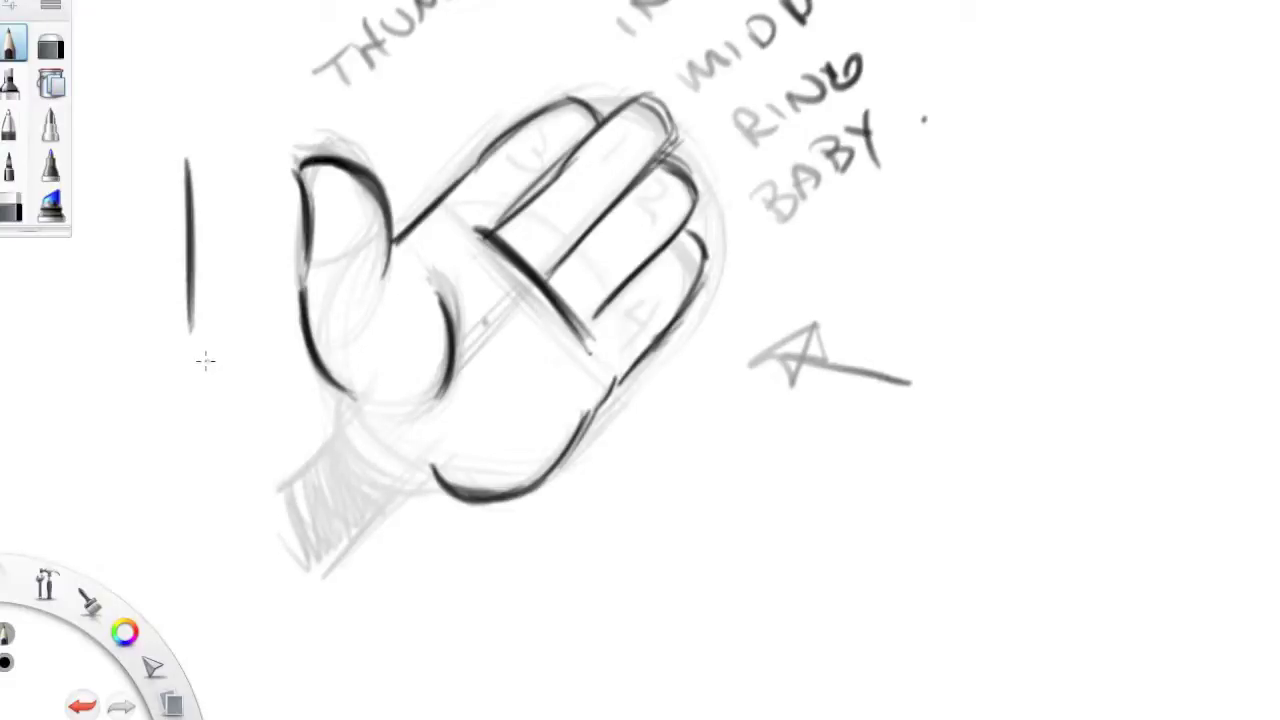
drag(236, 132, 236, 350)
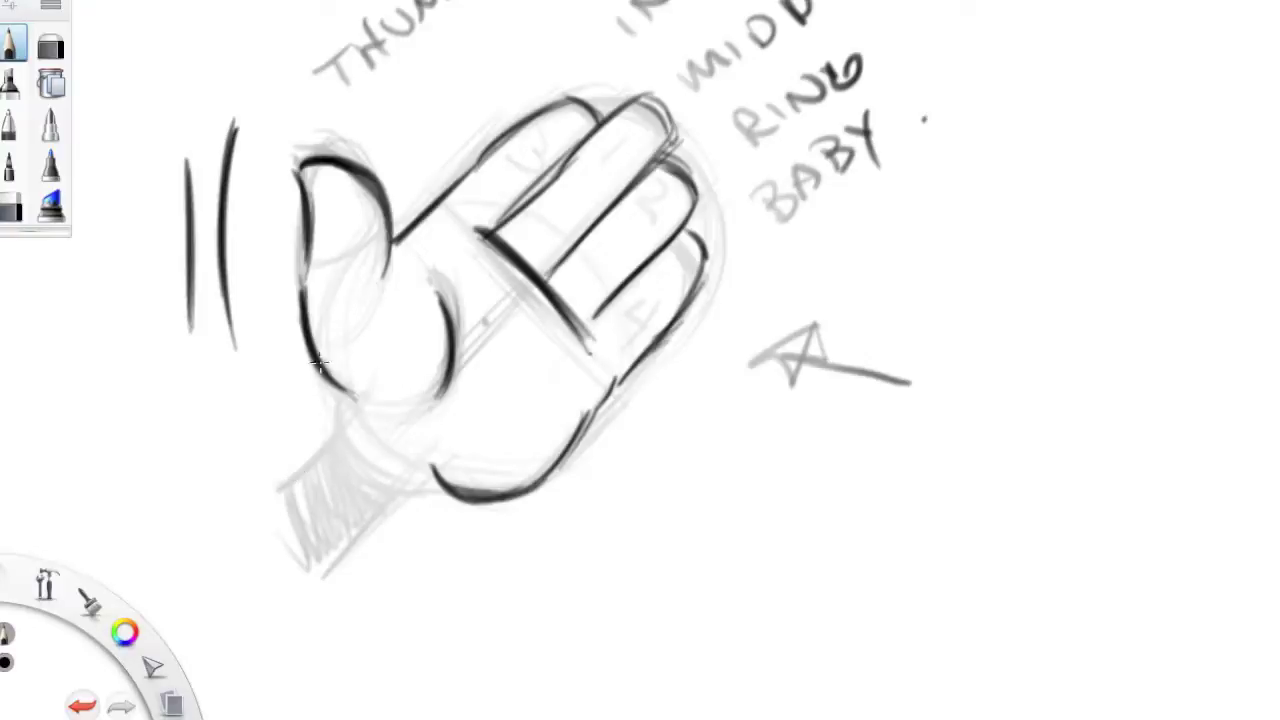
Rotate the canvas, erase the thick outline at the heel of the palm and redraw it with a thinner Pencil line.
key(space)
drag(431, 487, 357, 343)
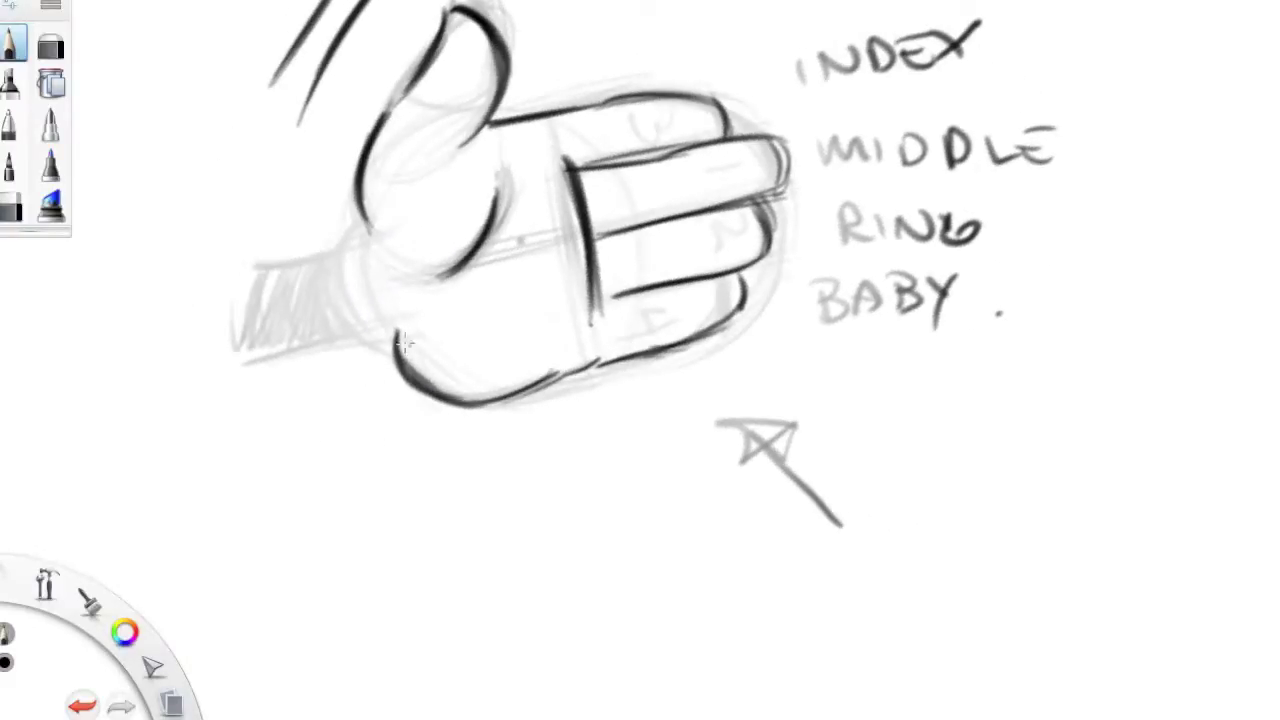
click(50, 45)
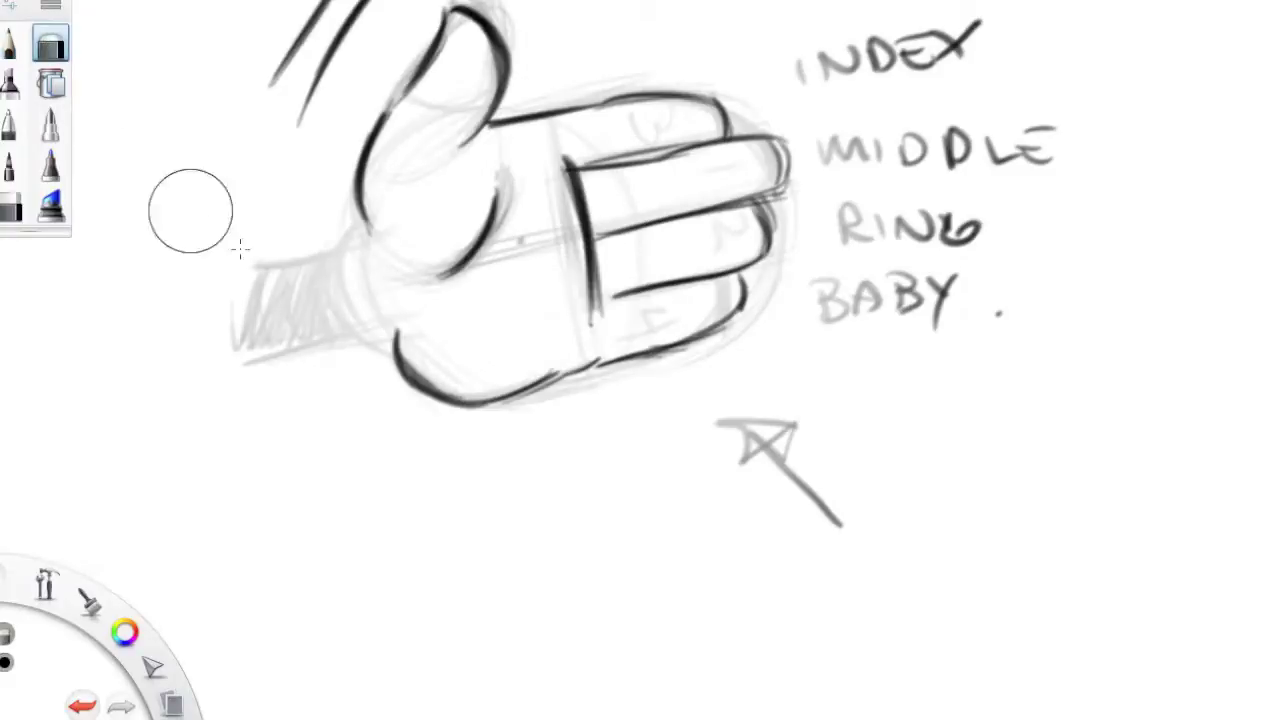
mouse_move(422, 355)
mouse_down()
mouse_move(395, 318)
mouse_move(401, 387)
mouse_move(398, 341)
mouse_move(418, 365)
mouse_move(424, 423)
mouse_move(460, 409)
mouse_up()
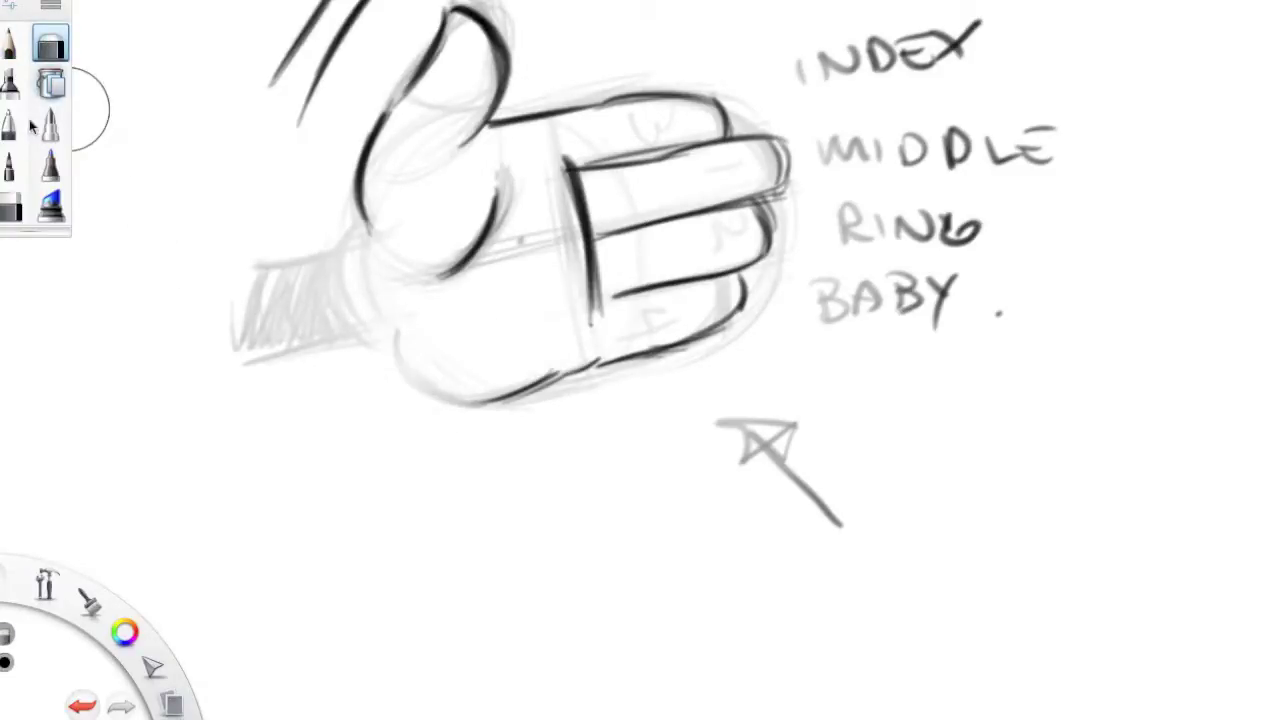
click(12, 42)
mouse_move(397, 327)
mouse_down()
mouse_move(416, 369)
mouse_move(396, 329)
mouse_move(467, 385)
mouse_move(444, 389)
mouse_move(418, 359)
mouse_move(514, 377)
mouse_move(442, 390)
mouse_move(532, 384)
mouse_up()
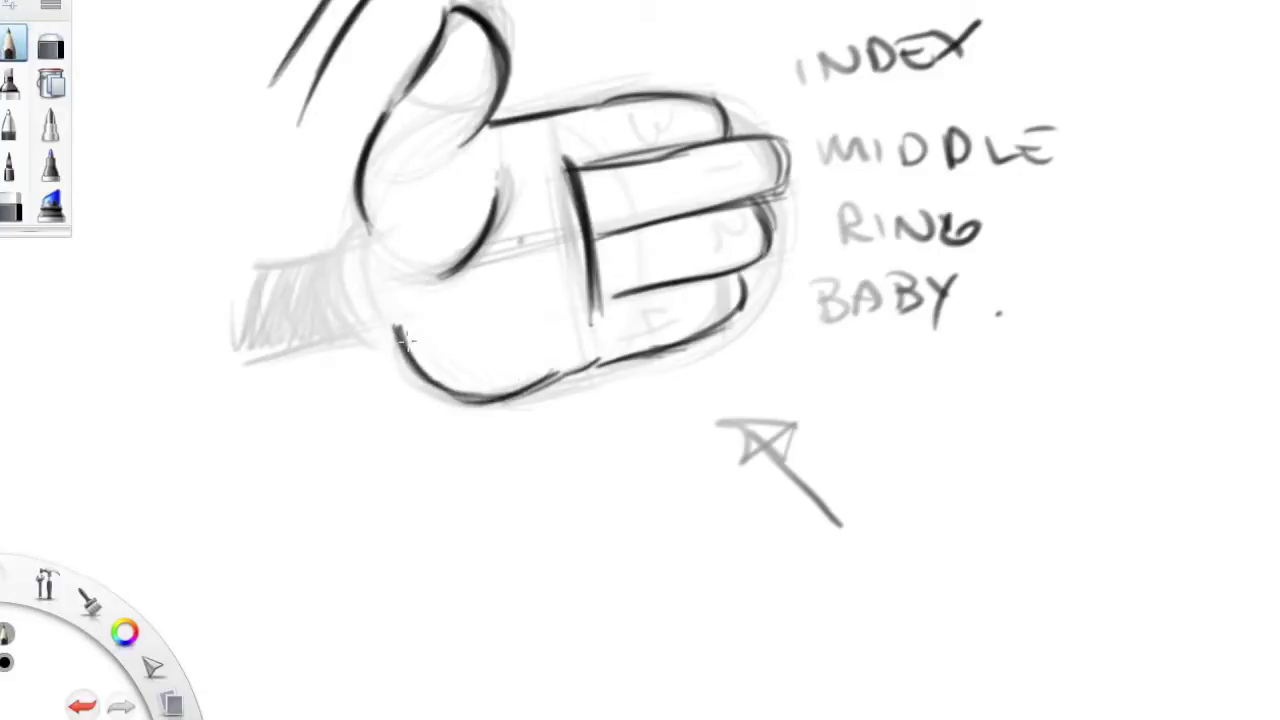
Draw the curved double line of the cuff around the wrist at the base of the palm.
drag(366, 252, 370, 300)
mouse_move(362, 228)
mouse_down()
mouse_move(393, 310)
mouse_move(362, 268)
mouse_move(372, 303)
mouse_up()
mouse_move(353, 226)
mouse_down()
mouse_move(335, 259)
mouse_move(362, 258)
mouse_move(365, 339)
mouse_move(336, 272)
mouse_move(385, 355)
mouse_up()
key(space)
drag(478, 574, 523, 457)
mouse_move(500, 520)
mouse_down()
mouse_move(529, 494)
mouse_move(487, 449)
mouse_move(668, 518)
mouse_move(712, 503)
mouse_up()
Outline both sides of the forearm below the cuff and fill it with dark hatching.
drag(536, 516, 662, 372)
drag(582, 412, 527, 540)
drag(484, 372, 441, 467)
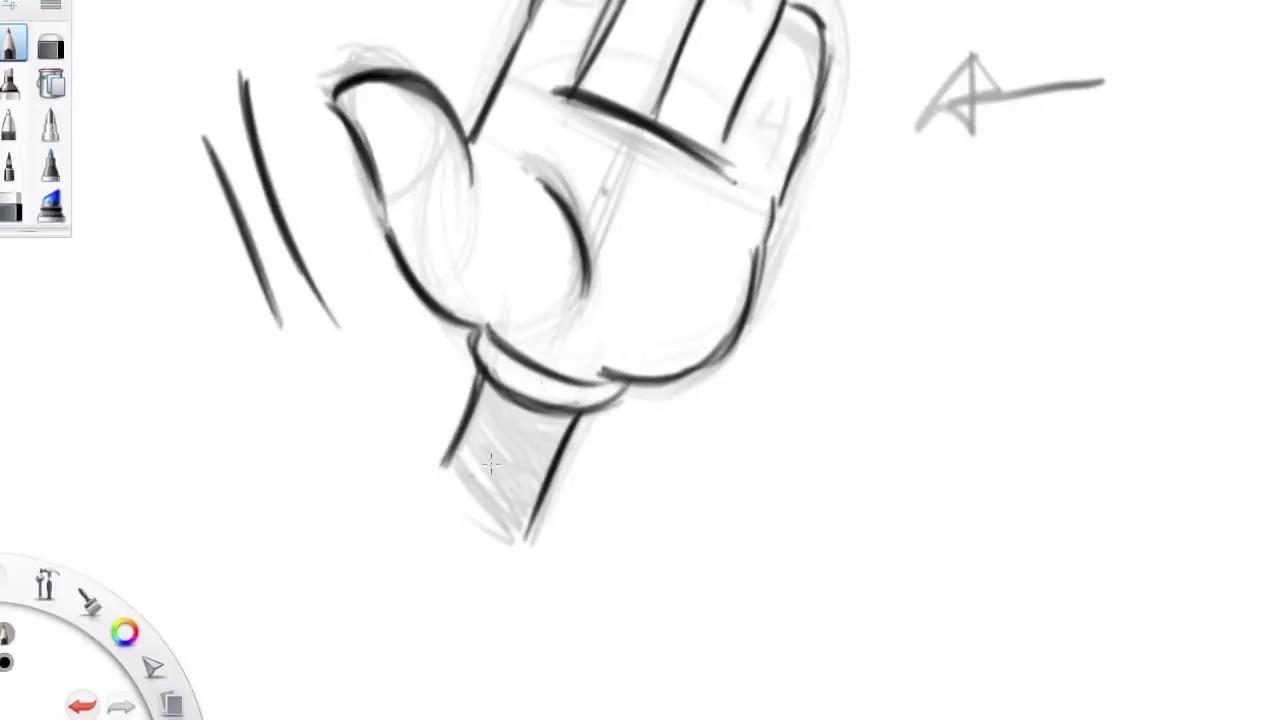
mouse_move(565, 428)
mouse_down()
mouse_move(515, 466)
mouse_move(480, 525)
mouse_move(491, 560)
mouse_up()
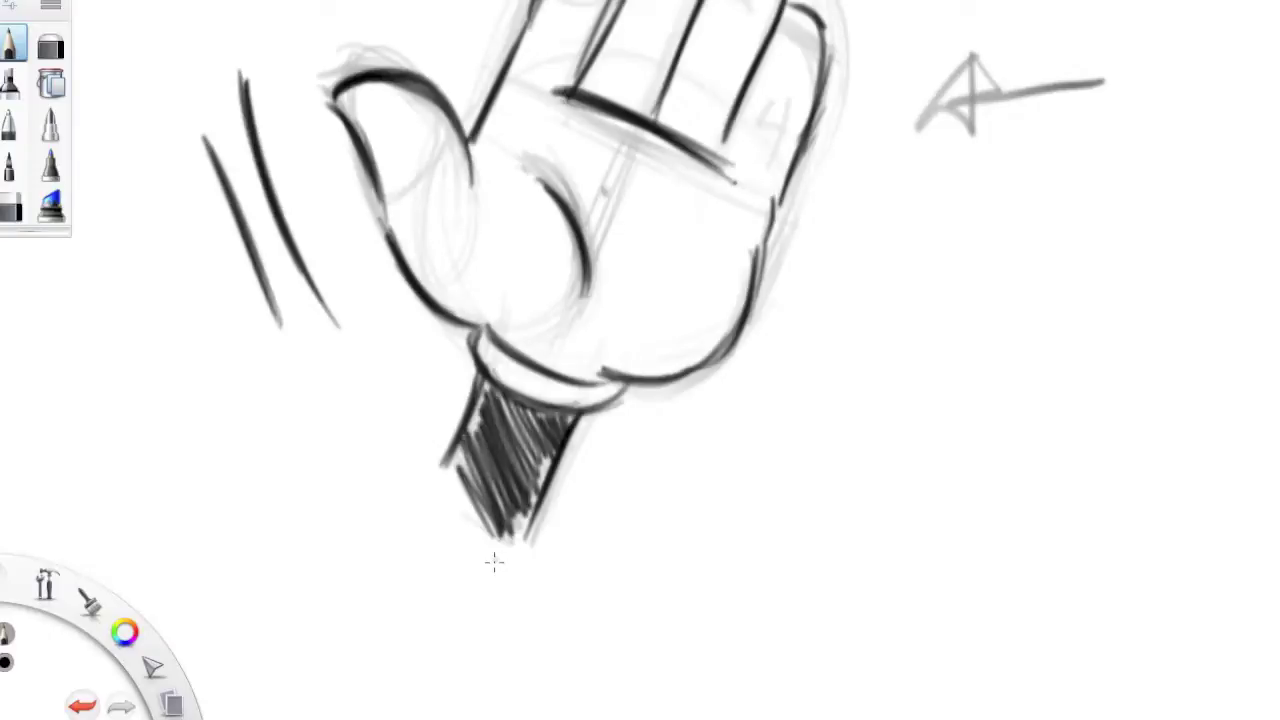
Rotate the canvas and draw two short joint creases on each of the four fingers.
key(space)
drag(713, 381, 598, 563)
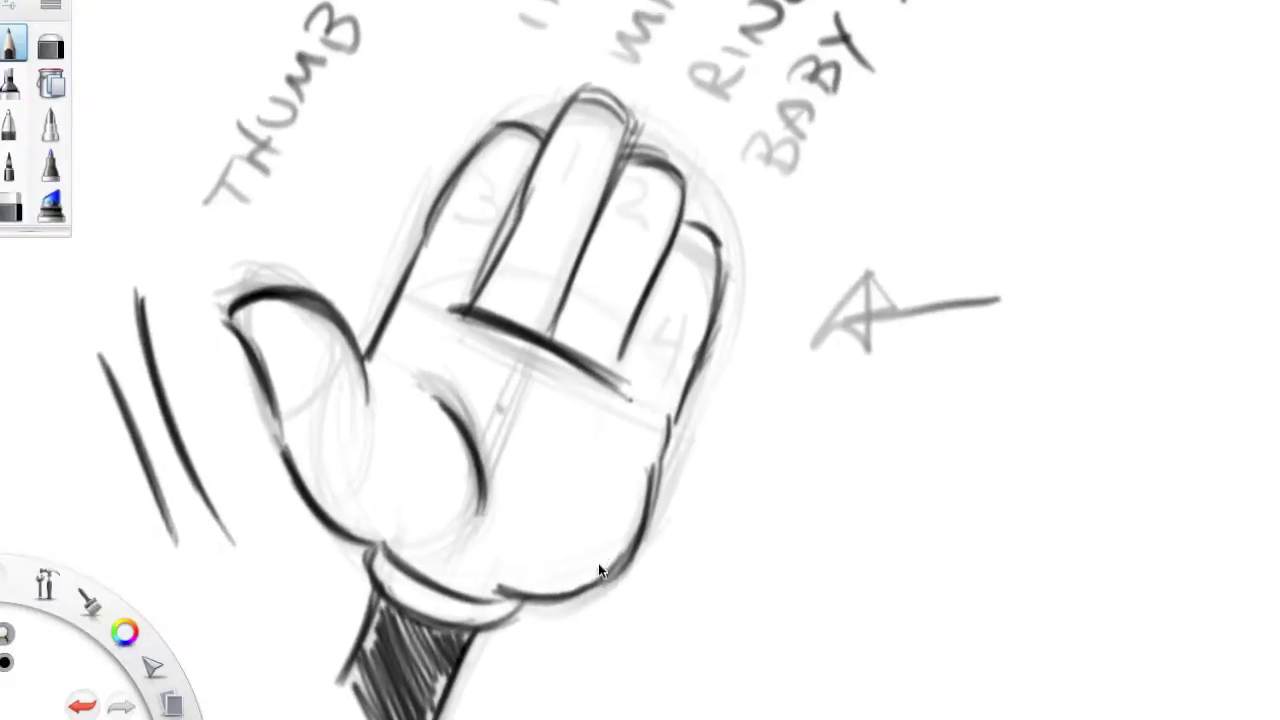
drag(618, 476, 593, 403)
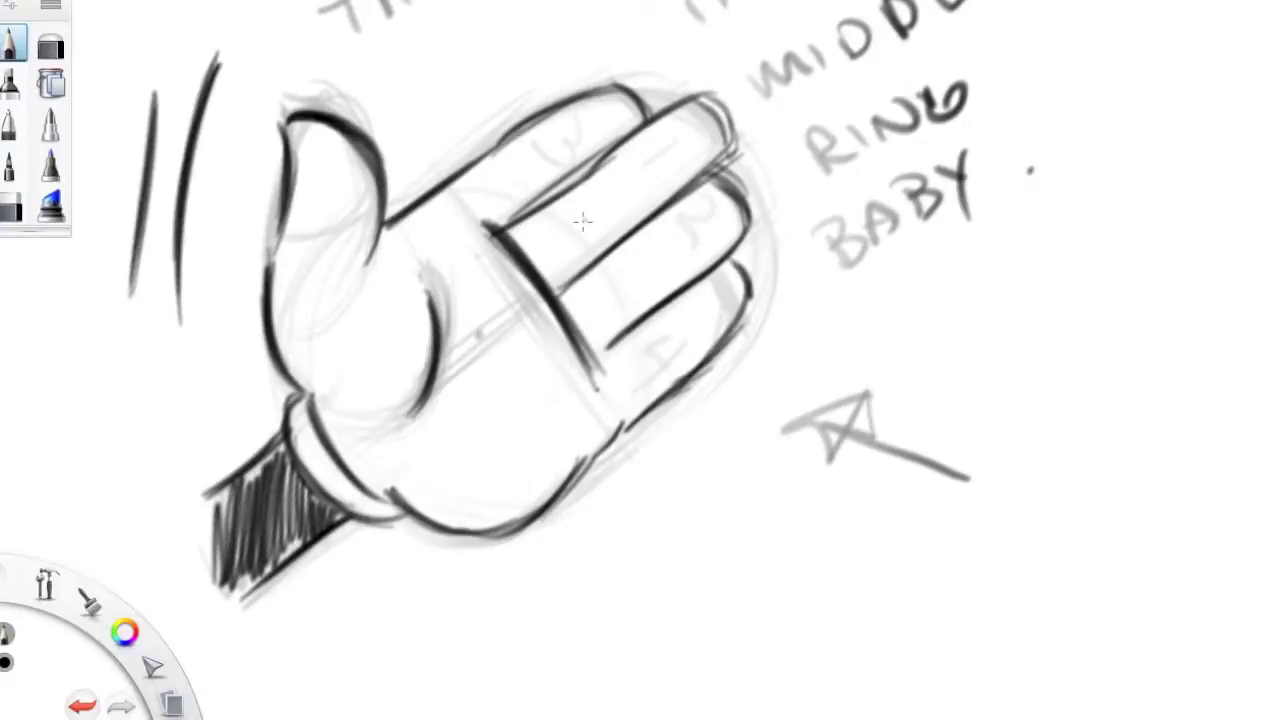
mouse_move(560, 200)
mouse_down()
mouse_move(588, 228)
mouse_move(600, 208)
mouse_up()
drag(612, 150, 648, 190)
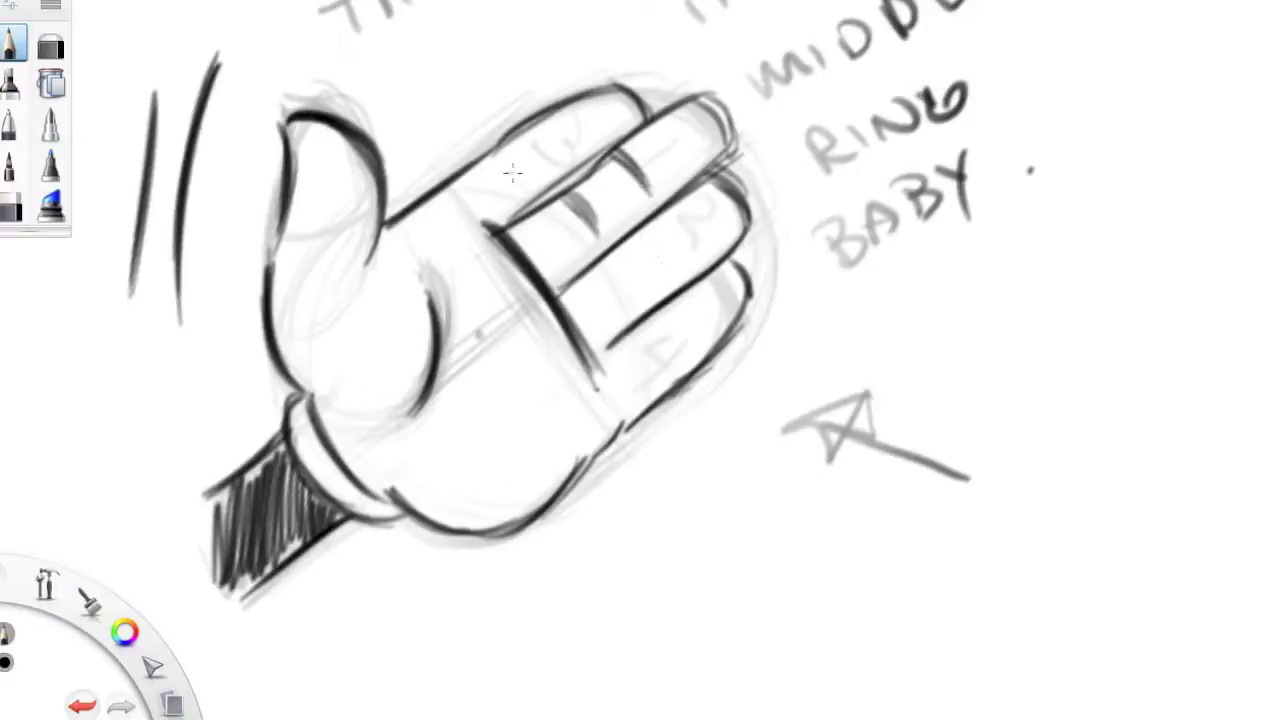
mouse_move(540, 205)
mouse_down()
mouse_move(505, 155)
mouse_move(578, 121)
mouse_move(582, 157)
mouse_move(549, 117)
mouse_move(580, 155)
mouse_up()
drag(616, 280, 630, 320)
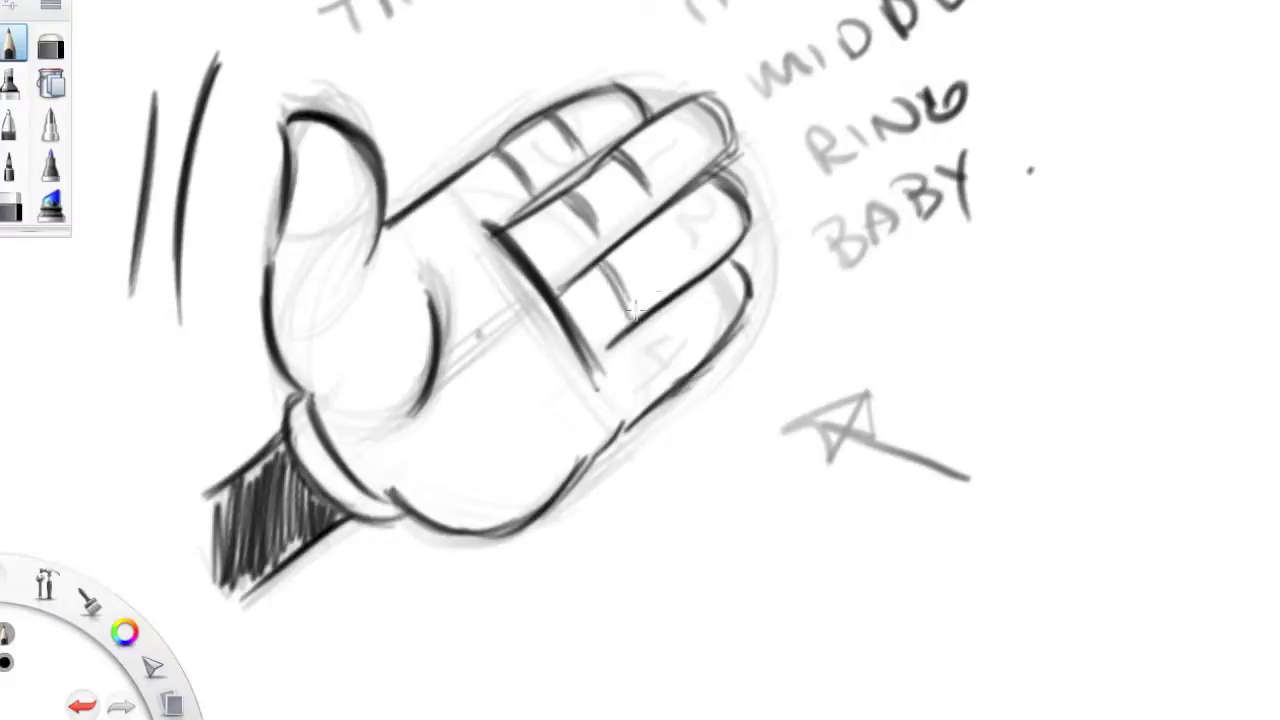
drag(662, 226, 688, 284)
mouse_move(641, 347)
mouse_down()
mouse_move(630, 370)
mouse_move(650, 380)
mouse_move(664, 307)
mouse_move(689, 355)
mouse_up()
drag(786, 341, 760, 344)
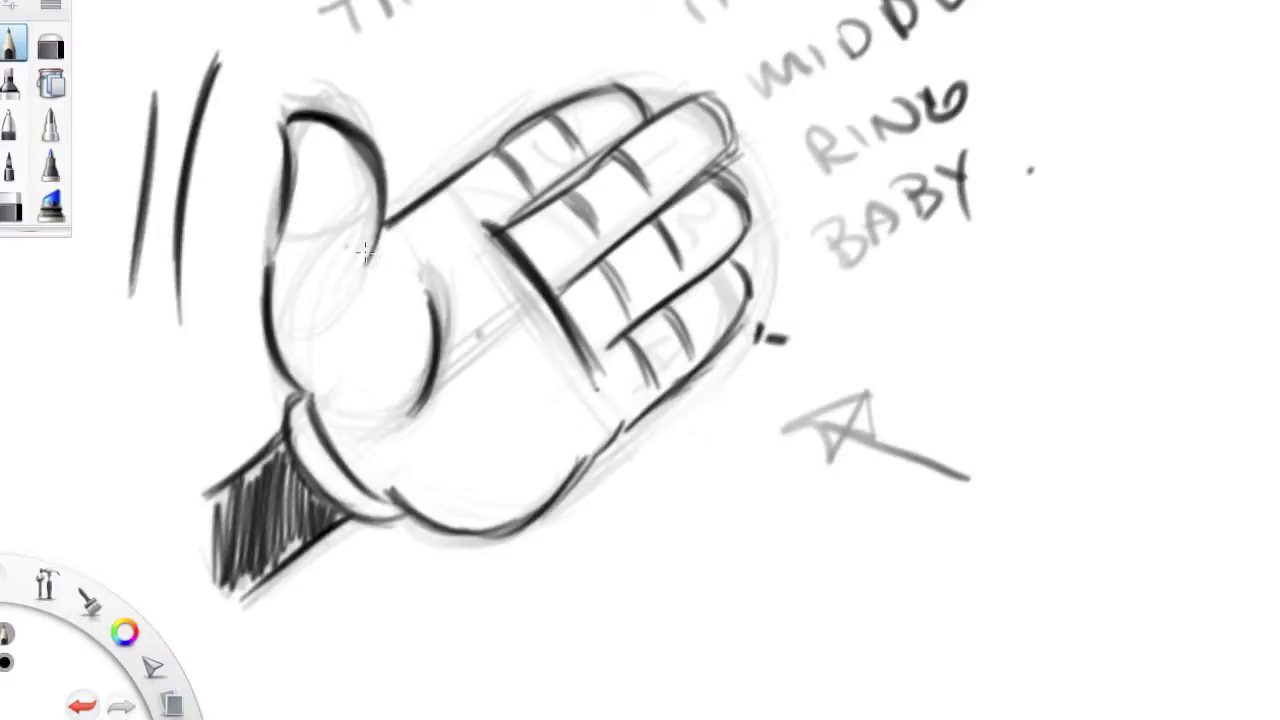
Draw the thumb's joint crease and the fold lines where the thumb meets the palm.
mouse_move(370, 175)
mouse_down()
mouse_move(378, 228)
mouse_move(330, 250)
mouse_move(347, 238)
mouse_move(372, 292)
mouse_up()
drag(376, 234, 355, 335)
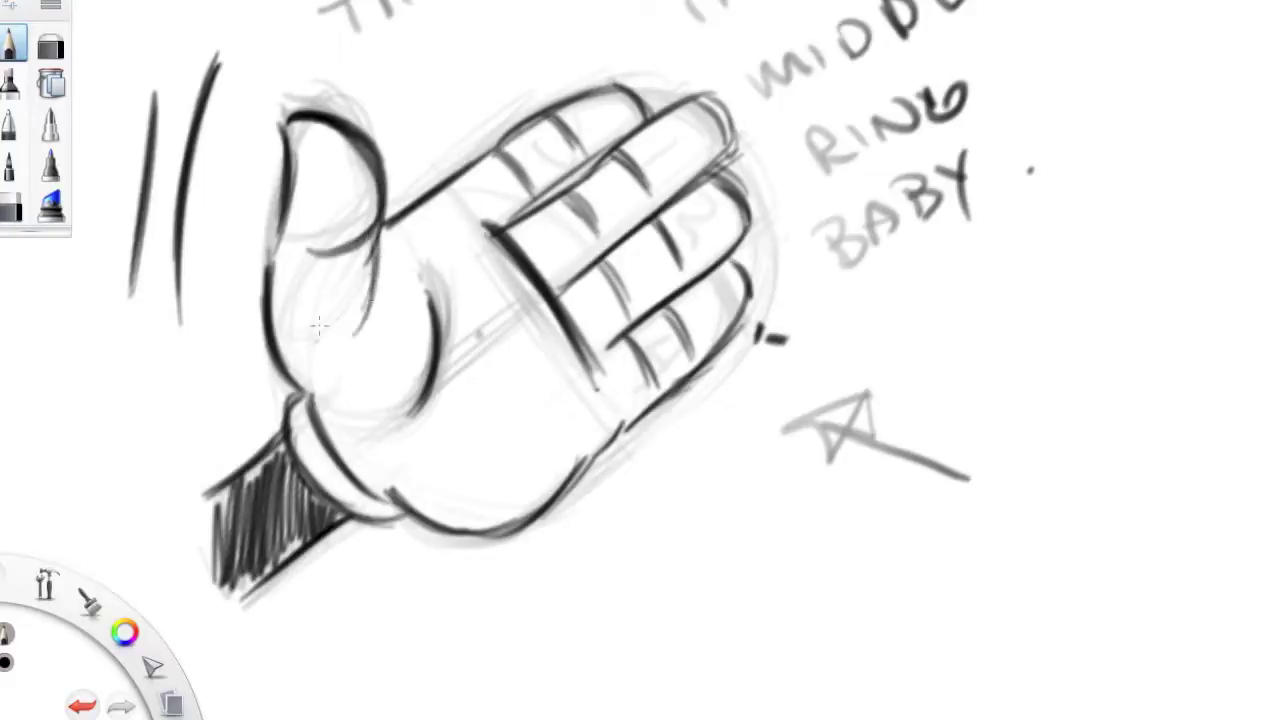
mouse_move(380, 228)
mouse_down()
mouse_move(406, 258)
mouse_move(414, 241)
mouse_up()
Darken the finger outlines, extend the crease at the finger base and reinforce the palm's outer edge.
mouse_move(518, 215)
mouse_down()
mouse_move(702, 95)
mouse_move(735, 125)
mouse_move(700, 180)
mouse_move(703, 214)
mouse_move(740, 190)
mouse_move(726, 244)
mouse_move(740, 222)
mouse_move(686, 300)
mouse_up()
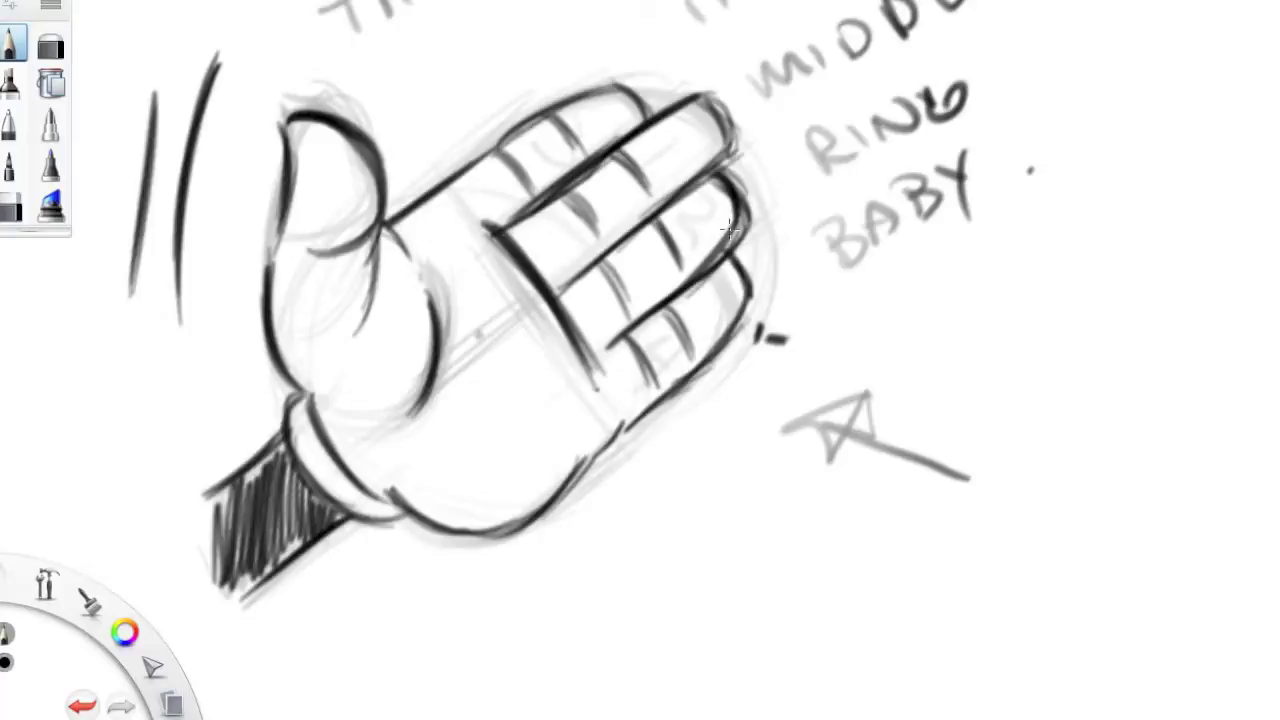
drag(610, 84, 495, 150)
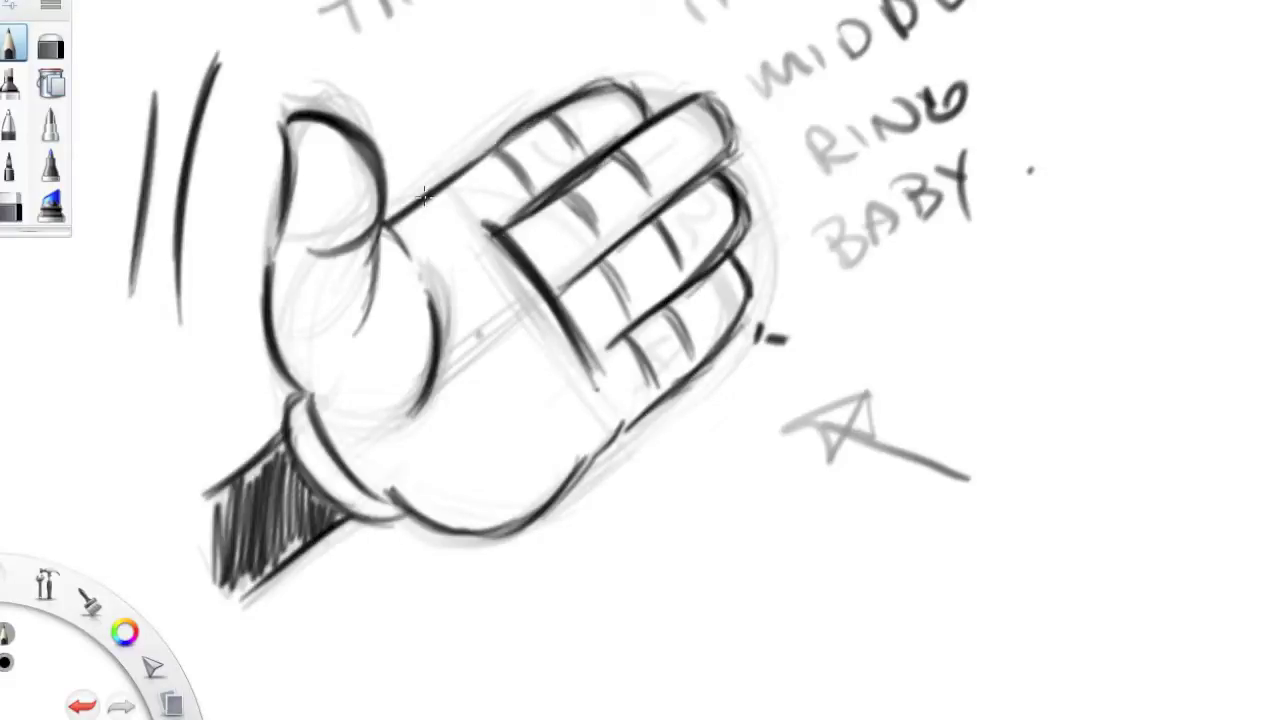
drag(455, 210, 492, 230)
mouse_move(563, 312)
mouse_down()
mouse_move(618, 404)
mouse_move(548, 503)
mouse_move(508, 532)
mouse_up()
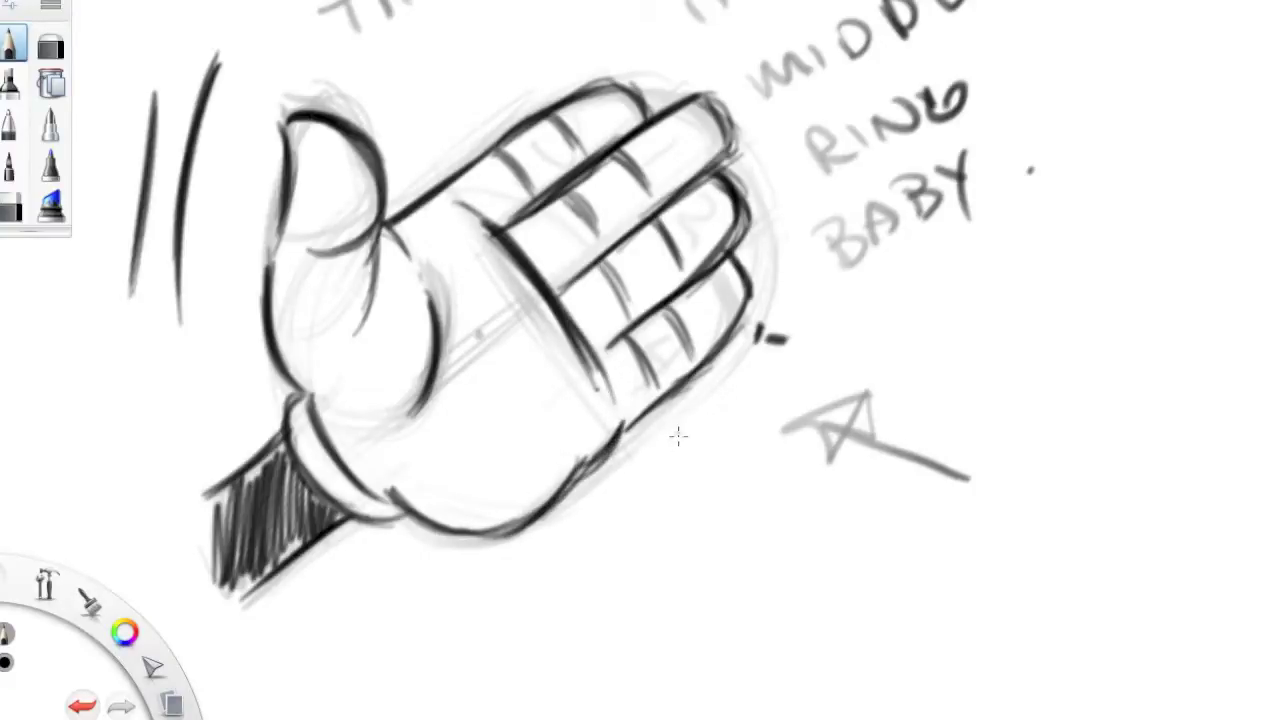
Fade the whole hand drawing with the large soft eraser to make a light guide.
key(space)
drag(686, 514, 635, 521)
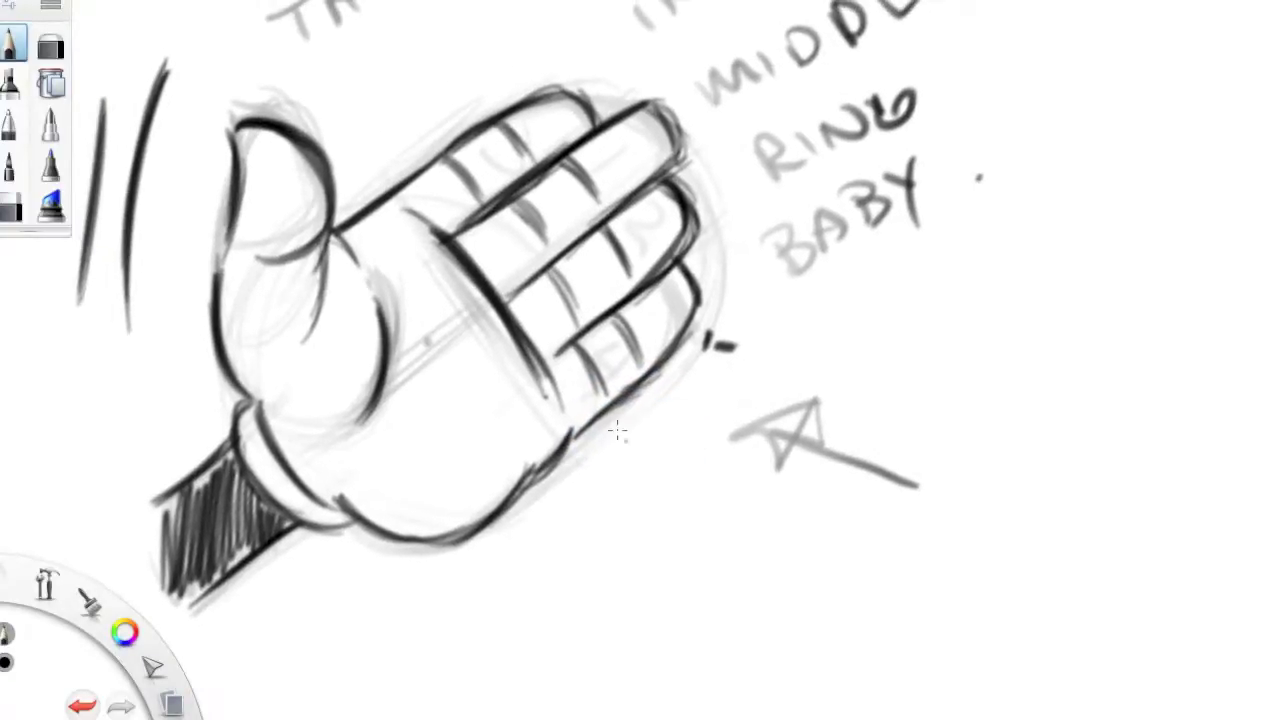
click(10, 207)
mouse_move(277, 163)
mouse_down()
mouse_move(300, 330)
mouse_move(383, 508)
mouse_move(620, 330)
mouse_move(600, 140)
mouse_move(320, 200)
mouse_move(133, 178)
mouse_up()
Redraw the thumb's tip and inner edge and the fold beside the palm with dark Pencil lines.
click(10, 44)
mouse_move(229, 130)
mouse_down()
mouse_move(244, 172)
mouse_move(224, 144)
mouse_move(265, 181)
mouse_move(232, 133)
mouse_move(316, 153)
mouse_move(253, 125)
mouse_move(332, 184)
mouse_up()
drag(300, 136, 334, 230)
drag(316, 160, 332, 250)
mouse_move(244, 118)
mouse_down()
mouse_move(310, 140)
mouse_move(332, 198)
mouse_up()
drag(300, 146, 327, 238)
mouse_move(331, 182)
mouse_down()
mouse_move(297, 235)
mouse_move(333, 196)
mouse_move(325, 298)
mouse_up()
mouse_move(334, 222)
mouse_down()
mouse_move(323, 268)
mouse_move(349, 240)
mouse_move(358, 290)
mouse_up()
Redraw the index, middle and ring finger outlines with clean dark lines and rounded tips.
drag(336, 230, 440, 162)
drag(384, 198, 552, 95)
mouse_move(488, 121)
mouse_down()
mouse_move(562, 94)
mouse_move(598, 132)
mouse_up()
drag(455, 240, 556, 166)
mouse_move(504, 198)
mouse_down()
mouse_move(630, 113)
mouse_move(654, 122)
mouse_move(672, 160)
mouse_move(632, 192)
mouse_up()
mouse_move(512, 300)
mouse_down()
mouse_move(557, 254)
mouse_move(502, 303)
mouse_move(658, 192)
mouse_move(681, 222)
mouse_move(669, 180)
mouse_move(692, 222)
mouse_up()
mouse_move(670, 172)
mouse_down()
mouse_move(684, 250)
mouse_move(634, 290)
mouse_up()
mouse_move(690, 210)
mouse_down()
mouse_move(621, 298)
mouse_move(678, 240)
mouse_up()
Redraw the baby finger and the palm's outer edge down to the heel with dark lines.
drag(550, 355, 622, 296)
mouse_move(670, 250)
mouse_down()
mouse_move(690, 290)
mouse_move(664, 346)
mouse_up()
drag(690, 274, 640, 366)
drag(688, 300, 574, 432)
mouse_move(612, 388)
mouse_down()
mouse_move(570, 428)
mouse_move(652, 364)
mouse_move(619, 369)
mouse_move(523, 469)
mouse_move(566, 448)
mouse_move(568, 430)
mouse_move(532, 476)
mouse_up()
mouse_move(576, 428)
mouse_down()
mouse_move(474, 526)
mouse_move(561, 435)
mouse_move(470, 521)
mouse_move(527, 487)
mouse_move(442, 520)
mouse_up()
mouse_move(340, 492)
mouse_down()
mouse_move(402, 530)
mouse_move(340, 500)
mouse_move(456, 524)
mouse_move(404, 538)
mouse_move(480, 532)
mouse_up()
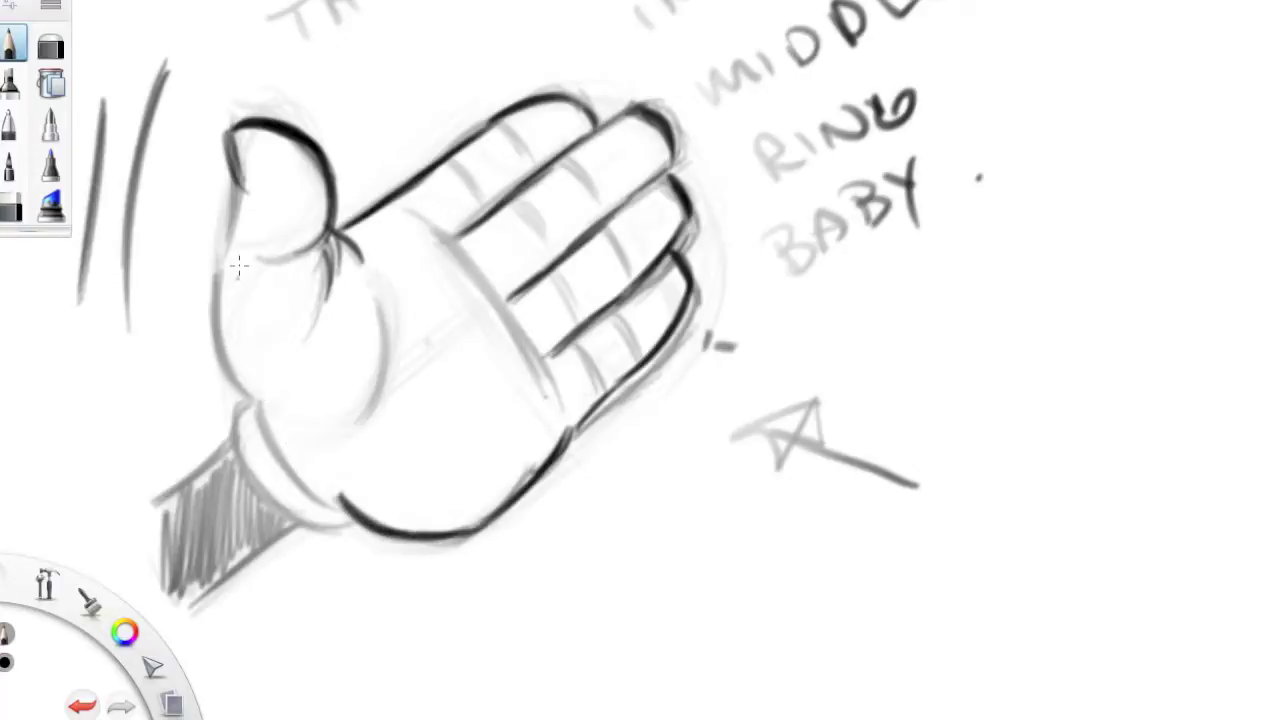
Redraw the thumb's outer edge with a dark line running down to the wrist.
drag(233, 184, 230, 300)
mouse_move(236, 230)
mouse_down()
mouse_move(222, 318)
mouse_move(238, 378)
mouse_up()
mouse_move(224, 314)
mouse_down()
mouse_move(273, 414)
mouse_move(296, 414)
mouse_move(290, 488)
mouse_up()
Redraw the cuff's curved lines around the wrist and darken the thumb-base crease in the palm.
drag(252, 400, 352, 512)
mouse_move(245, 385)
mouse_down()
mouse_move(229, 455)
mouse_move(254, 391)
mouse_move(268, 501)
mouse_move(241, 403)
mouse_move(325, 522)
mouse_up()
drag(228, 442, 353, 504)
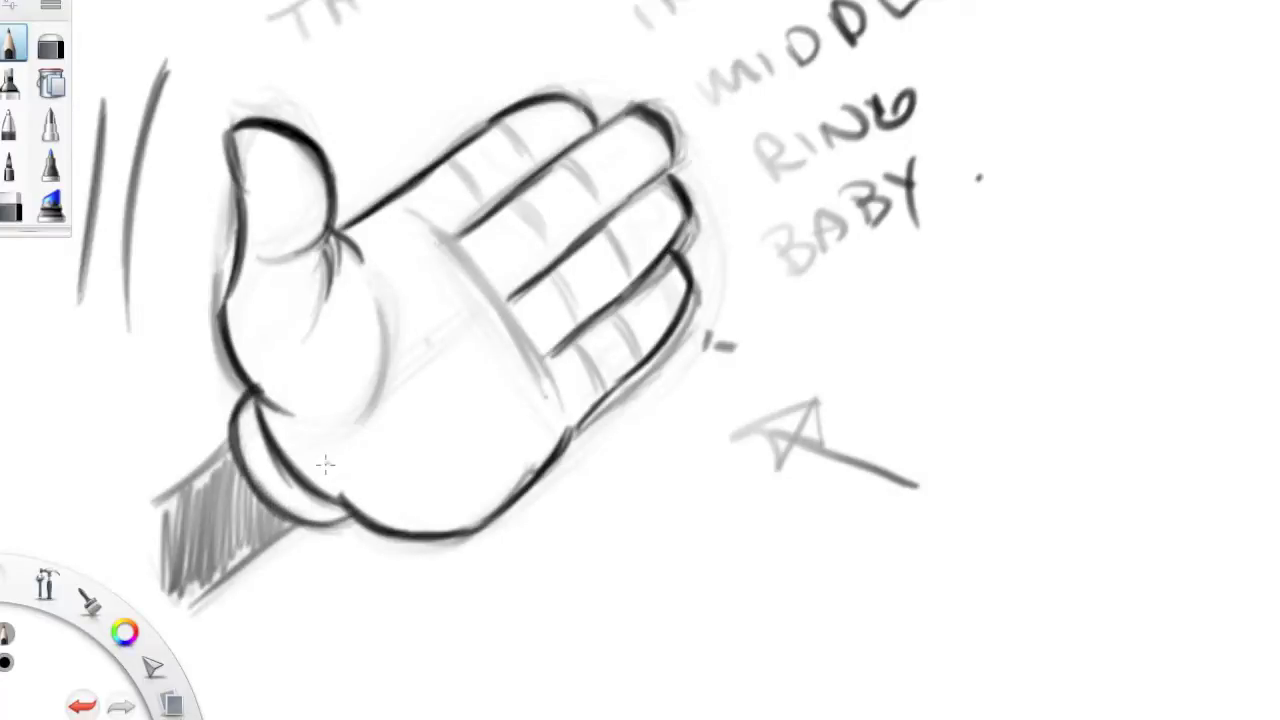
mouse_move(393, 326)
mouse_down()
mouse_move(388, 402)
mouse_move(374, 418)
mouse_up()
Redraw both sides of the forearm and darken its hatching below the cuff.
key(space)
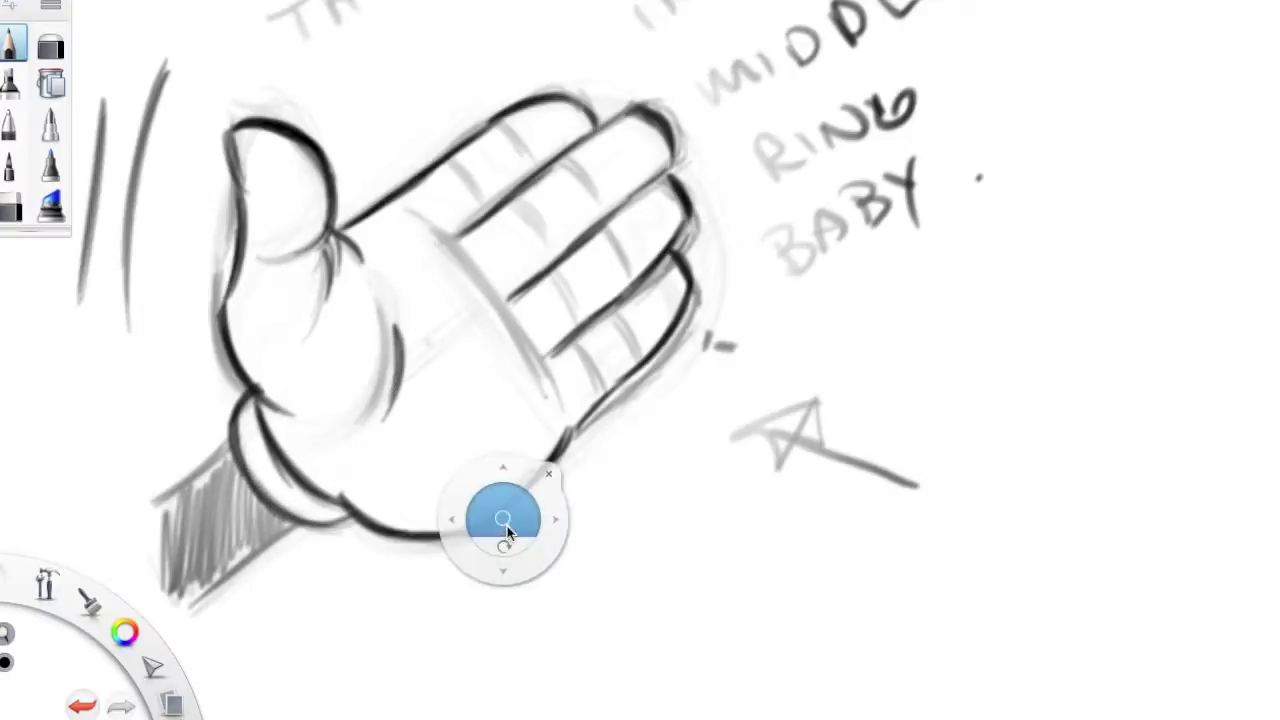
drag(504, 563, 586, 410)
mouse_move(418, 368)
mouse_down()
mouse_move(318, 442)
mouse_move(333, 439)
mouse_up()
drag(336, 291, 258, 343)
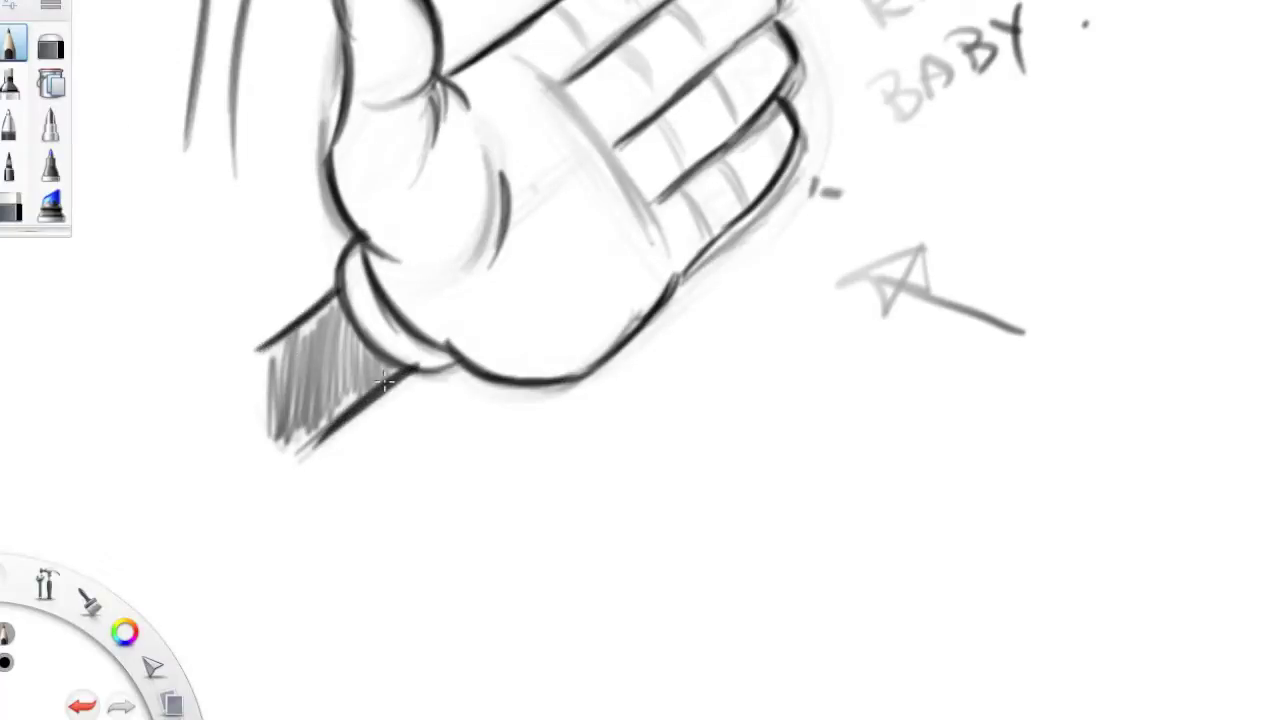
mouse_move(395, 375)
mouse_down()
mouse_move(365, 390)
mouse_move(347, 339)
mouse_move(339, 408)
mouse_move(318, 318)
mouse_move(323, 413)
mouse_move(299, 332)
mouse_move(304, 425)
mouse_move(264, 372)
mouse_move(280, 445)
mouse_up()
Rotate the canvas and redraw the palm crease at the finger base as two dark parallel lines.
key(space)
mouse_move(694, 409)
mouse_down()
mouse_move(632, 558)
mouse_move(618, 537)
mouse_up()
drag(782, 96, 728, 304)
mouse_move(774, 122)
mouse_down()
mouse_move(732, 290)
mouse_move(706, 274)
mouse_up()
drag(742, 134, 704, 274)
Redraw the joint creases on all four fingers with pairs of short strokes.
key(space)
drag(637, 484, 491, 458)
drag(412, 520, 392, 570)
mouse_move(349, 508)
mouse_down()
mouse_move(330, 550)
mouse_move(328, 538)
mouse_up()
drag(351, 436, 329, 484)
drag(416, 450, 386, 494)
drag(396, 374, 366, 414)
drag(418, 348, 378, 412)
mouse_move(468, 380)
mouse_down()
mouse_move(438, 424)
mouse_move(448, 420)
mouse_up()
drag(508, 322, 478, 402)
mouse_move(470, 300)
mouse_down()
mouse_move(428, 368)
mouse_move(440, 378)
mouse_up()
Darken the corner between the thumb and index finger, and bring the blank canvas beside the hand into view.
key(space)
mouse_move(674, 489)
mouse_down()
mouse_move(651, 449)
mouse_move(720, 363)
mouse_move(567, 474)
mouse_move(457, 406)
mouse_move(494, 300)
mouse_move(577, 286)
mouse_move(463, 380)
mouse_move(461, 398)
mouse_up()
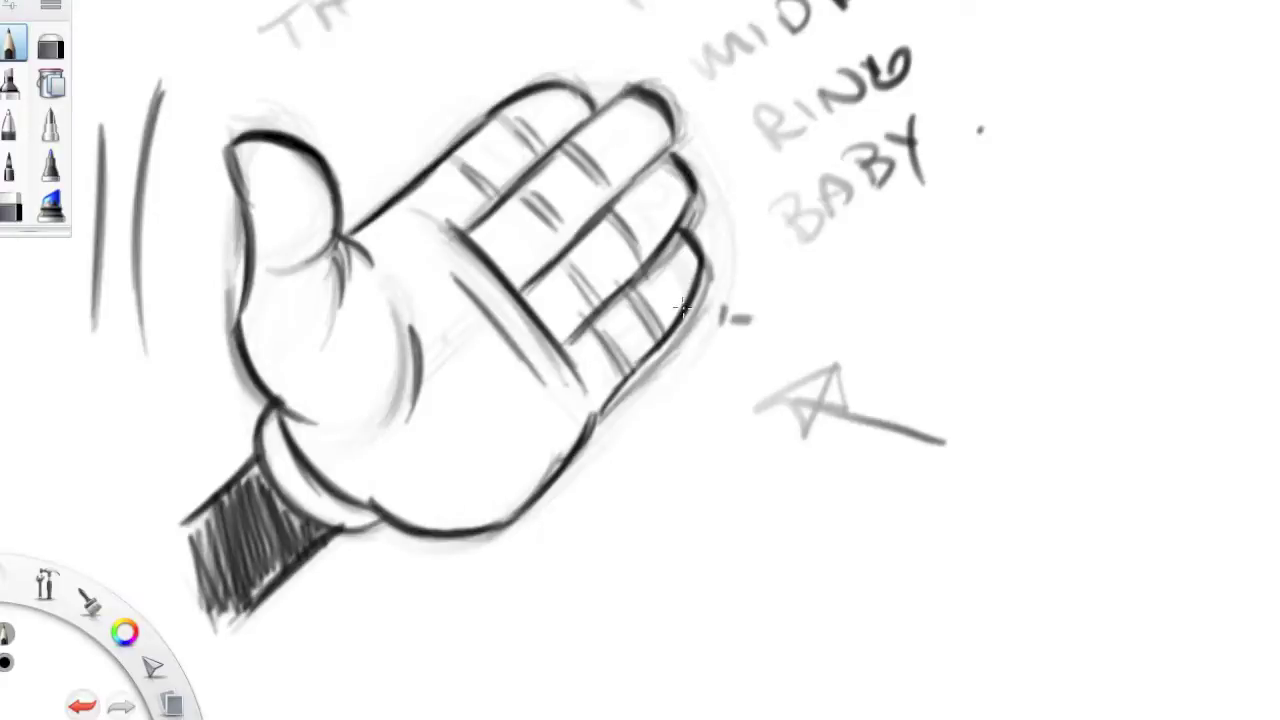
mouse_move(340, 243)
mouse_down()
mouse_move(369, 257)
mouse_move(386, 208)
mouse_move(468, 142)
mouse_up()
key(space)
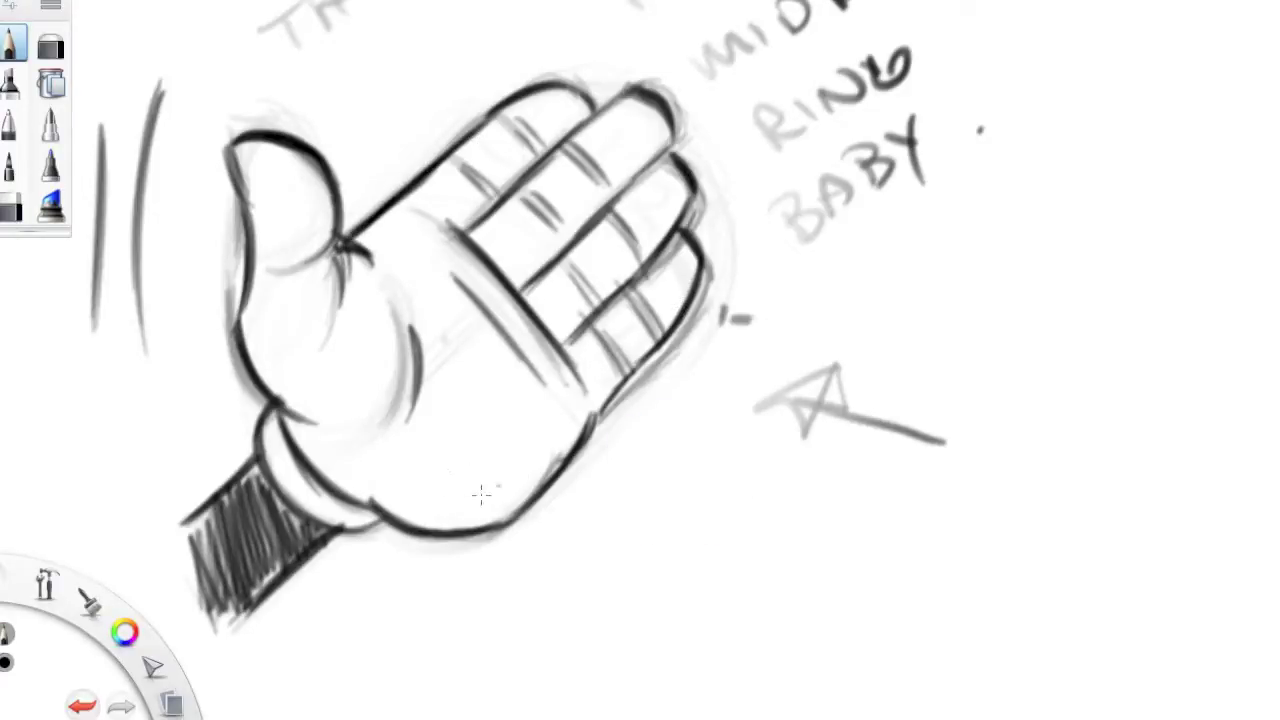
key(space)
mouse_move(729, 514)
mouse_down()
mouse_move(420, 471)
mouse_move(483, 503)
mouse_move(431, 491)
mouse_up()
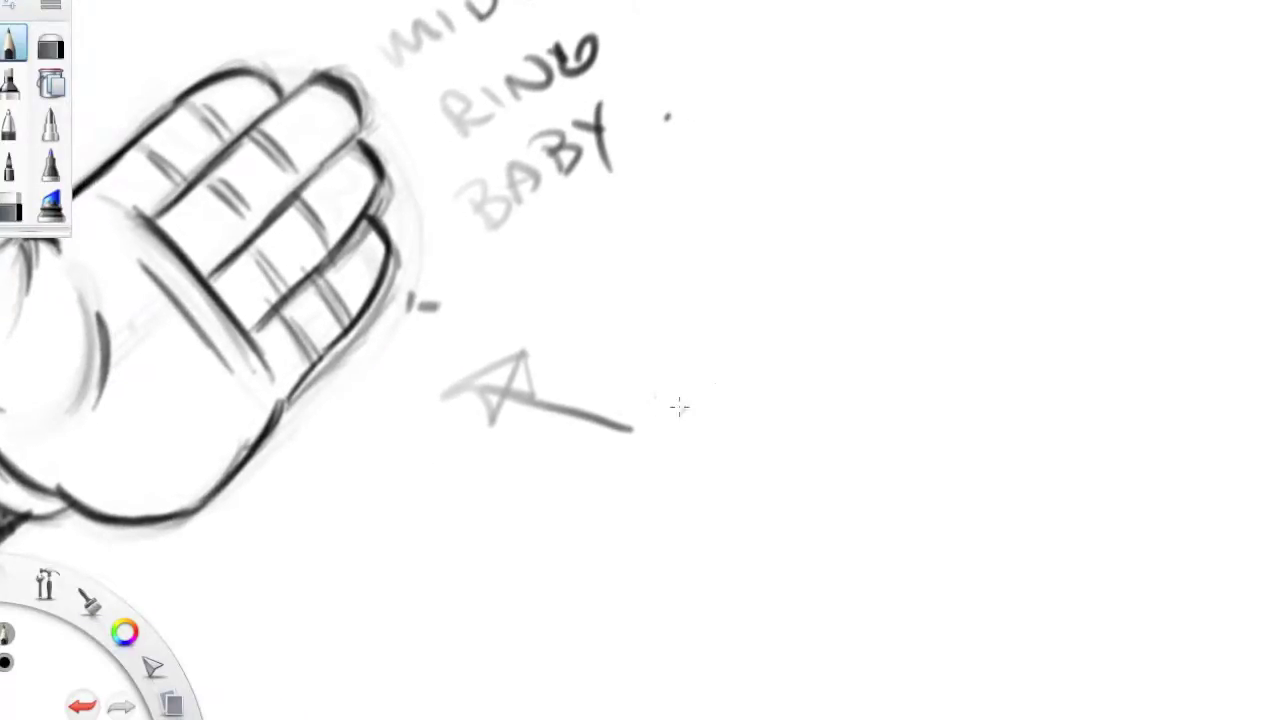
key(space)
drag(792, 419, 677, 419)
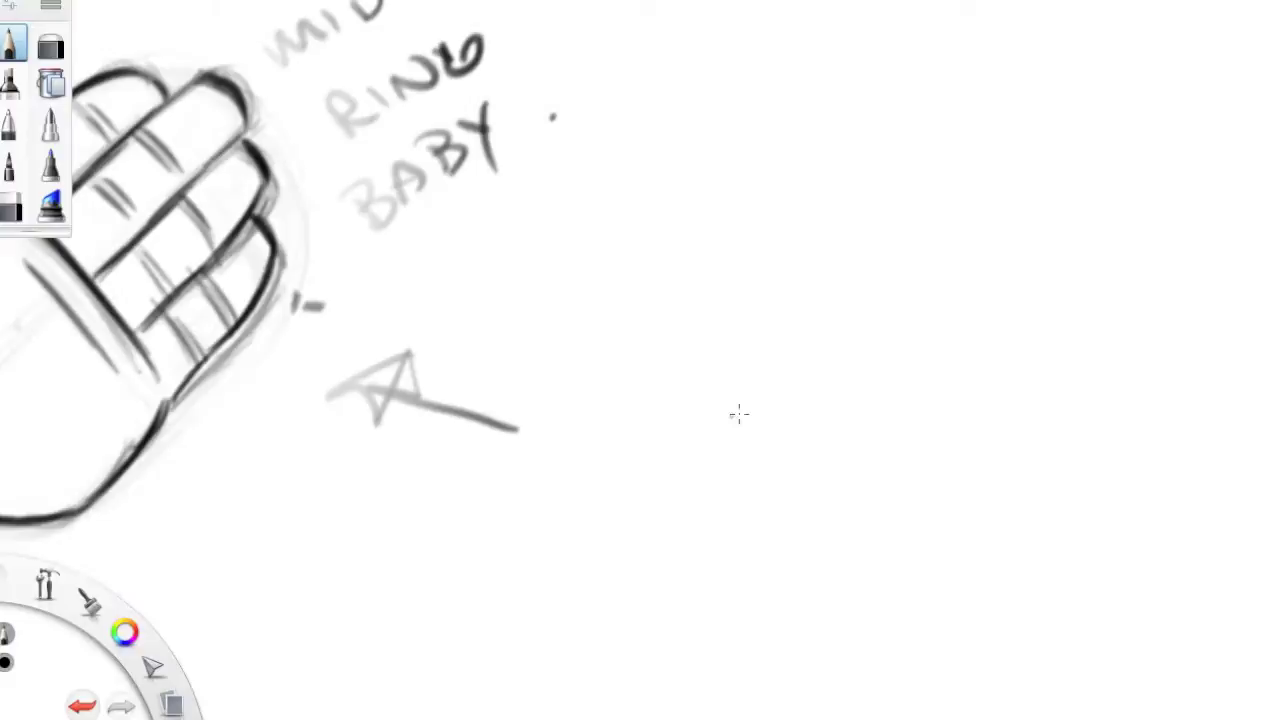
mouse_move(765, 238)
mouse_down()
mouse_move(623, 414)
mouse_move(860, 500)
mouse_move(700, 540)
mouse_move(868, 512)
mouse_up()
drag(898, 472, 612, 404)
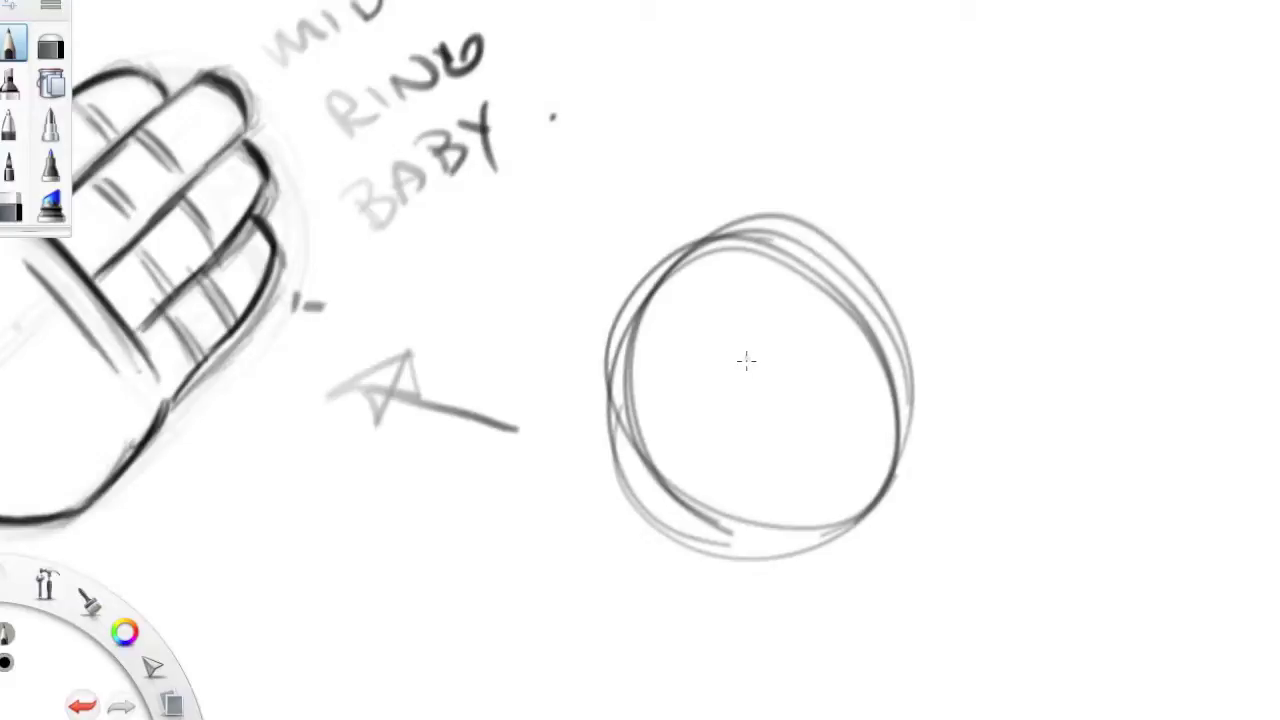
key(ctrl+z)
key(ctrl+z)
key(ctrl+z)
key(ctrl+z)
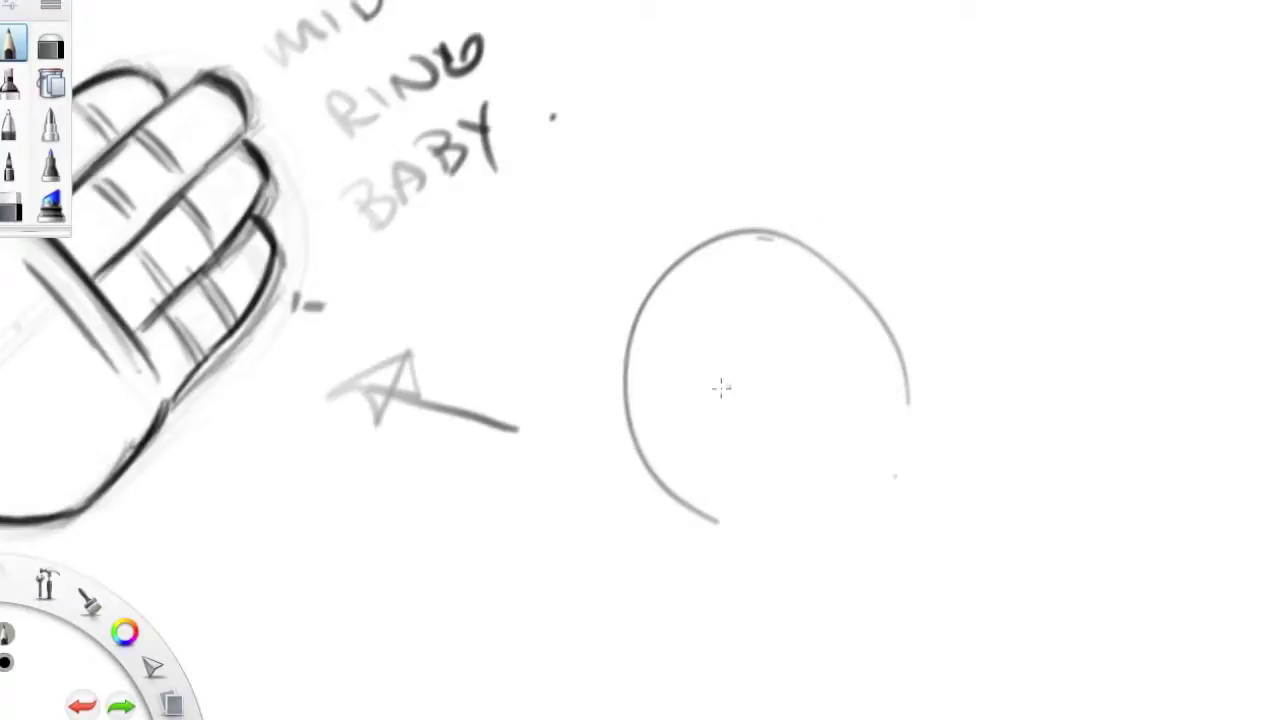
key(ctrl+z)
Sketch a palm circle beside the first hand, a rounded finger shape extending diagonally from it and a centre line through both.
mouse_move(871, 414)
mouse_down()
mouse_move(763, 508)
mouse_move(620, 332)
mouse_move(702, 519)
mouse_up()
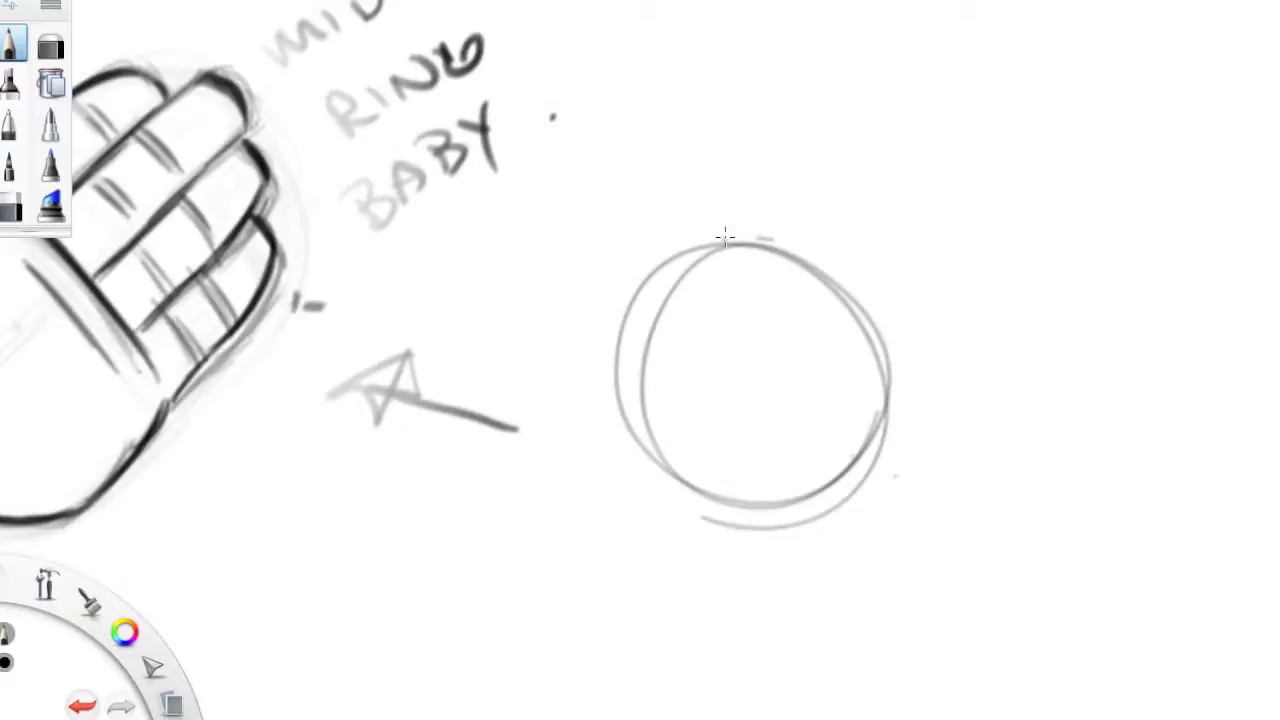
mouse_move(684, 262)
mouse_down()
mouse_move(843, 137)
mouse_move(871, 137)
mouse_move(952, 196)
mouse_move(922, 380)
mouse_up()
drag(977, 257, 884, 412)
drag(974, 306, 948, 344)
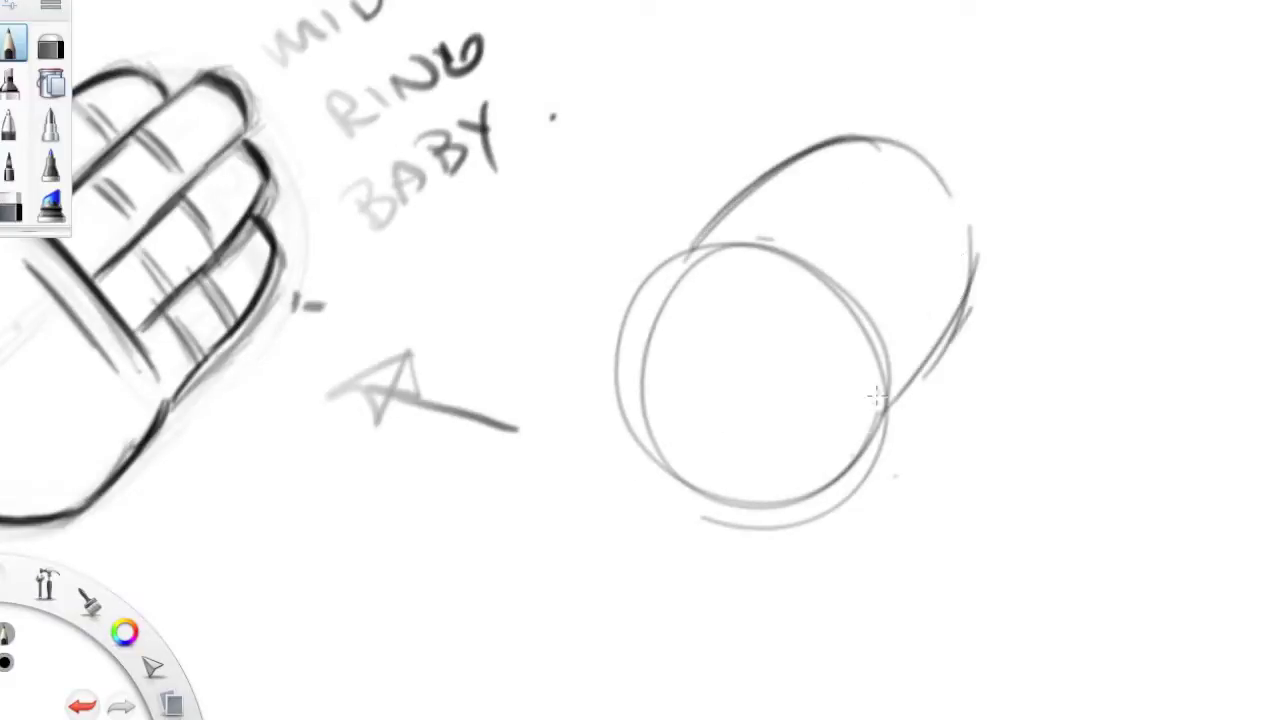
drag(686, 462, 889, 218)
drag(946, 164, 858, 258)
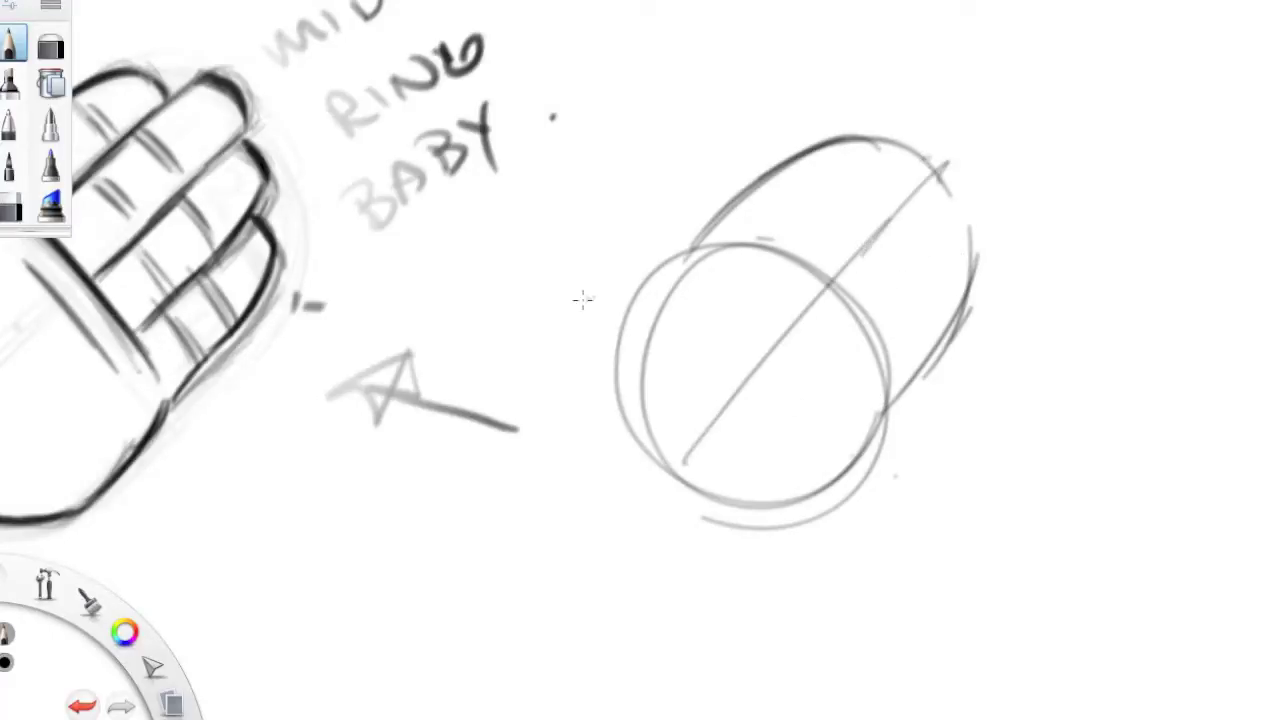
Add an upright oval for the thumb on the palm circle and sketch the wrist lines and curved cuff.
mouse_move(590, 250)
mouse_down()
mouse_move(596, 352)
mouse_move(632, 404)
mouse_up()
mouse_move(580, 218)
mouse_down()
mouse_move(664, 350)
mouse_move(658, 388)
mouse_up()
drag(612, 236, 658, 336)
drag(728, 484, 638, 576)
drag(660, 426, 596, 528)
drag(727, 485, 653, 553)
mouse_move(650, 455)
mouse_down()
mouse_move(700, 526)
mouse_move(718, 536)
mouse_move(734, 518)
mouse_up()
Mark both ends of the centre line with dots and draw a thick line across the palm circle for the finger base.
drag(931, 148, 936, 138)
mouse_move(686, 471)
mouse_down()
mouse_move(645, 442)
mouse_move(632, 340)
mouse_up()
drag(676, 274, 815, 150)
drag(708, 247, 852, 352)
drag(720, 236, 880, 384)
drag(742, 262, 876, 393)
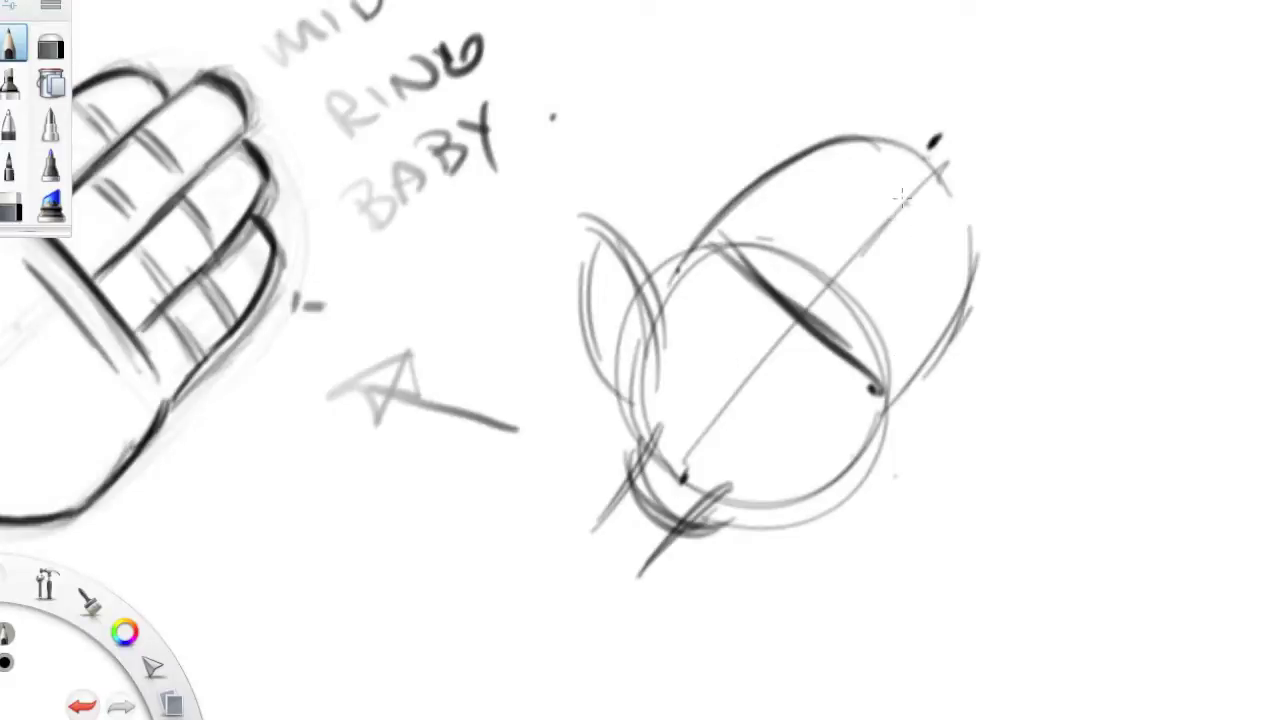
Darken the rounded outer contour of the second hand's finger shape down to the palm.
drag(730, 204, 862, 160)
mouse_move(772, 164)
mouse_down()
mouse_move(892, 174)
mouse_move(916, 194)
mouse_up()
drag(834, 152, 945, 237)
drag(857, 173, 962, 305)
drag(962, 240, 832, 456)
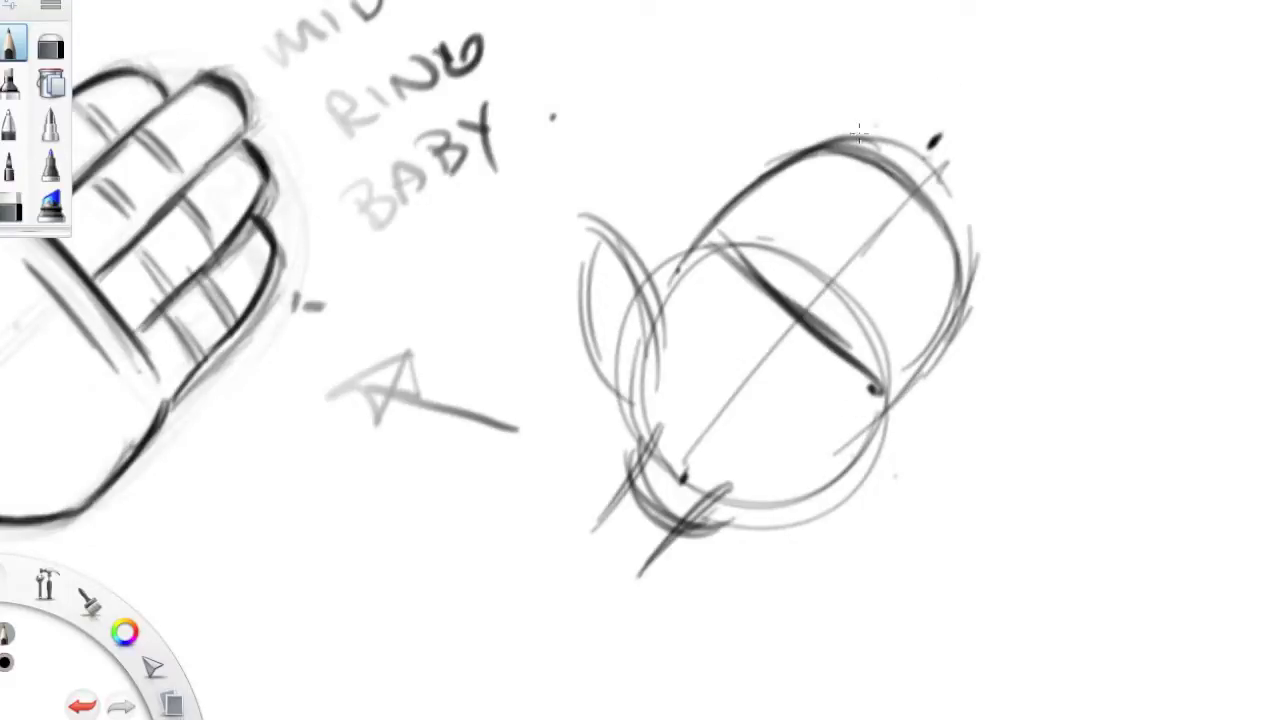
Draw arrows pointing at the first hand's four fingertips and three arrows at the second hand's finger shape.
drag(320, 185, 282, 238)
mouse_move(322, 90)
mouse_down()
mouse_move(288, 132)
mouse_move(302, 150)
mouse_up()
drag(292, 22, 250, 84)
mouse_move(226, 8)
mouse_down()
mouse_move(184, 58)
mouse_move(200, 62)
mouse_up()
mouse_move(1012, 82)
mouse_down()
mouse_move(948, 146)
mouse_move(976, 150)
mouse_up()
drag(1058, 152, 985, 214)
mouse_move(982, 196)
mouse_down()
mouse_move(998, 230)
mouse_move(992, 194)
mouse_up()
drag(942, 44, 864, 116)
drag(864, 116, 894, 108)
Divide the second hand's finger shape into three fingers with two lines and number them 1, 2 and 3.
drag(880, 170, 779, 272)
drag(940, 220, 810, 356)
drag(914, 148, 785, 278)
drag(872, 182, 772, 294)
mouse_move(934, 220)
mouse_down()
mouse_move(834, 334)
mouse_move(856, 314)
mouse_up()
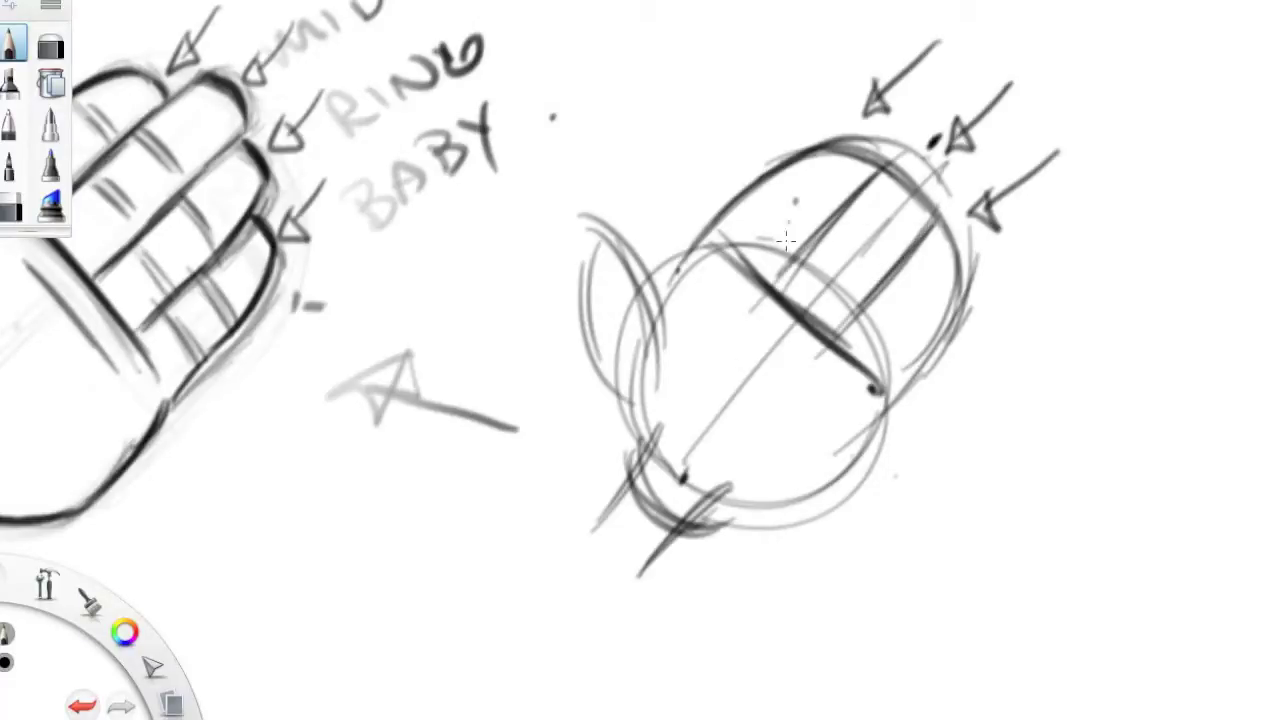
mouse_move(801, 189)
mouse_down()
mouse_move(795, 219)
mouse_move(872, 258)
mouse_move(912, 316)
mouse_move(898, 338)
mouse_up()
drag(880, 173, 930, 224)
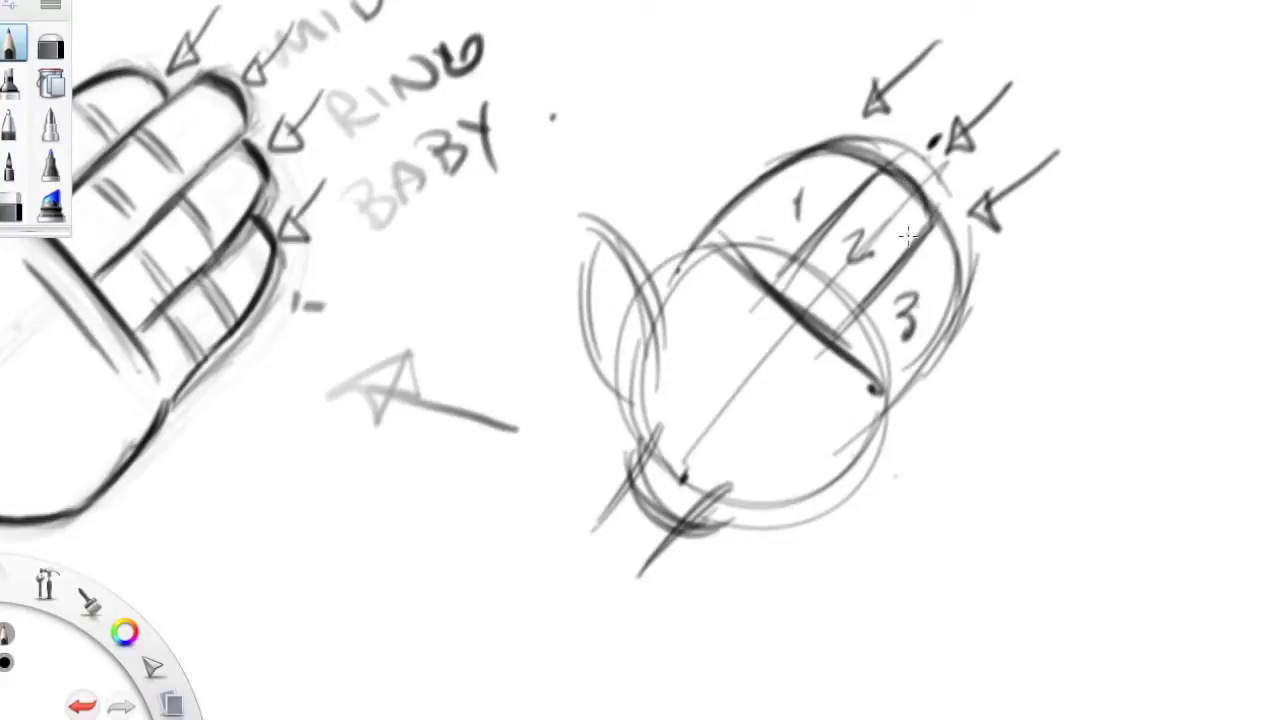
Round the tips of fingers 1 and 3 on the second hand and darken its outer side and lower palm edge.
drag(826, 150, 860, 186)
drag(924, 246, 954, 294)
drag(918, 244, 946, 336)
mouse_move(955, 287)
mouse_down()
mouse_move(922, 362)
mouse_move(880, 405)
mouse_up()
drag(918, 360, 826, 480)
mouse_move(876, 388)
mouse_down()
mouse_move(760, 510)
mouse_move(690, 505)
mouse_up()
drag(798, 500, 712, 516)
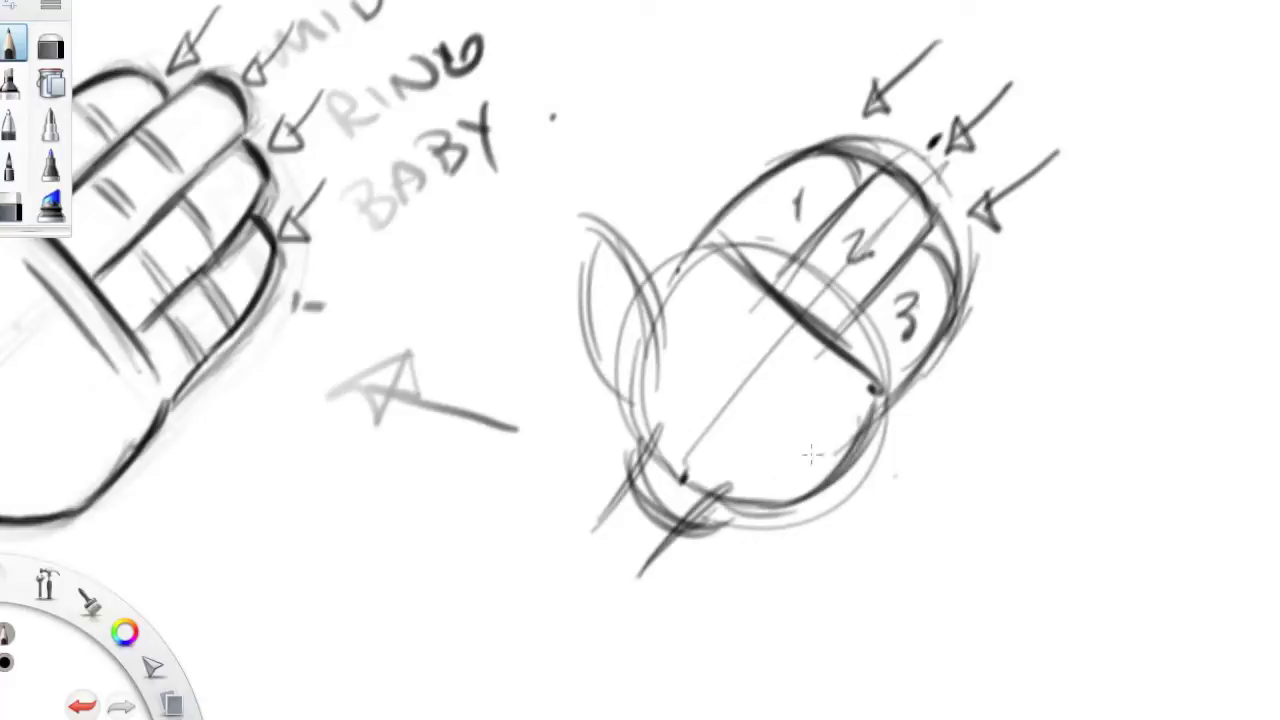
Sketch the second hand's thumb sides and draw a curved thumb-base line inside the palm.
drag(602, 230, 592, 362)
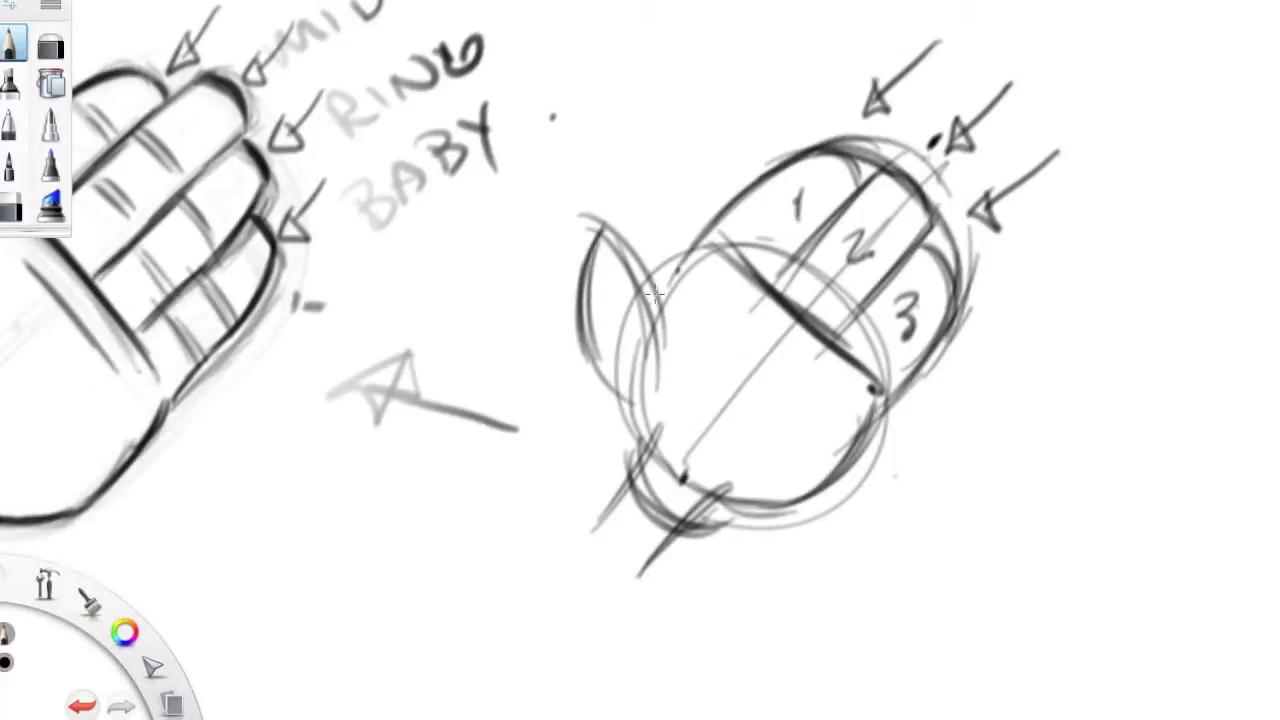
click(648, 302)
mouse_move(655, 438)
mouse_down()
mouse_move(717, 363)
mouse_move(650, 436)
mouse_up()
drag(704, 330, 648, 436)
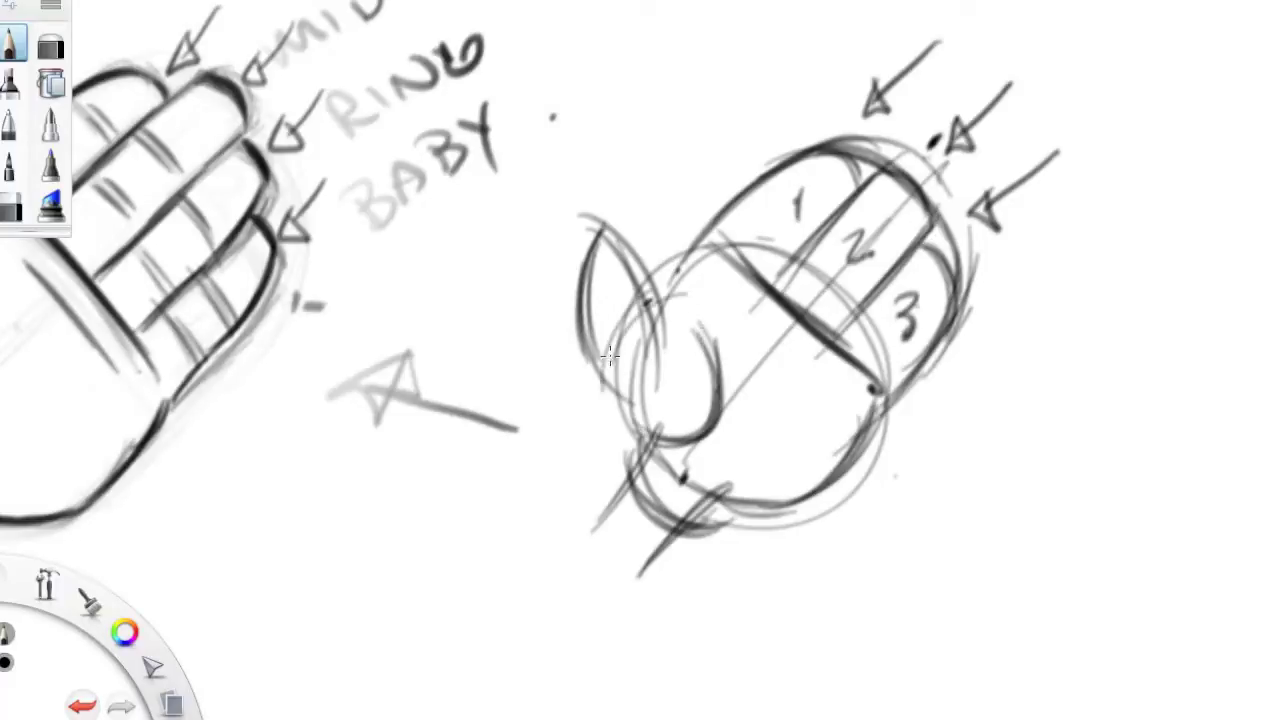
drag(668, 292, 650, 388)
drag(670, 330, 646, 402)
drag(656, 282, 607, 339)
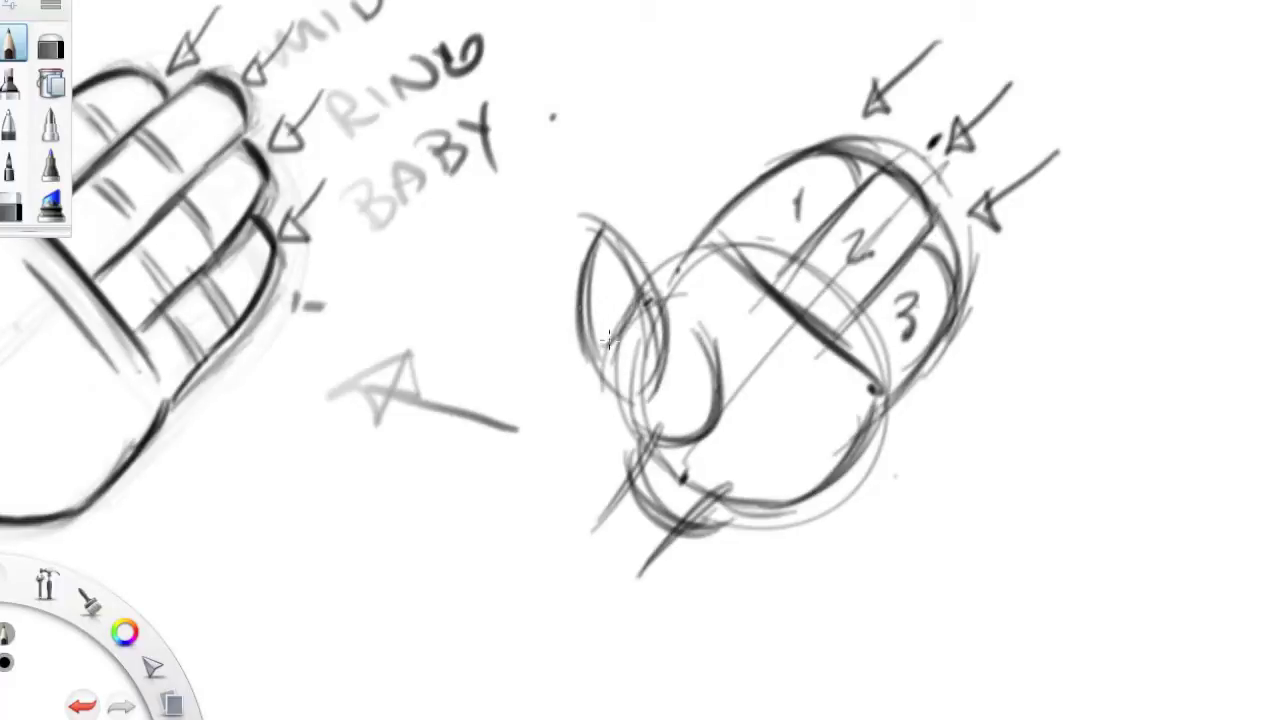
Widen the second hand's thumb with a dark rounded outline running down into the thumb base.
mouse_move(588, 230)
mouse_down()
mouse_move(644, 296)
mouse_move(562, 330)
mouse_move(562, 348)
mouse_up()
mouse_move(614, 258)
mouse_down()
mouse_move(606, 360)
mouse_move(580, 334)
mouse_up()
mouse_move(601, 378)
mouse_down()
mouse_move(638, 432)
mouse_move(690, 427)
mouse_up()
mouse_move(574, 264)
mouse_down()
mouse_move(583, 333)
mouse_move(577, 226)
mouse_move(600, 346)
mouse_move(569, 263)
mouse_move(558, 277)
mouse_move(557, 265)
mouse_move(623, 293)
mouse_move(658, 287)
mouse_move(590, 240)
mouse_move(648, 334)
mouse_up()
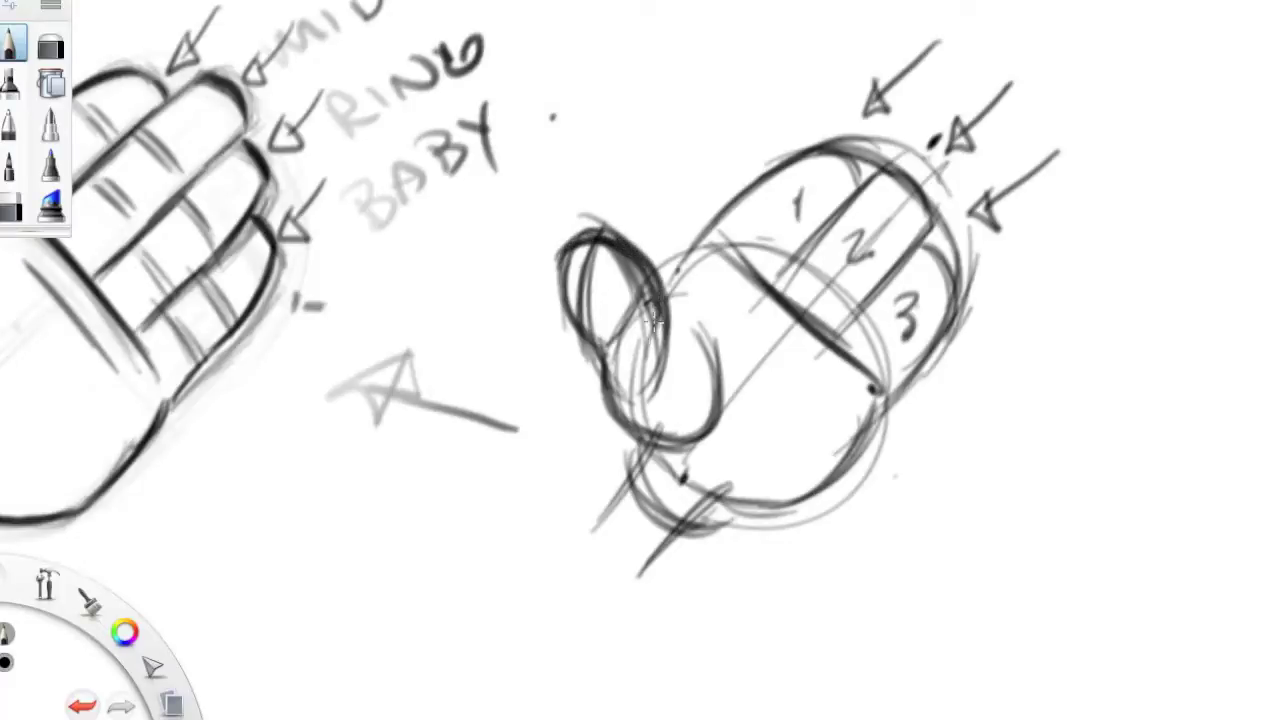
Darken the outer side of finger 1 down to the thumb and the lower edge of the palm.
drag(668, 290, 790, 192)
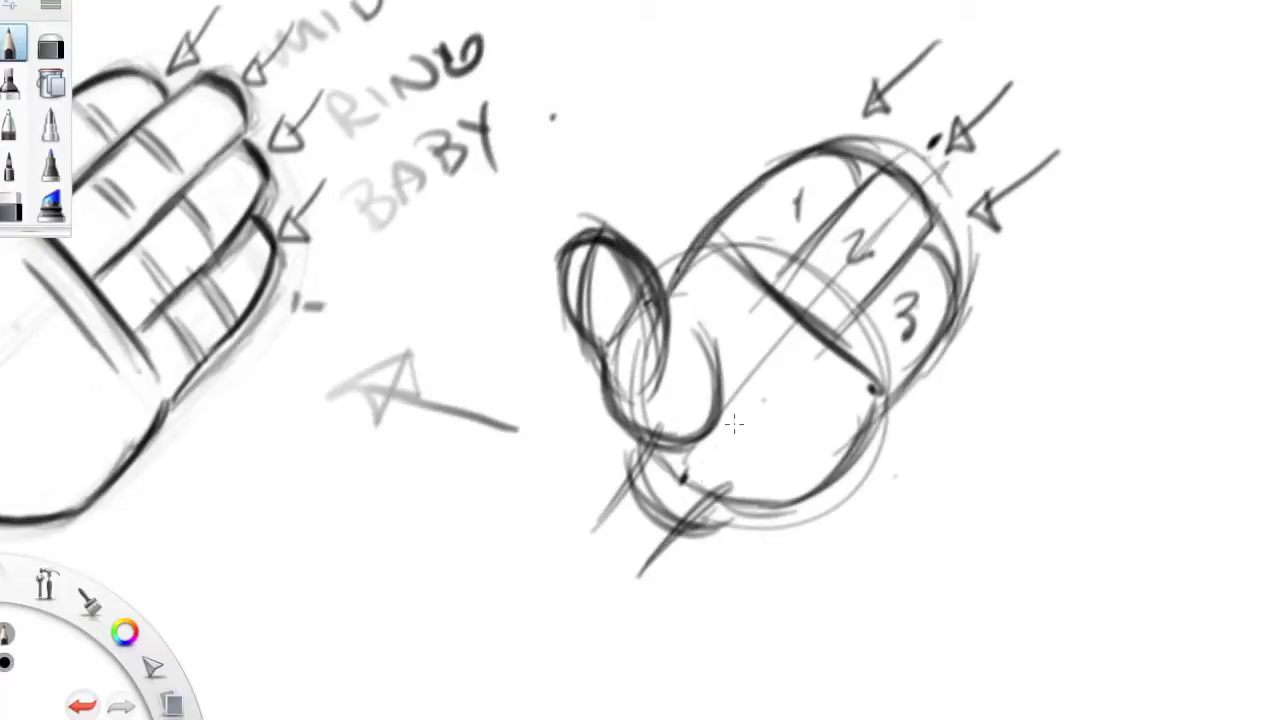
drag(716, 491, 812, 508)
drag(724, 496, 862, 446)
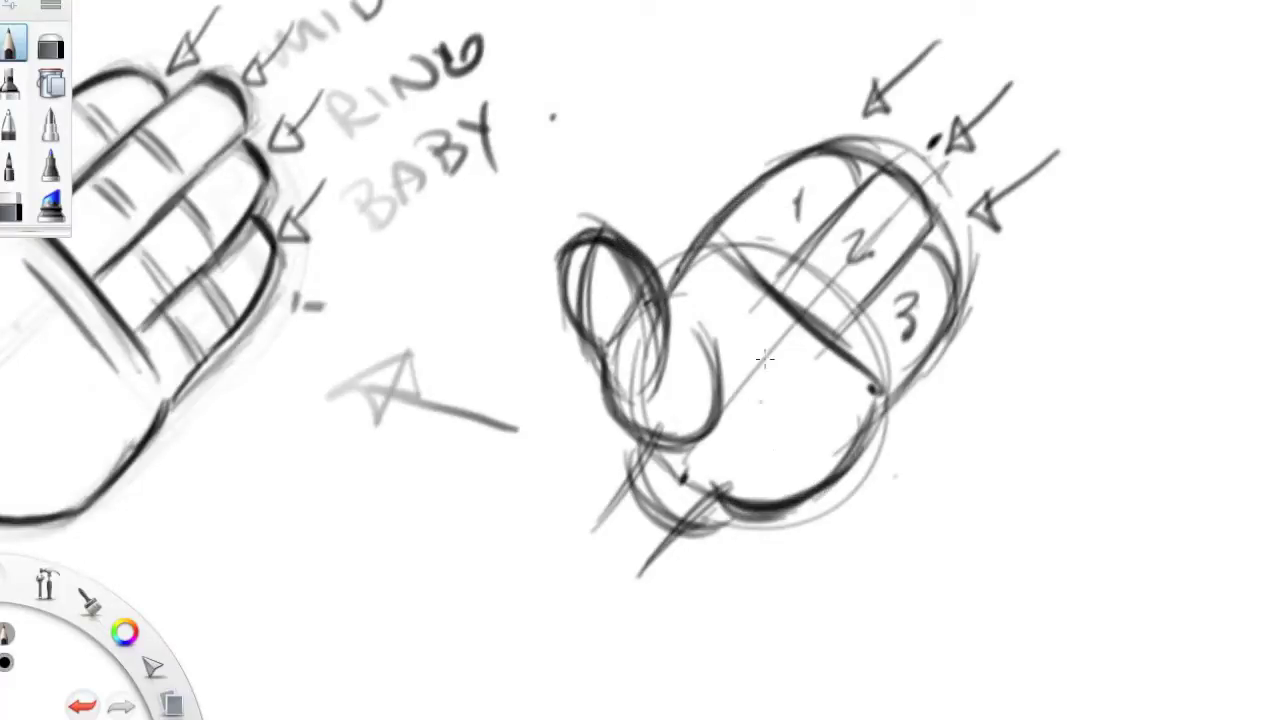
drag(677, 292, 784, 176)
Draw the glove cuff below the palm and a short arm filled with hatching.
mouse_move(638, 441)
mouse_down()
mouse_move(672, 512)
mouse_move(736, 515)
mouse_up()
drag(646, 470, 594, 536)
drag(700, 520, 647, 578)
mouse_move(680, 532)
mouse_down()
mouse_move(647, 582)
mouse_move(662, 550)
mouse_up()
drag(660, 510, 646, 570)
mouse_move(632, 484)
mouse_down()
mouse_move(635, 581)
mouse_move(601, 514)
mouse_move(615, 578)
mouse_up()
drag(600, 525, 576, 578)
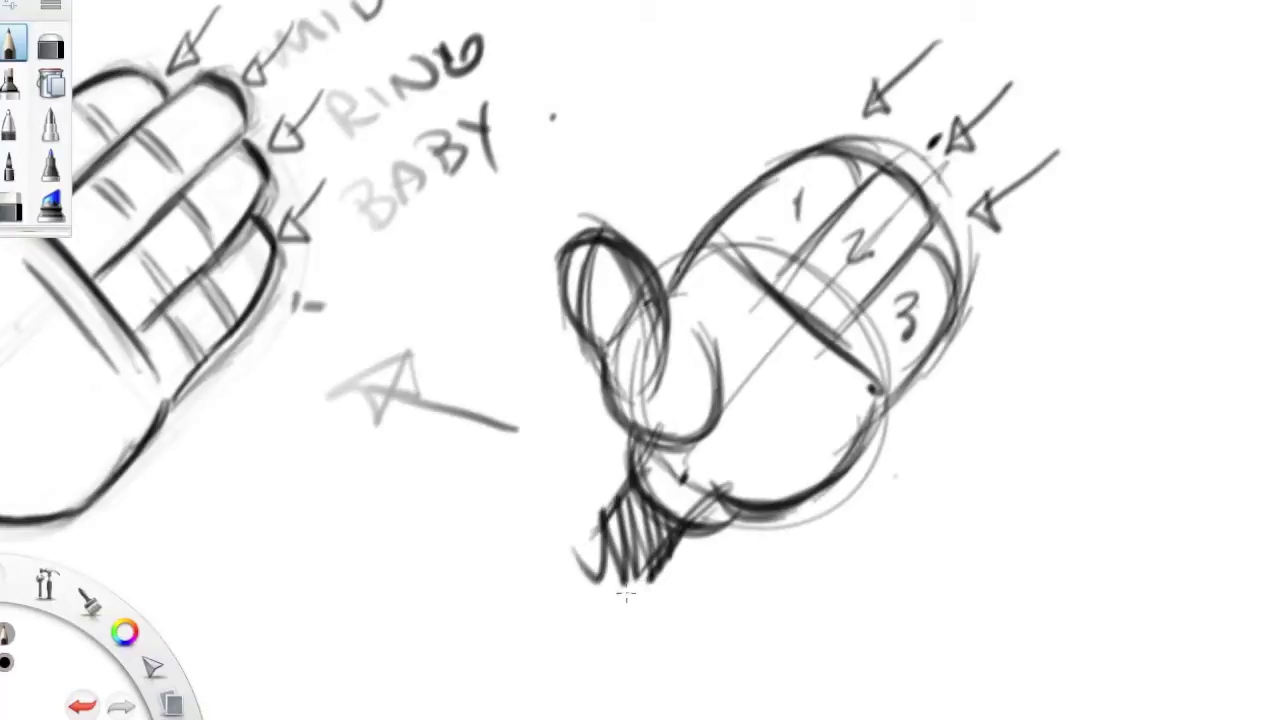
Fade the second hand's construction sketch to light grey with the large eraser.
click(10, 205)
mouse_move(687, 234)
mouse_down()
mouse_move(820, 300)
mouse_move(750, 420)
mouse_move(680, 480)
mouse_move(594, 449)
mouse_move(615, 275)
mouse_up()
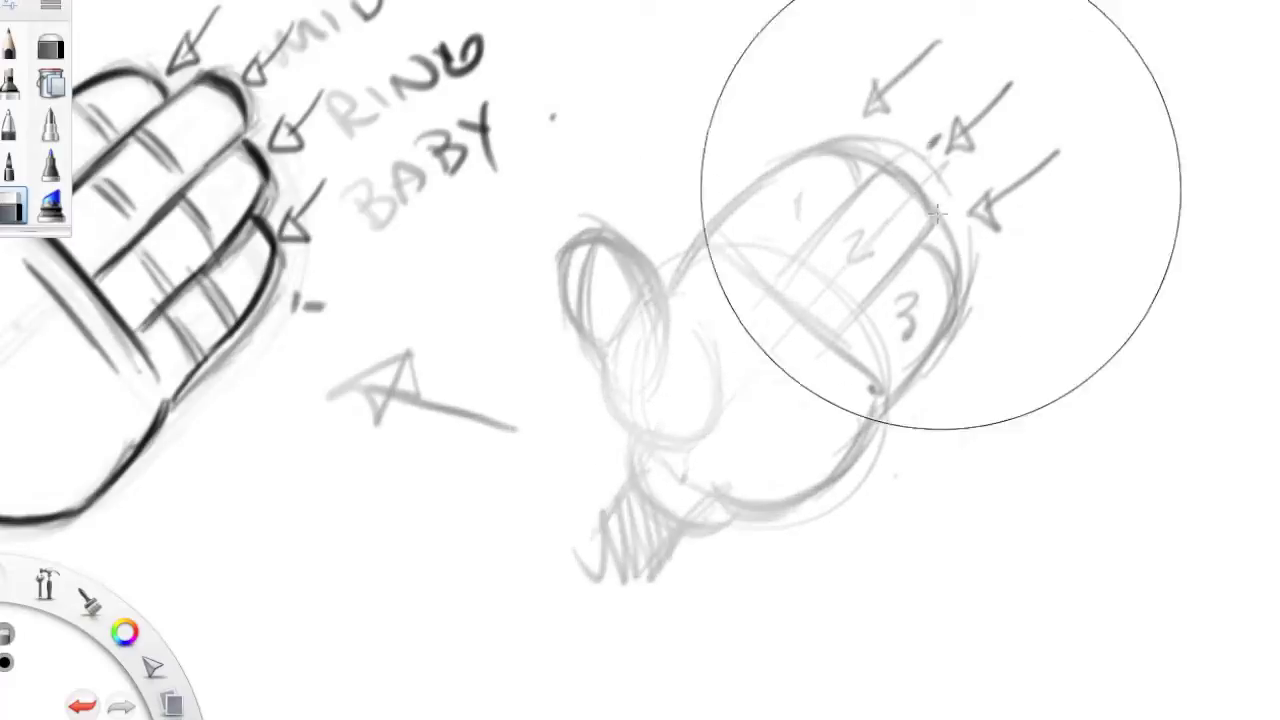
Draw the clean dark upper and inner outline of the second hand's thumb and the curved thumb crease in the palm.
click(8, 45)
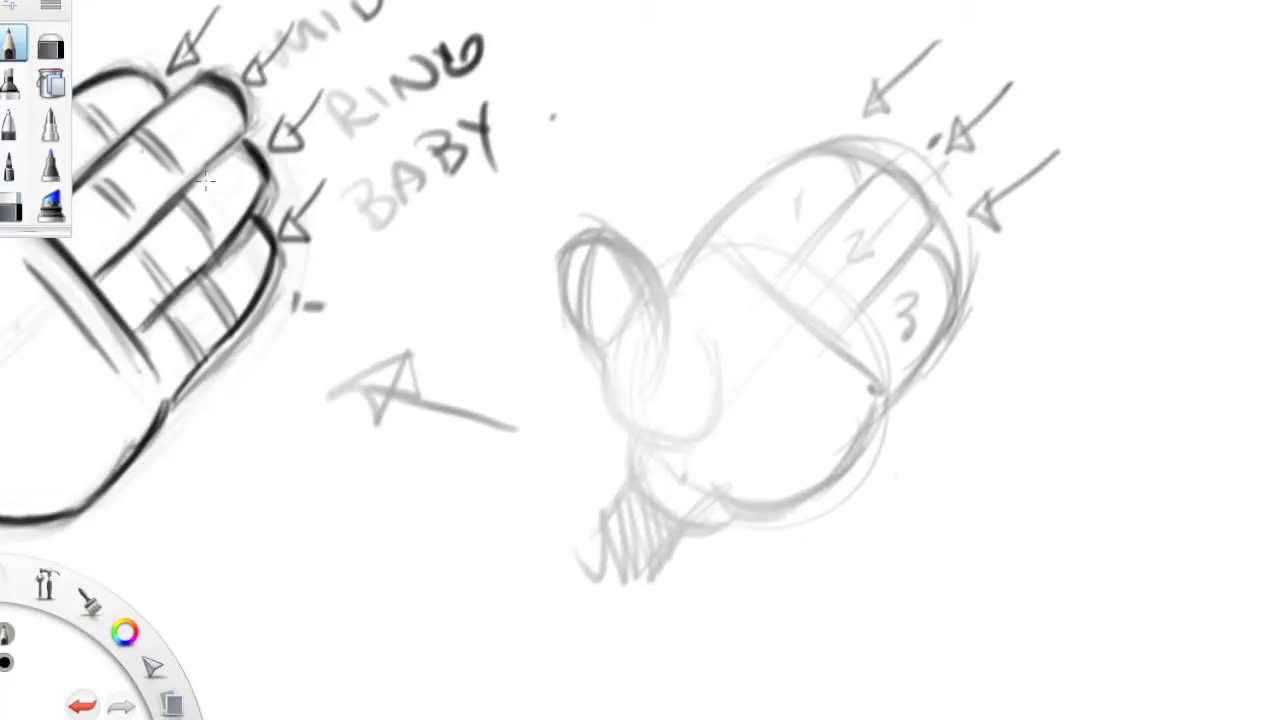
mouse_move(567, 265)
mouse_down()
mouse_move(608, 258)
mouse_move(568, 257)
mouse_move(559, 276)
mouse_move(638, 273)
mouse_move(590, 243)
mouse_move(670, 318)
mouse_up()
mouse_move(628, 250)
mouse_down()
mouse_move(636, 360)
mouse_move(665, 326)
mouse_move(642, 362)
mouse_move(646, 388)
mouse_move(716, 393)
mouse_move(706, 356)
mouse_move(710, 445)
mouse_up()
drag(724, 356, 712, 448)
drag(722, 405, 710, 450)
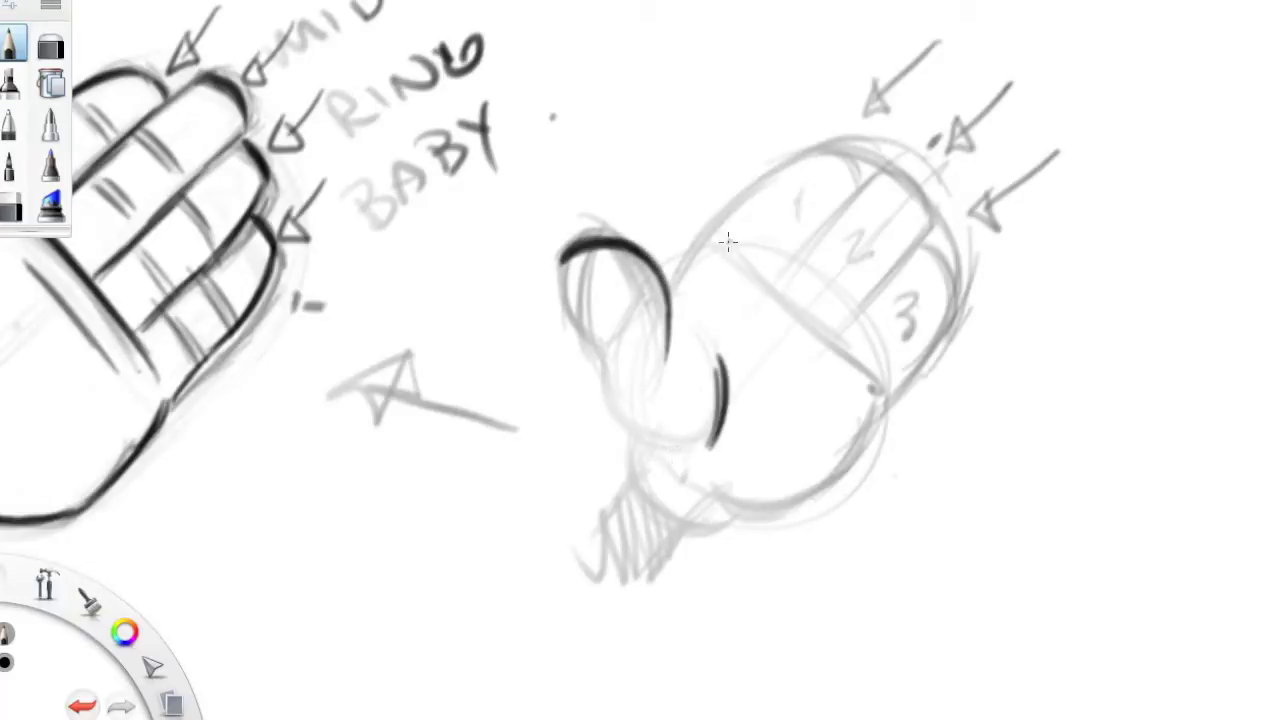
Outline the second hand's three fingers with dark curved strokes over the faded sketch.
mouse_move(668, 296)
mouse_down()
mouse_move(763, 205)
mouse_move(749, 189)
mouse_move(724, 233)
mouse_move(848, 185)
mouse_move(843, 150)
mouse_move(783, 235)
mouse_move(850, 200)
mouse_move(790, 254)
mouse_up()
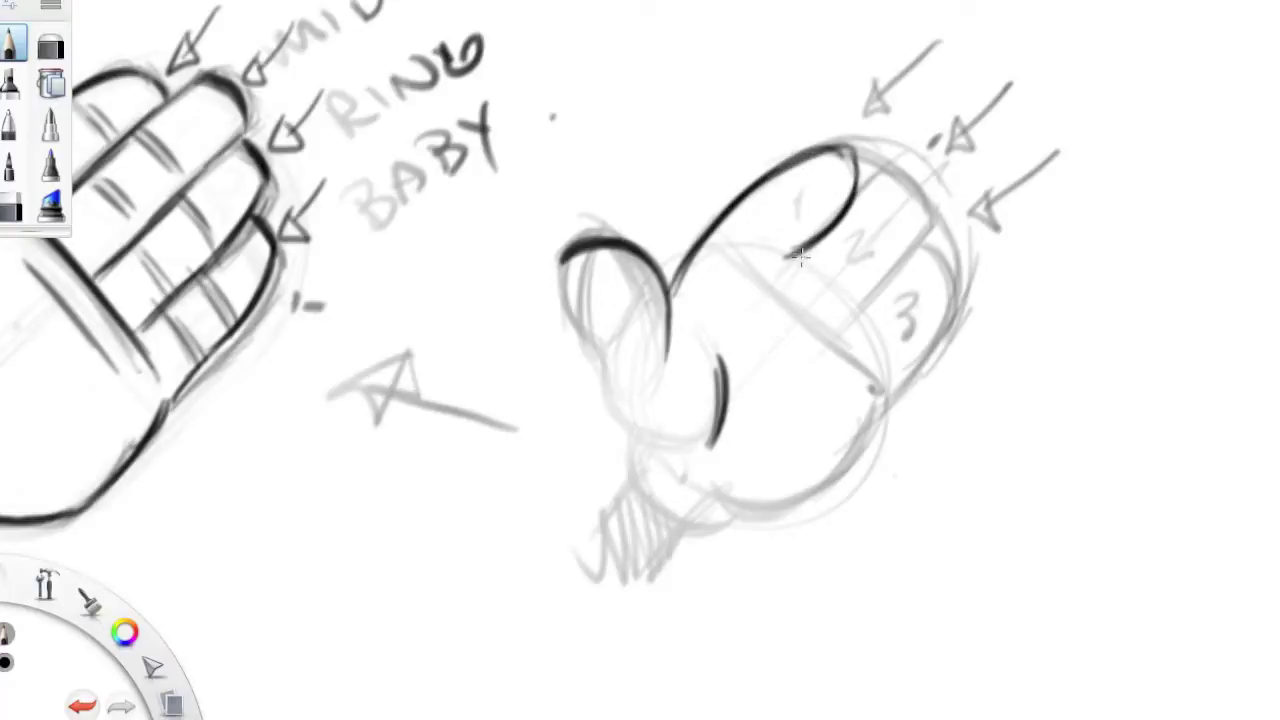
mouse_move(862, 190)
mouse_down()
mouse_move(918, 185)
mouse_move(926, 212)
mouse_move(916, 252)
mouse_move(858, 286)
mouse_up()
drag(830, 340, 865, 288)
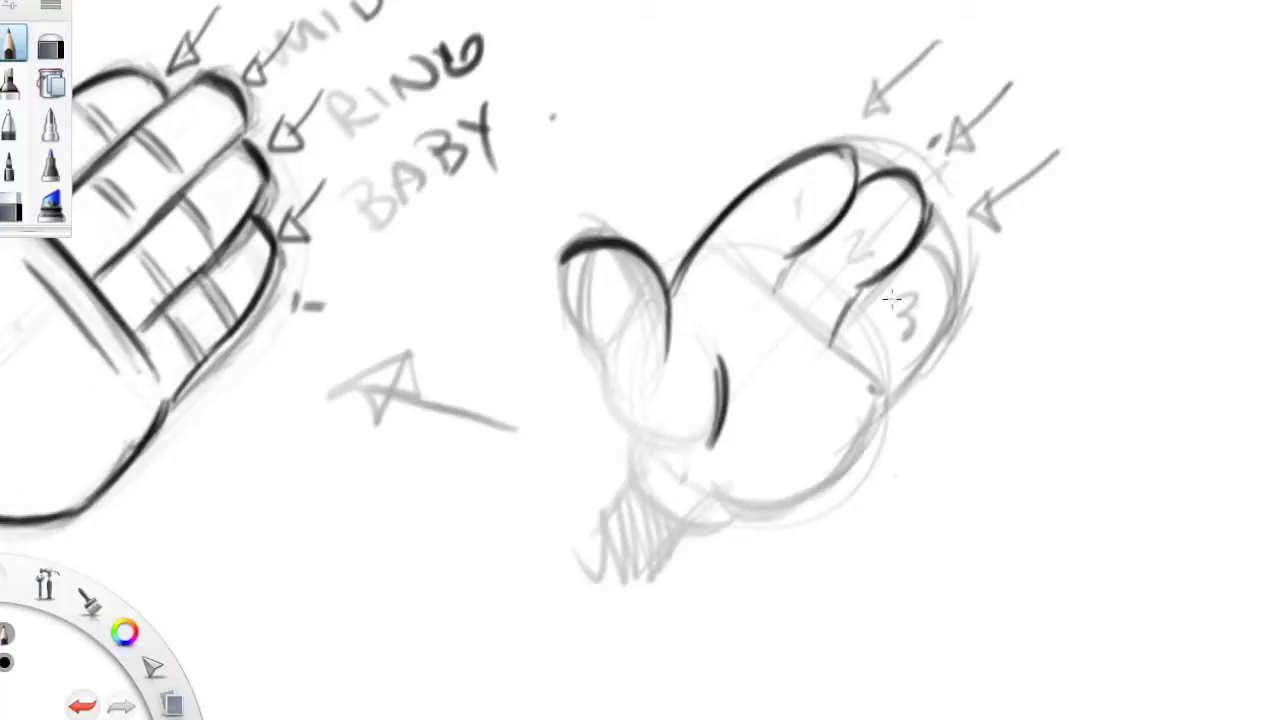
mouse_move(926, 246)
mouse_down()
mouse_move(893, 317)
mouse_move(913, 332)
mouse_move(938, 295)
mouse_move(878, 388)
mouse_up()
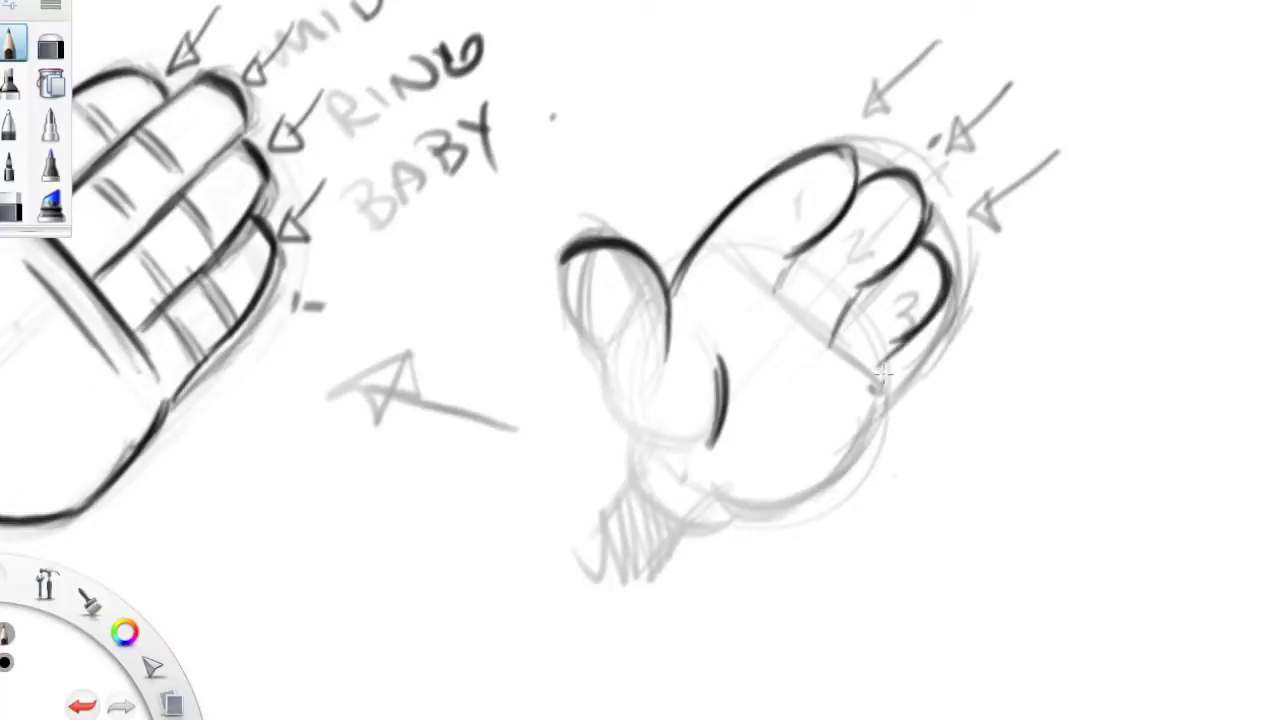
Add creases on the second hand's three fingers and dark parallel lines along the finger base.
mouse_move(769, 206)
mouse_down()
mouse_move(812, 238)
mouse_move(779, 253)
mouse_move(764, 291)
mouse_move(757, 281)
mouse_move(843, 284)
mouse_move(816, 255)
mouse_move(871, 291)
mouse_move(881, 323)
mouse_move(874, 305)
mouse_move(904, 316)
mouse_up()
drag(751, 251, 830, 323)
mouse_move(745, 268)
mouse_down()
mouse_move(850, 360)
mouse_move(835, 365)
mouse_up()
drag(760, 305, 820, 372)
Outline the second hand's lower palm edge, the outer side of the thumb and the cuff with clean dark lines.
drag(854, 425, 824, 478)
drag(874, 403, 820, 485)
mouse_move(880, 398)
mouse_down()
mouse_move(860, 442)
mouse_move(711, 475)
mouse_move(805, 498)
mouse_up()
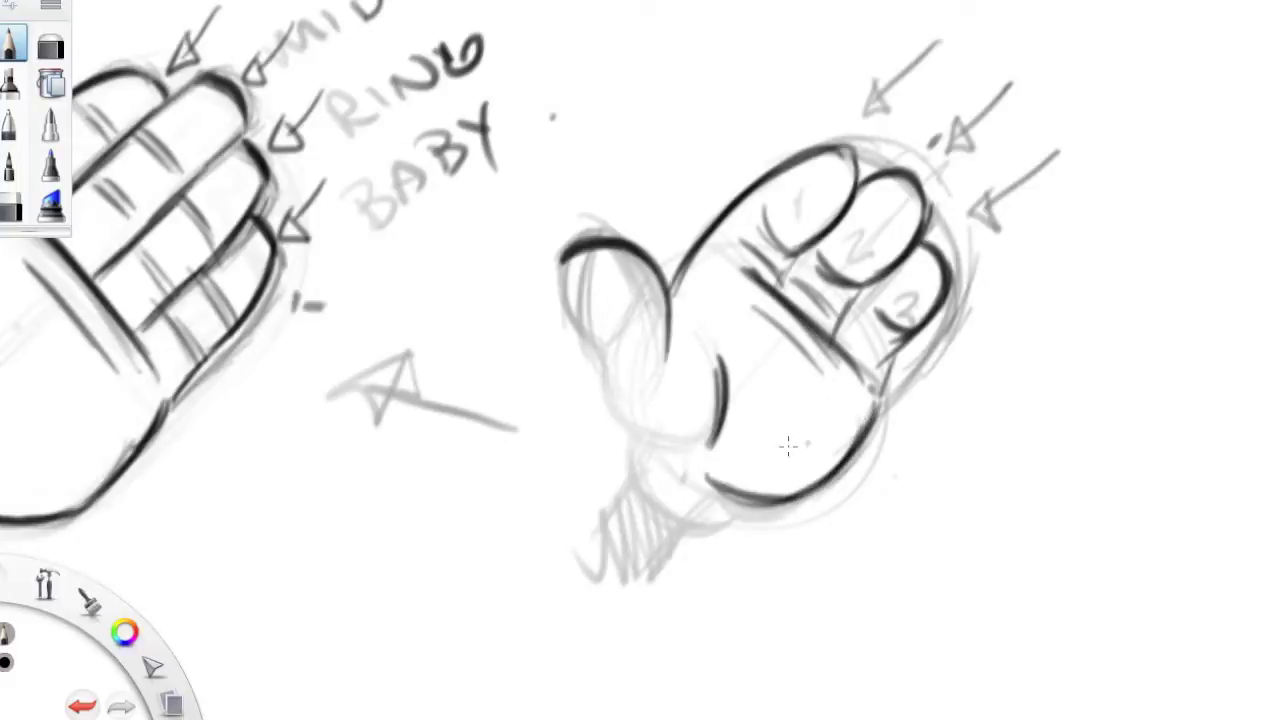
mouse_move(566, 257)
mouse_down()
mouse_move(603, 326)
mouse_move(586, 322)
mouse_move(604, 334)
mouse_move(612, 408)
mouse_up()
mouse_move(602, 338)
mouse_down()
mouse_move(634, 434)
mouse_move(608, 379)
mouse_move(681, 439)
mouse_move(646, 418)
mouse_move(690, 516)
mouse_up()
mouse_move(642, 440)
mouse_down()
mouse_move(726, 501)
mouse_move(665, 509)
mouse_move(745, 500)
mouse_up()
drag(682, 455, 714, 481)
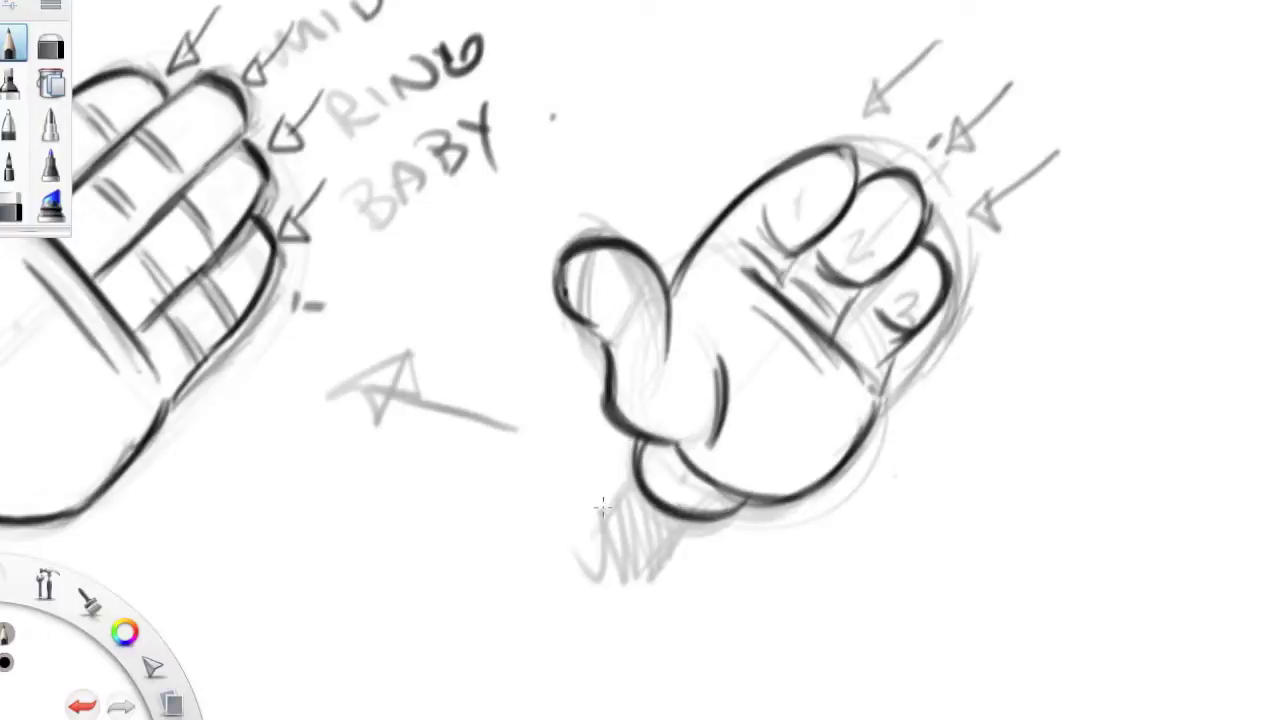
Darken the short arm below the cuff with dense hatching and extend the palm's outer edge up to the third finger.
drag(634, 480, 584, 534)
drag(692, 522, 646, 586)
drag(648, 492, 640, 584)
mouse_move(630, 494)
mouse_down()
mouse_move(622, 586)
mouse_move(612, 582)
mouse_up()
drag(604, 496, 588, 560)
drag(906, 356, 840, 462)
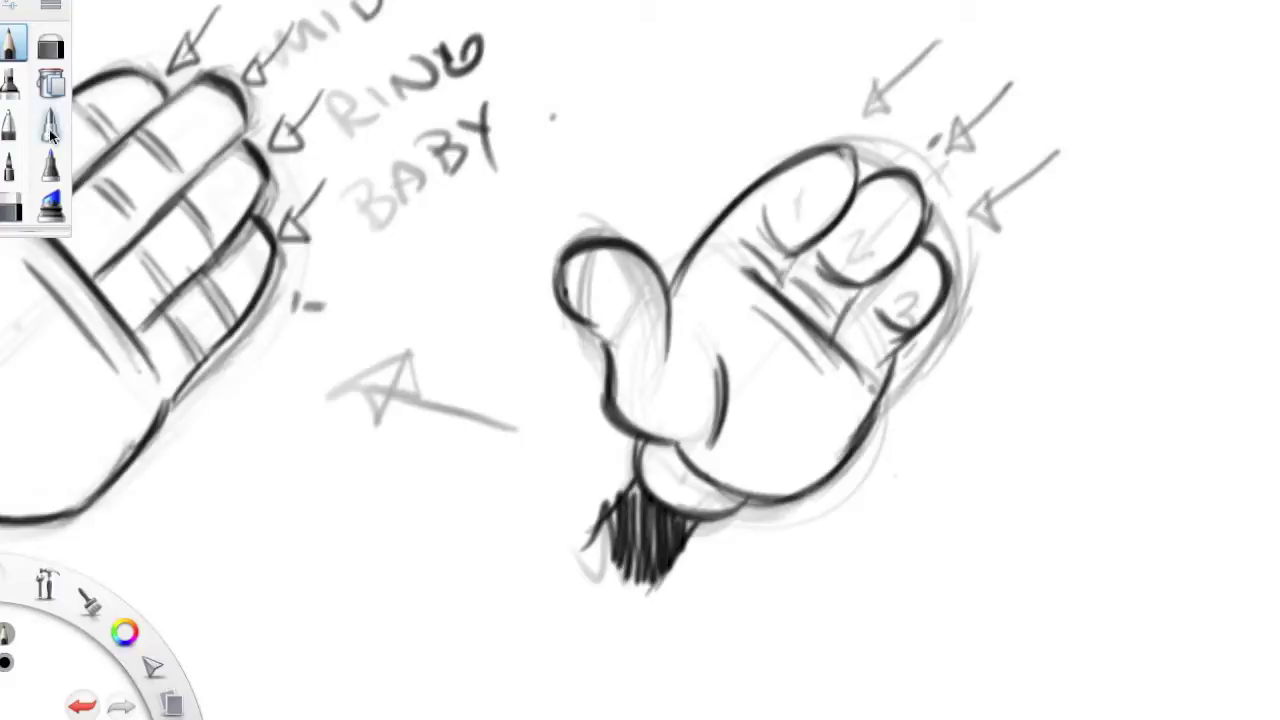
Set the Hard Eraser's size to 30.4 and its amount erased to 18%.
click(12, 206)
key(space)
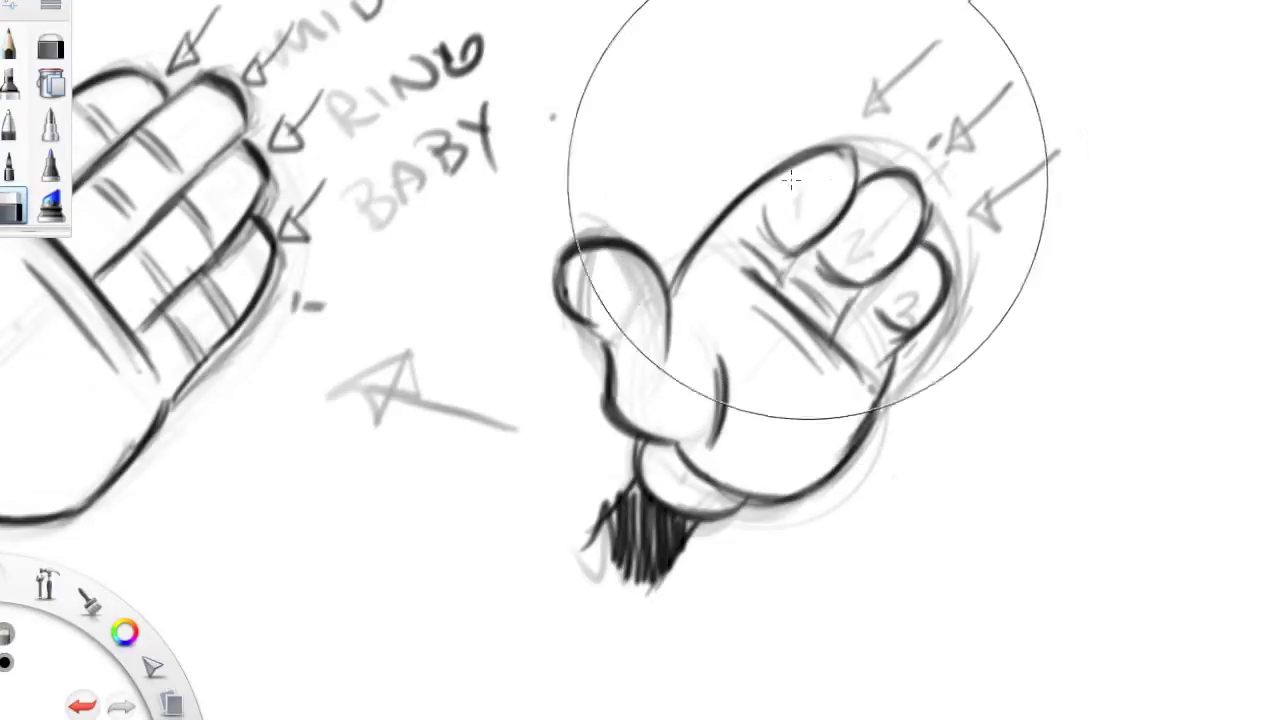
click(10, 5)
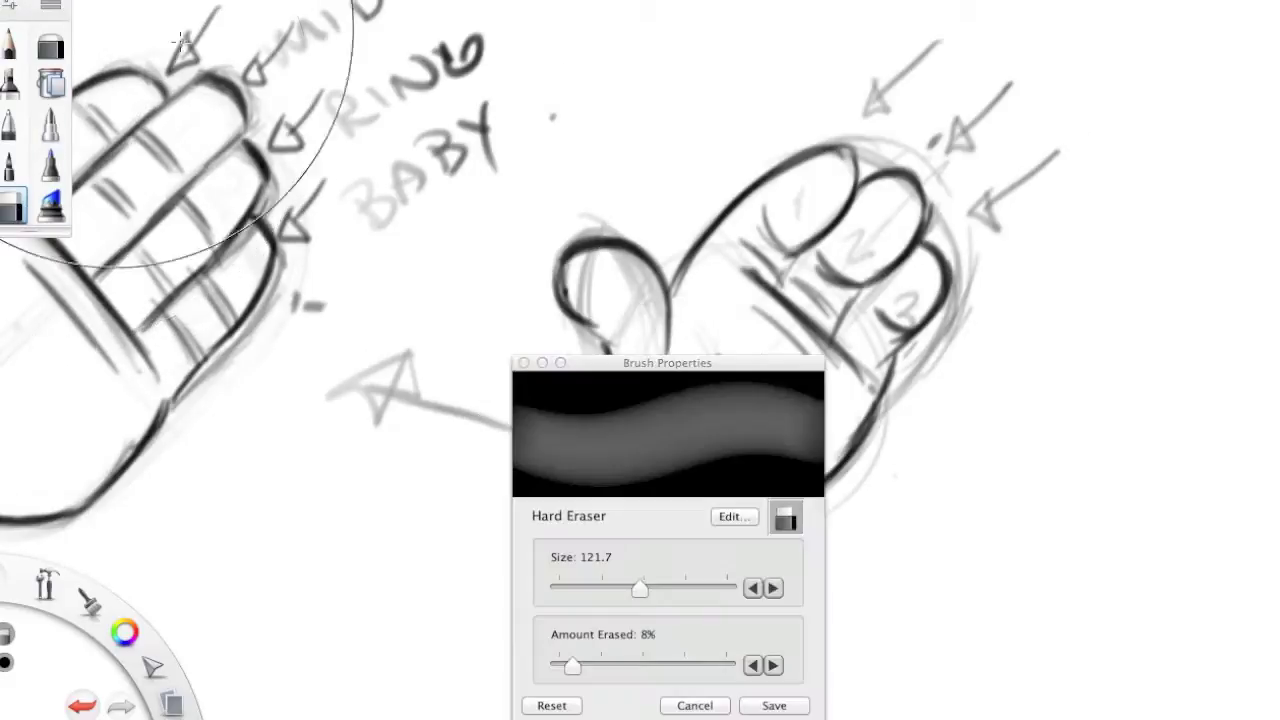
drag(640, 588, 592, 587)
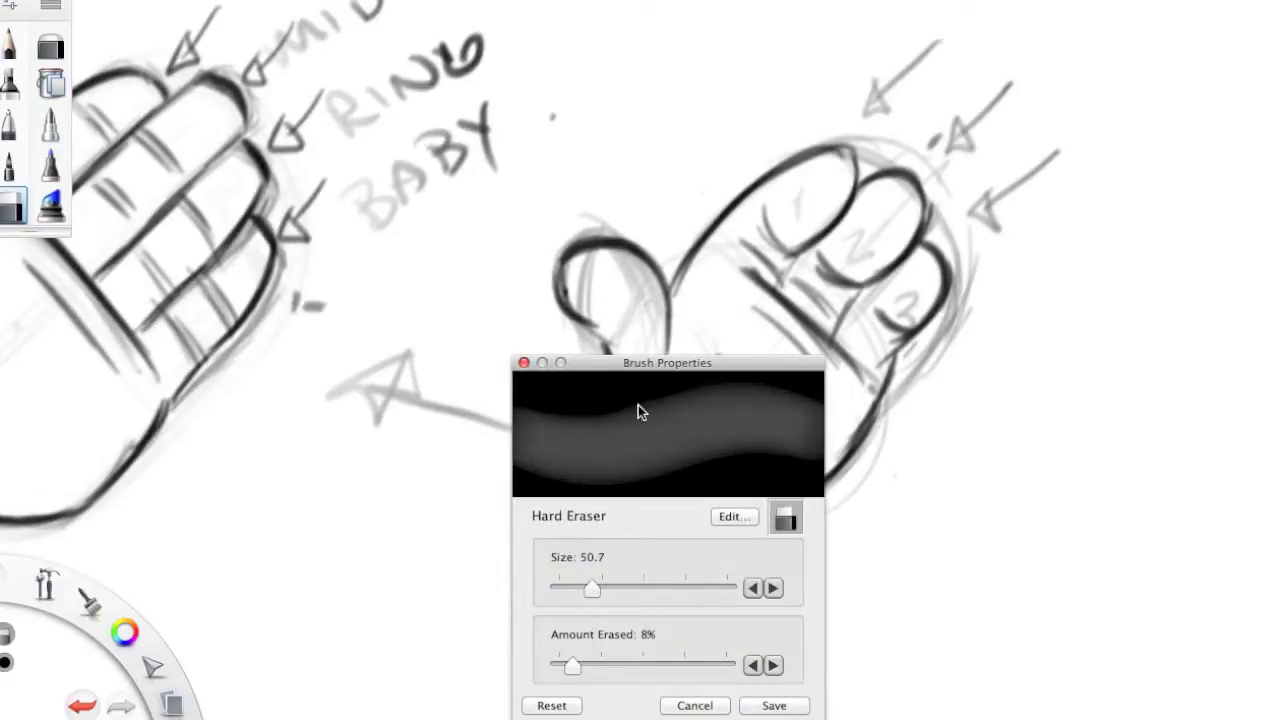
click(651, 588)
drag(599, 664, 589, 665)
drag(651, 588, 577, 588)
Fade the second hand's three finger outlines and numbers, and return to the pencil.
mouse_move(840, 150)
mouse_down()
mouse_move(790, 180)
mouse_move(860, 250)
mouse_move(900, 330)
mouse_move(837, 254)
mouse_move(740, 205)
mouse_move(886, 257)
mouse_move(923, 349)
mouse_move(900, 360)
mouse_up()
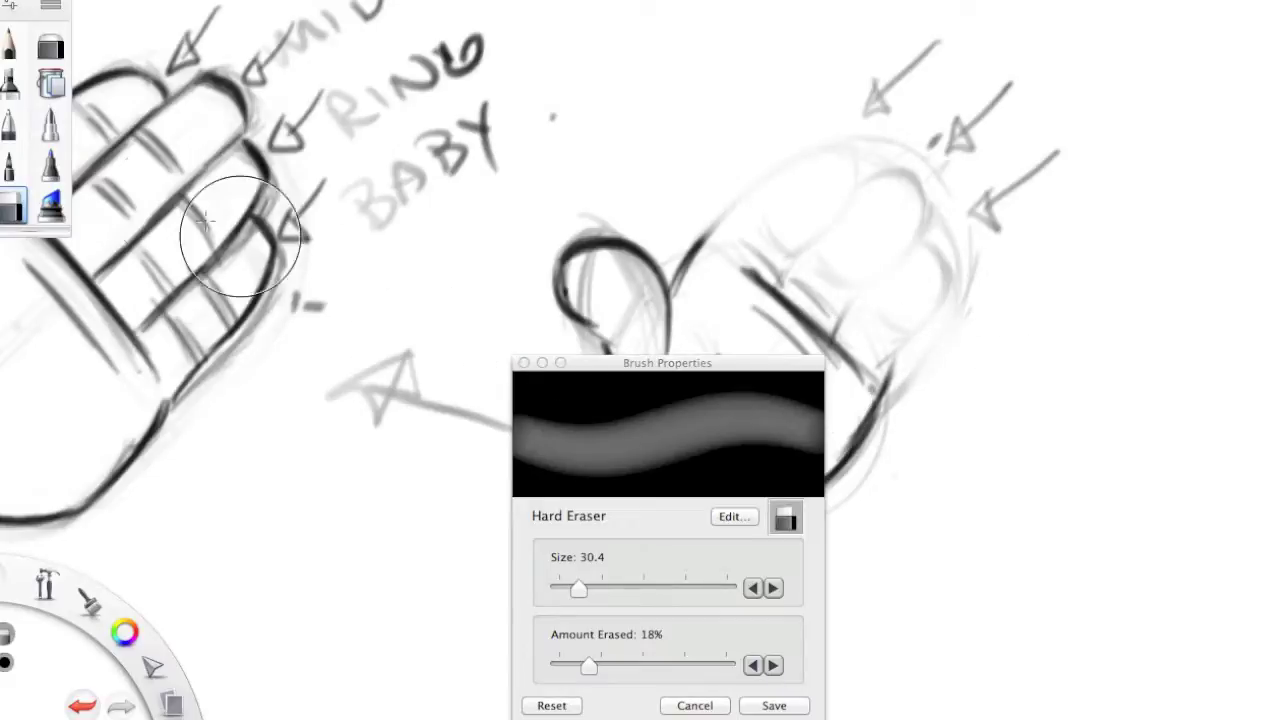
click(10, 42)
click(523, 362)
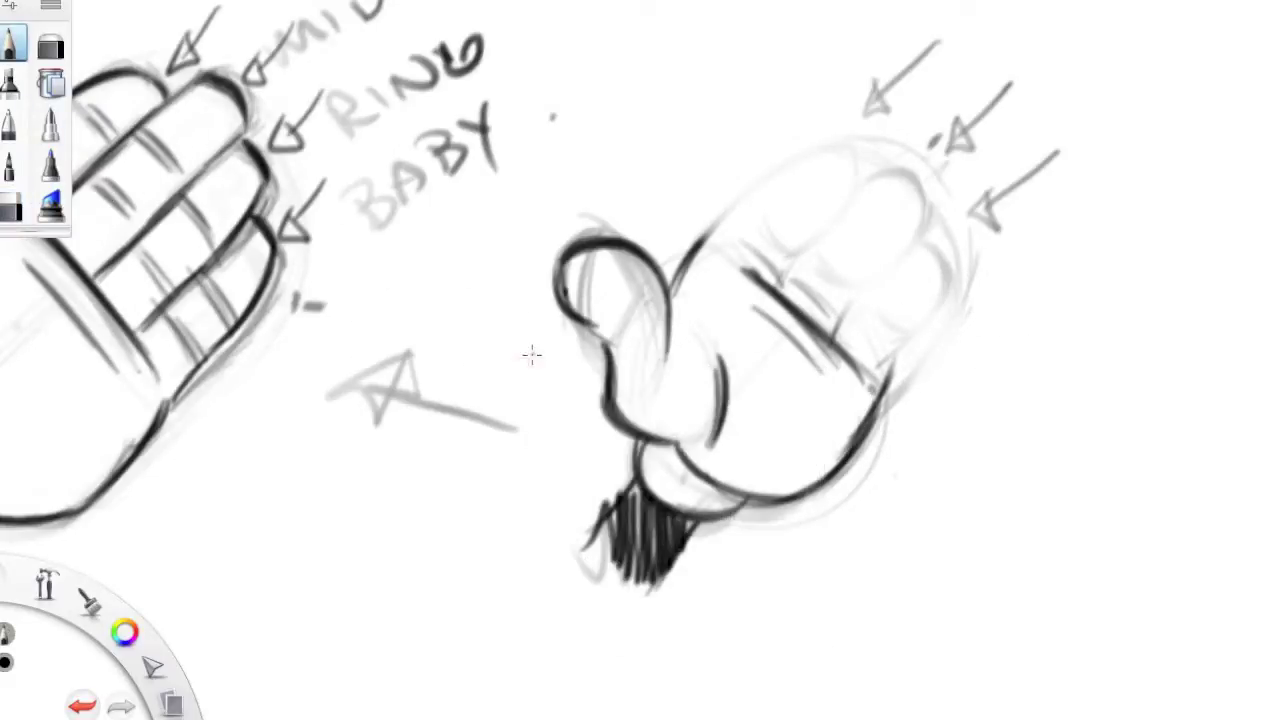
Redraw the second hand's three fingers with straighter dark outlines reaching down to the finger-base line.
drag(672, 290, 764, 184)
drag(690, 258, 790, 168)
drag(710, 236, 838, 153)
mouse_move(734, 214)
mouse_down()
mouse_move(852, 148)
mouse_move(860, 186)
mouse_move(766, 289)
mouse_up()
mouse_move(860, 176)
mouse_down()
mouse_move(924, 196)
mouse_move(915, 250)
mouse_up()
drag(924, 200, 832, 328)
mouse_move(908, 226)
mouse_down()
mouse_move(832, 328)
mouse_move(954, 284)
mouse_move(876, 365)
mouse_up()
drag(950, 256, 872, 380)
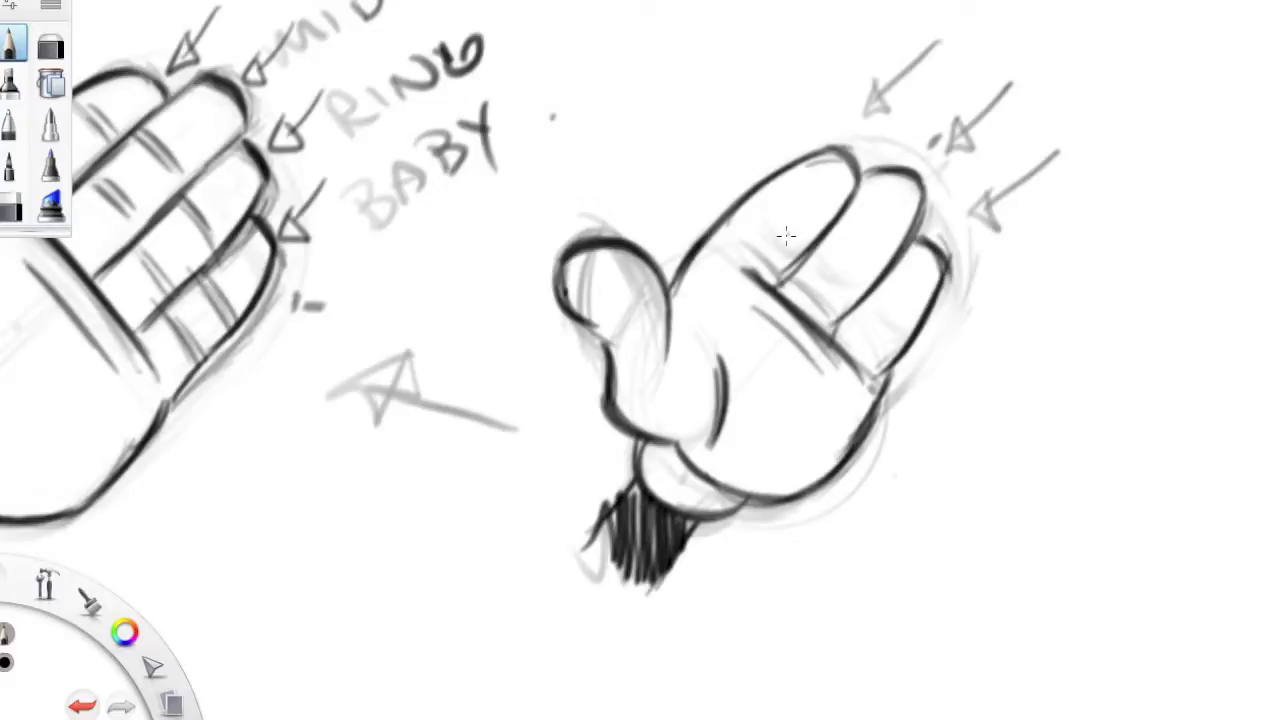
Add short joint creases across the second hand's three redrawn fingers.
drag(746, 232, 800, 268)
drag(796, 206, 854, 304)
mouse_move(830, 228)
mouse_down()
mouse_move(882, 258)
mouse_move(886, 330)
mouse_up()
drag(894, 286, 912, 306)
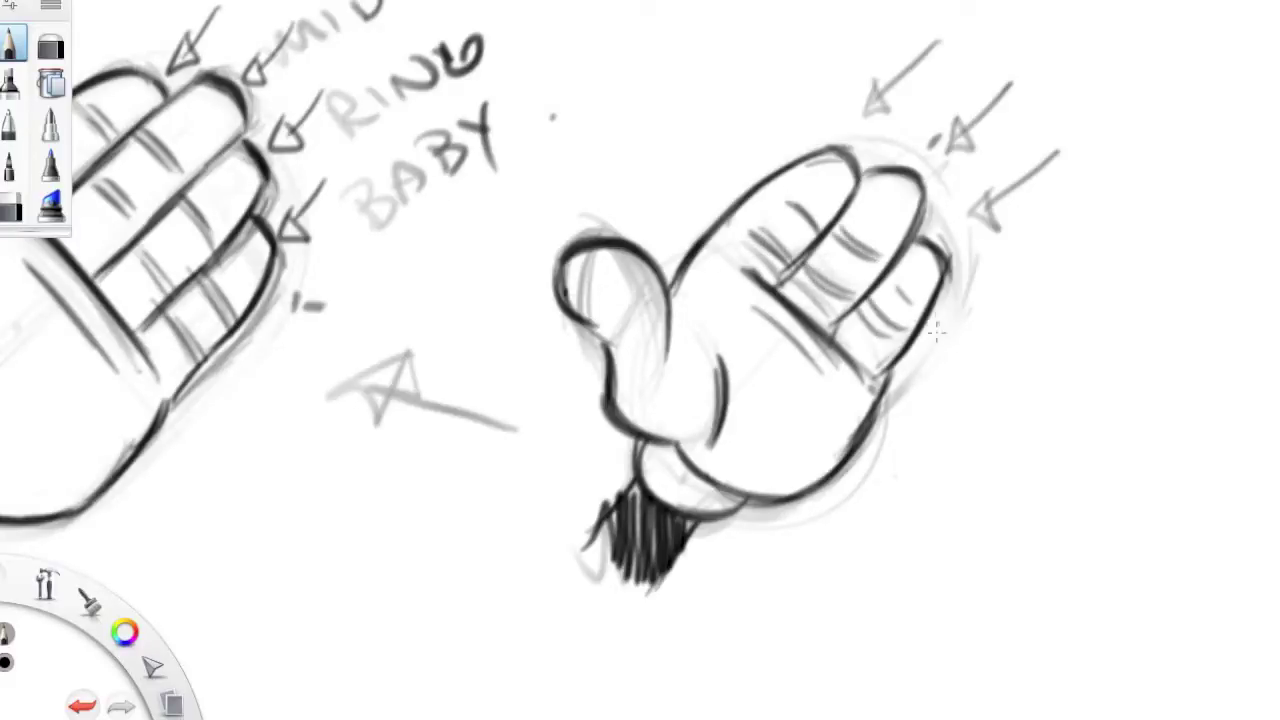
Draw two small arrows on each side of the second hand's fingers pointing at the joint creases.
drag(708, 126, 740, 172)
drag(732, 160, 742, 176)
drag(666, 168, 708, 200)
drag(722, 188, 700, 208)
drag(1006, 371, 957, 311)
mouse_move(957, 312)
mouse_down()
mouse_move(955, 330)
mouse_move(968, 314)
mouse_up()
drag(963, 410, 921, 356)
drag(921, 355, 934, 362)
drag(921, 356, 925, 376)
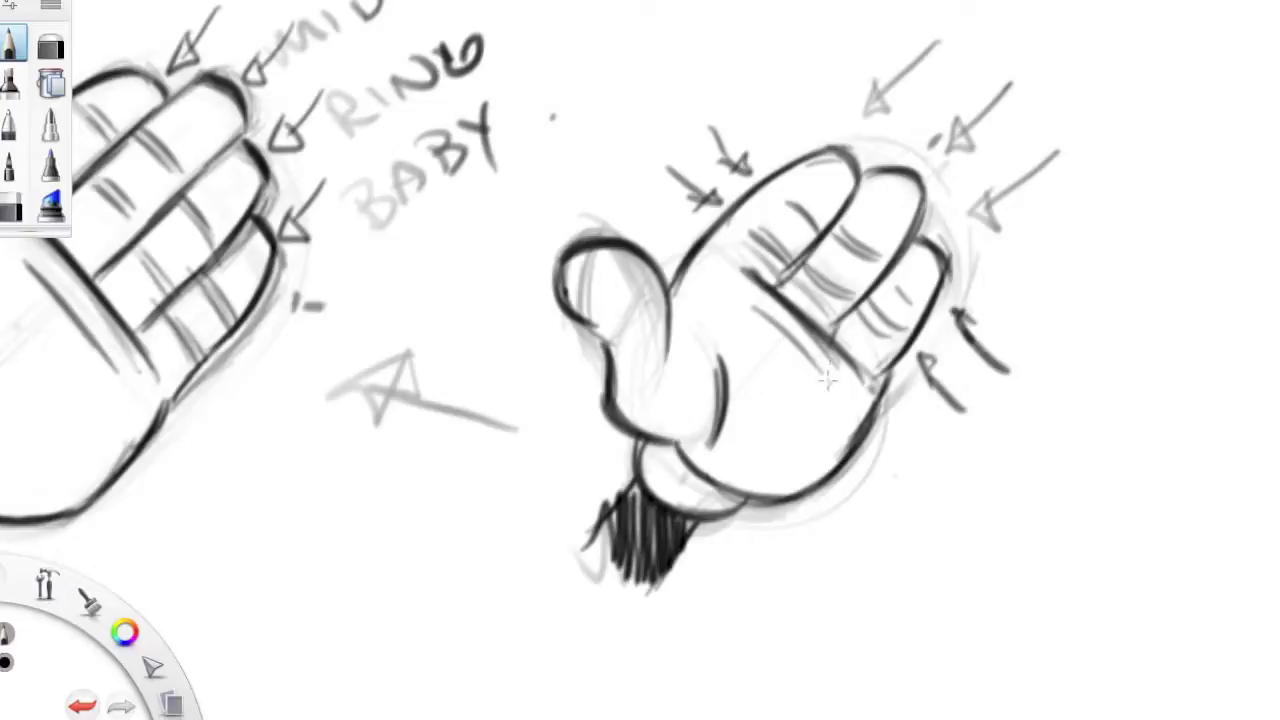
Sketch a loose palm circle for a third hand in the empty space beside the second hand.
key(space)
mouse_move(879, 408)
mouse_down()
mouse_move(783, 428)
mouse_move(489, 374)
mouse_move(848, 395)
mouse_move(423, 420)
mouse_up()
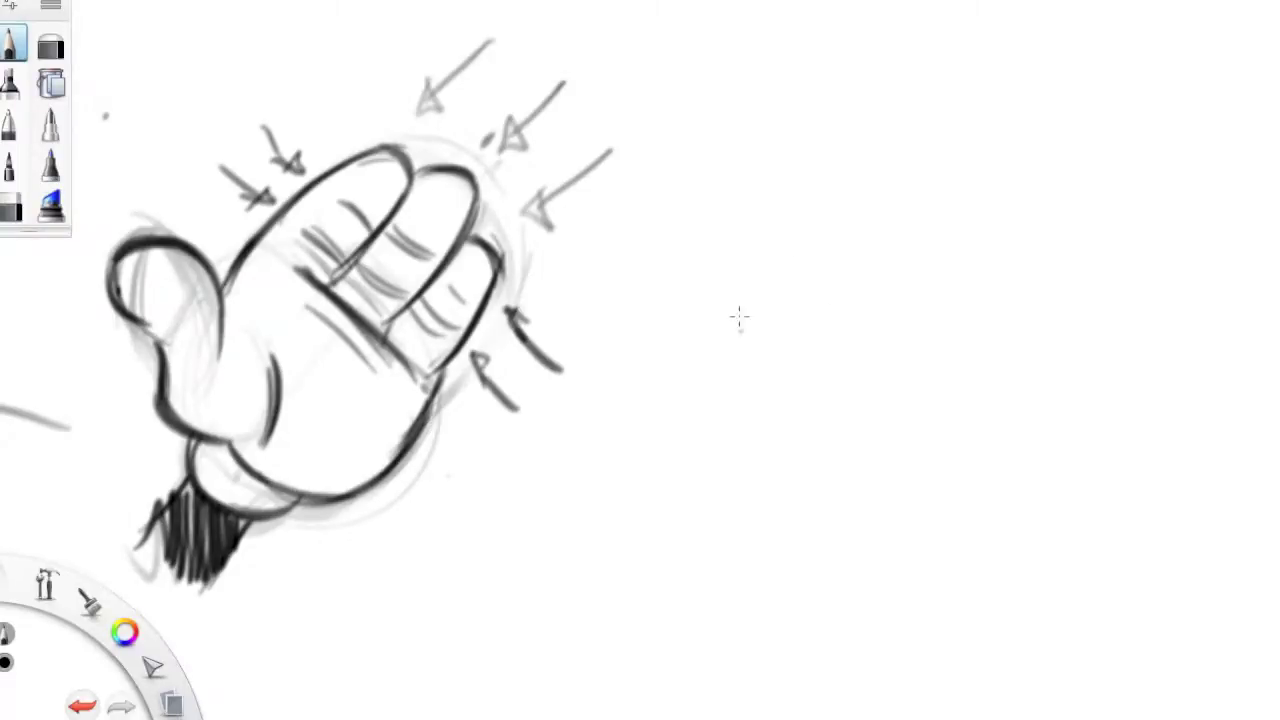
mouse_move(760, 185)
mouse_down()
mouse_move(743, 206)
mouse_move(960, 323)
mouse_move(743, 275)
mouse_up()
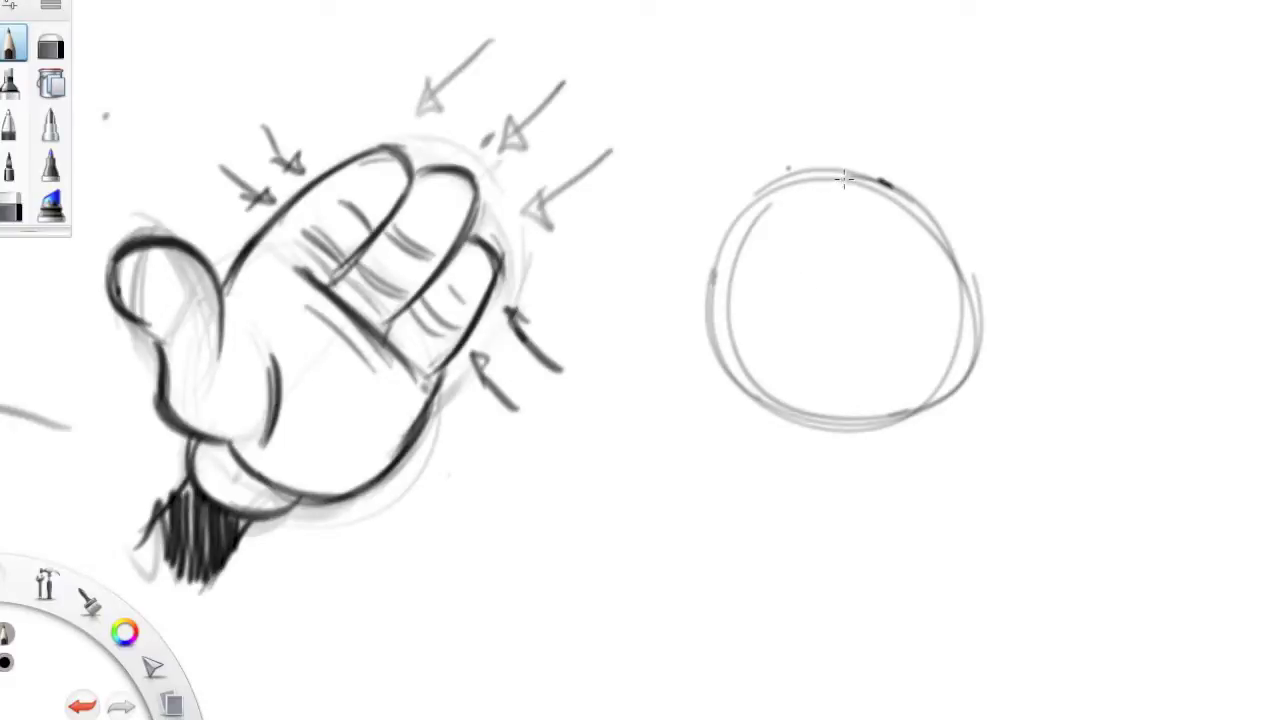
mouse_move(801, 186)
mouse_down()
mouse_move(716, 289)
mouse_move(902, 222)
mouse_up()
mouse_move(952, 264)
mouse_down()
mouse_move(880, 414)
mouse_move(858, 420)
mouse_up()
drag(962, 315, 838, 425)
drag(842, 300, 826, 362)
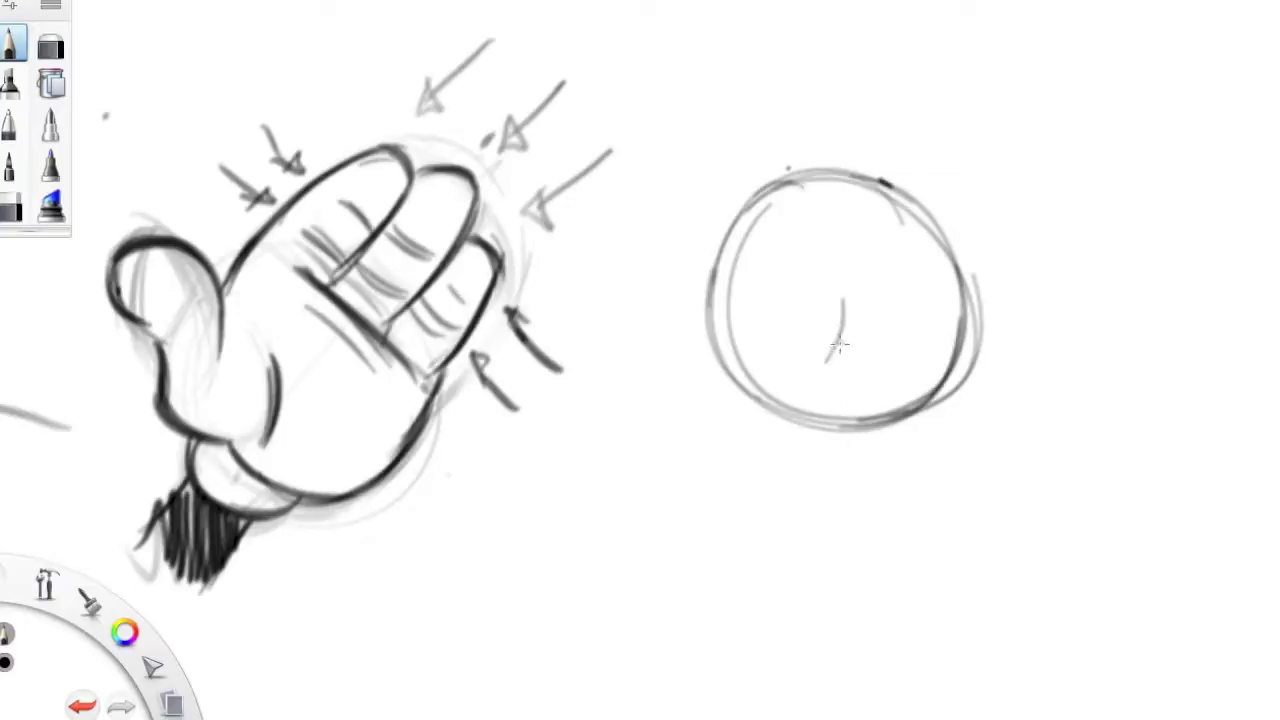
Sketch a large tilted oval overlapping the third hand's palm circle for the folded fingers.
mouse_move(764, 188)
mouse_down()
mouse_move(900, 130)
mouse_move(962, 166)
mouse_up()
drag(836, 136, 990, 214)
mouse_move(926, 148)
mouse_down()
mouse_move(968, 211)
mouse_move(978, 286)
mouse_up()
drag(968, 198, 977, 356)
drag(1010, 263, 945, 375)
mouse_move(834, 168)
mouse_down()
mouse_move(838, 346)
mouse_move(915, 382)
mouse_up()
drag(794, 288, 958, 390)
drag(828, 322, 932, 386)
drag(992, 240, 905, 410)
drag(1025, 270, 945, 395)
drag(1005, 245, 930, 378)
drag(1010, 280, 882, 412)
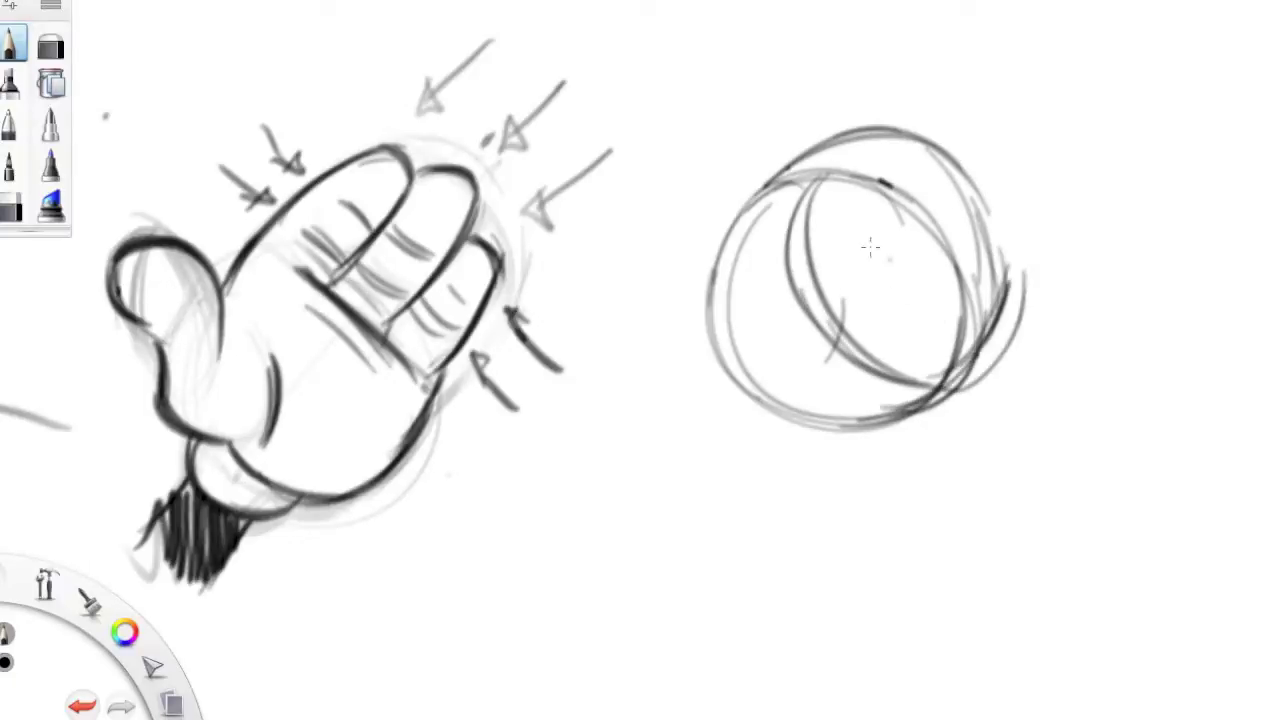
Sketch a smaller tilted thumb oval inside the third hand's palm circle, overlapping the finger shape.
mouse_move(710, 311)
mouse_down()
mouse_move(712, 271)
mouse_move(846, 249)
mouse_up()
drag(768, 250, 852, 258)
drag(790, 218, 800, 330)
mouse_move(830, 225)
mouse_down()
mouse_move(776, 262)
mouse_move(842, 350)
mouse_up()
drag(770, 274, 852, 354)
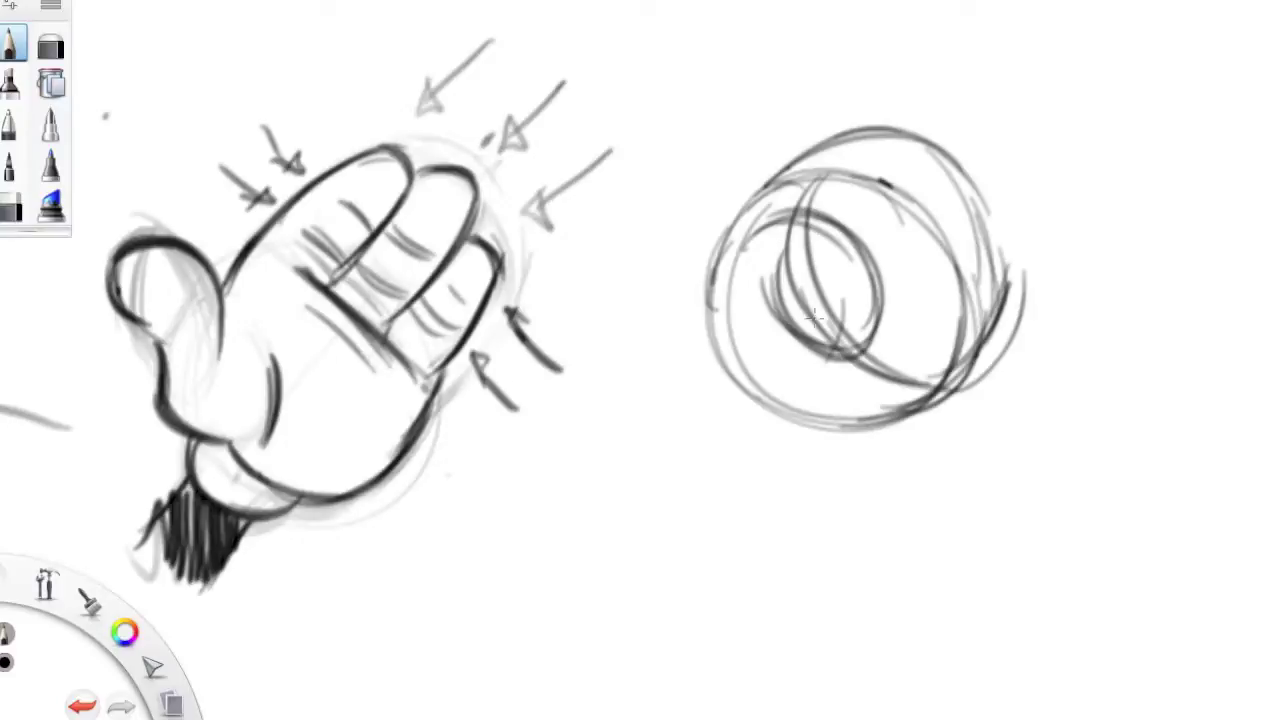
drag(820, 288, 775, 388)
drag(730, 238, 856, 190)
drag(786, 212, 884, 300)
drag(878, 220, 840, 364)
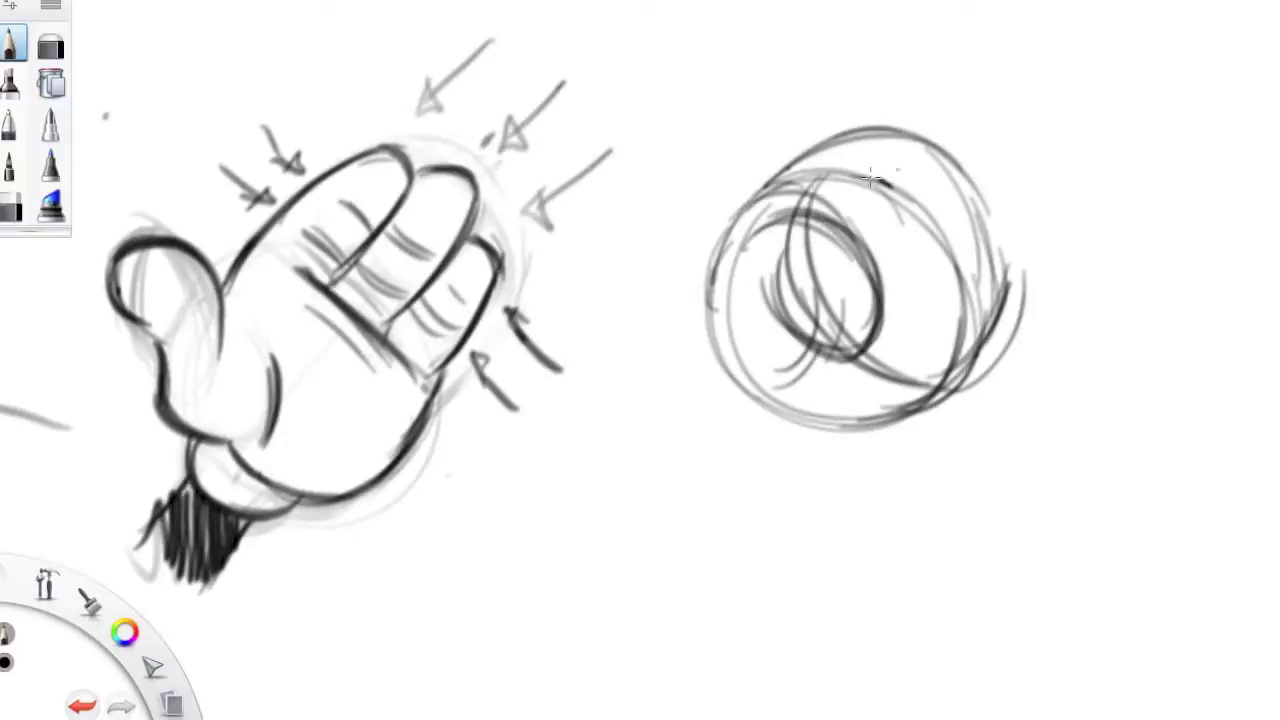
Darken the contour of the third hand's large finger oval with repeated strokes.
drag(752, 232, 958, 160)
drag(830, 148, 990, 240)
drag(896, 135, 985, 345)
drag(835, 262, 958, 382)
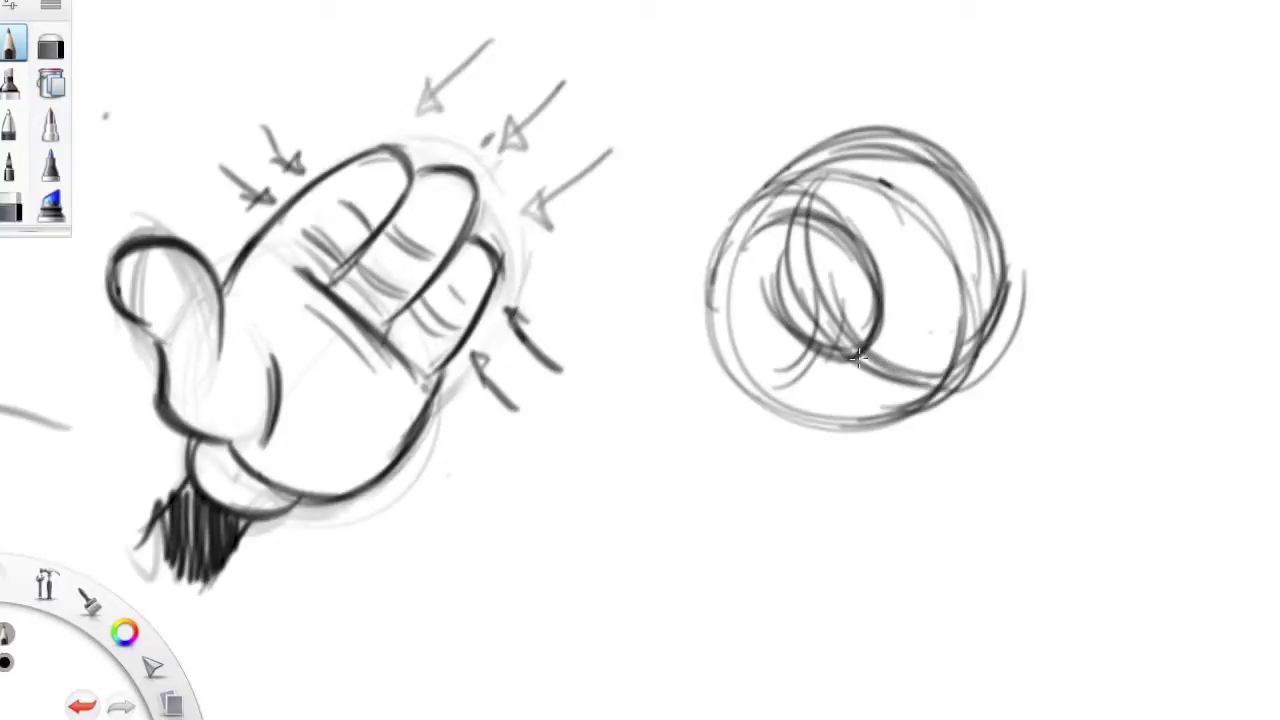
Draw a curved cuff and a hatched arm below the third hand's palm circle.
mouse_move(730, 358)
mouse_down()
mouse_move(775, 446)
mouse_move(840, 438)
mouse_move(708, 538)
mouse_up()
drag(720, 400, 662, 470)
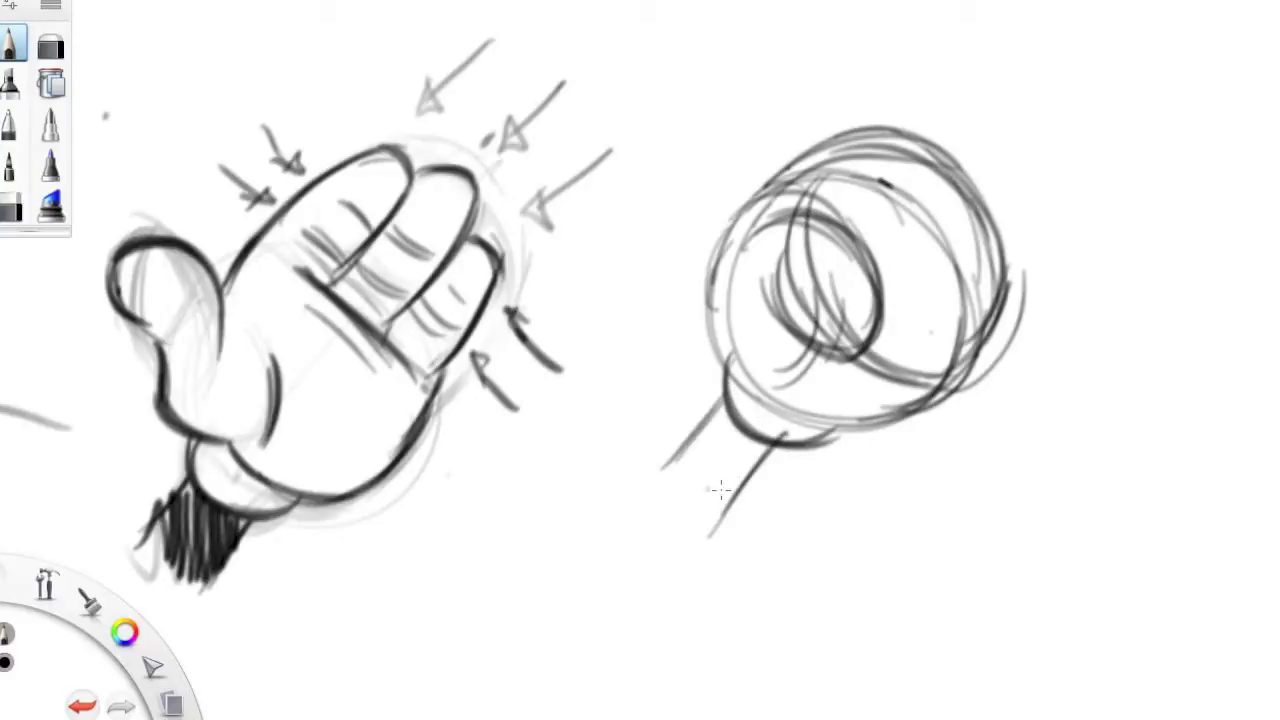
drag(770, 441, 699, 506)
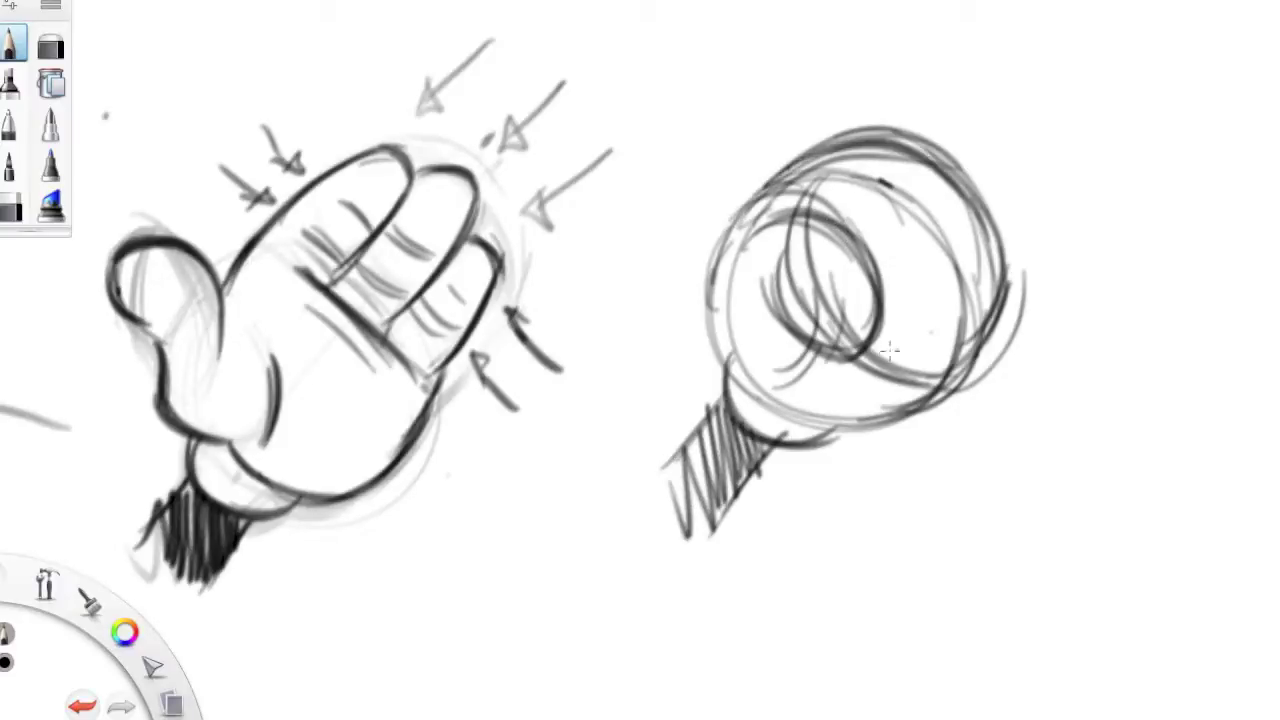
Sketch a small open hand above the third hand with palm, finger shape and thumb oval, adding an arrow from thumb to palm.
mouse_move(700, 60)
mouse_down()
mouse_move(620, 262)
mouse_move(694, 51)
mouse_move(745, 200)
mouse_up()
drag(600, 108, 710, 52)
mouse_move(606, 84)
mouse_down()
mouse_move(742, 14)
mouse_move(746, 182)
mouse_move(794, 96)
mouse_move(738, 150)
mouse_up()
mouse_move(628, 78)
mouse_down()
mouse_move(750, 188)
mouse_move(750, 12)
mouse_up()
mouse_move(648, 44)
mouse_down()
mouse_move(780, 50)
mouse_move(745, 210)
mouse_up()
drag(788, 86, 698, 250)
mouse_move(554, 174)
mouse_down()
mouse_move(580, 130)
mouse_move(560, 140)
mouse_move(600, 98)
mouse_move(634, 118)
mouse_up()
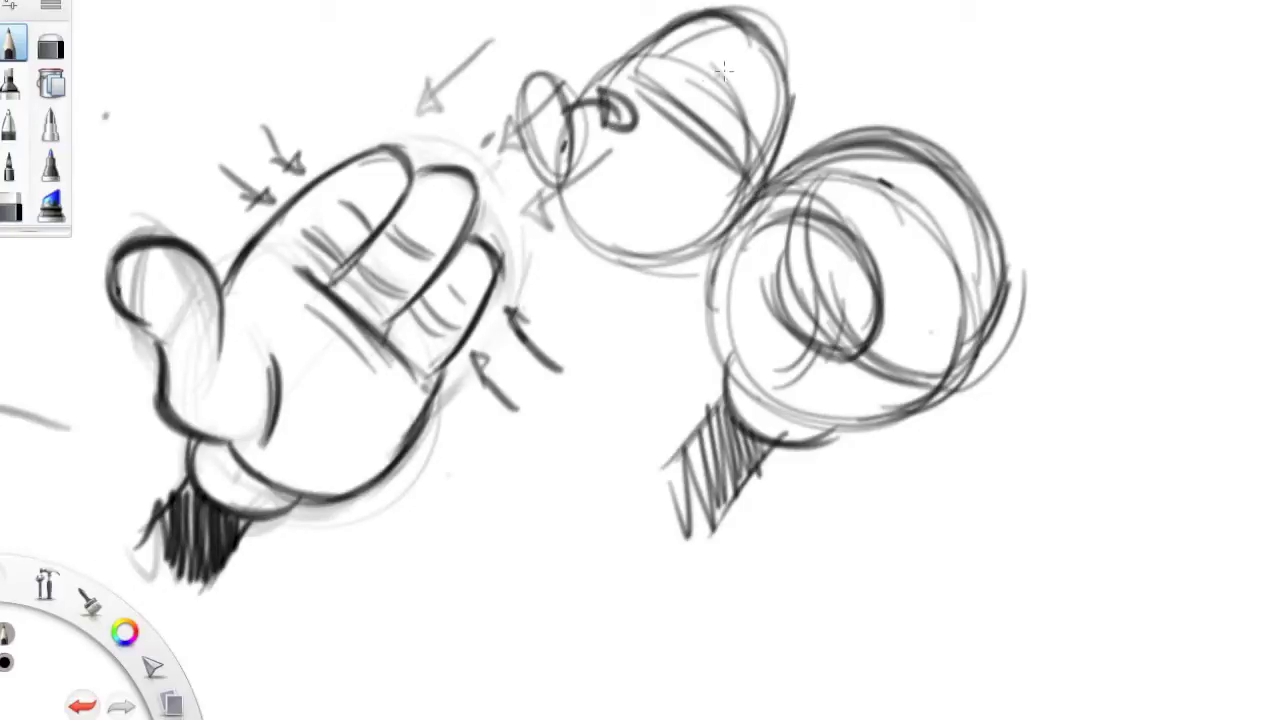
Draw a downward arrow inside the small hand's finger shape and reinforce the third hand's finger and thumb curves.
mouse_move(716, 78)
mouse_down()
mouse_move(710, 56)
mouse_move(688, 138)
mouse_up()
mouse_move(722, 100)
mouse_down()
mouse_move(686, 142)
mouse_move(700, 94)
mouse_up()
mouse_move(724, 248)
mouse_down()
mouse_move(860, 155)
mouse_move(965, 215)
mouse_move(990, 290)
mouse_move(958, 378)
mouse_up()
drag(822, 186, 910, 368)
drag(810, 260, 952, 382)
drag(766, 228, 851, 348)
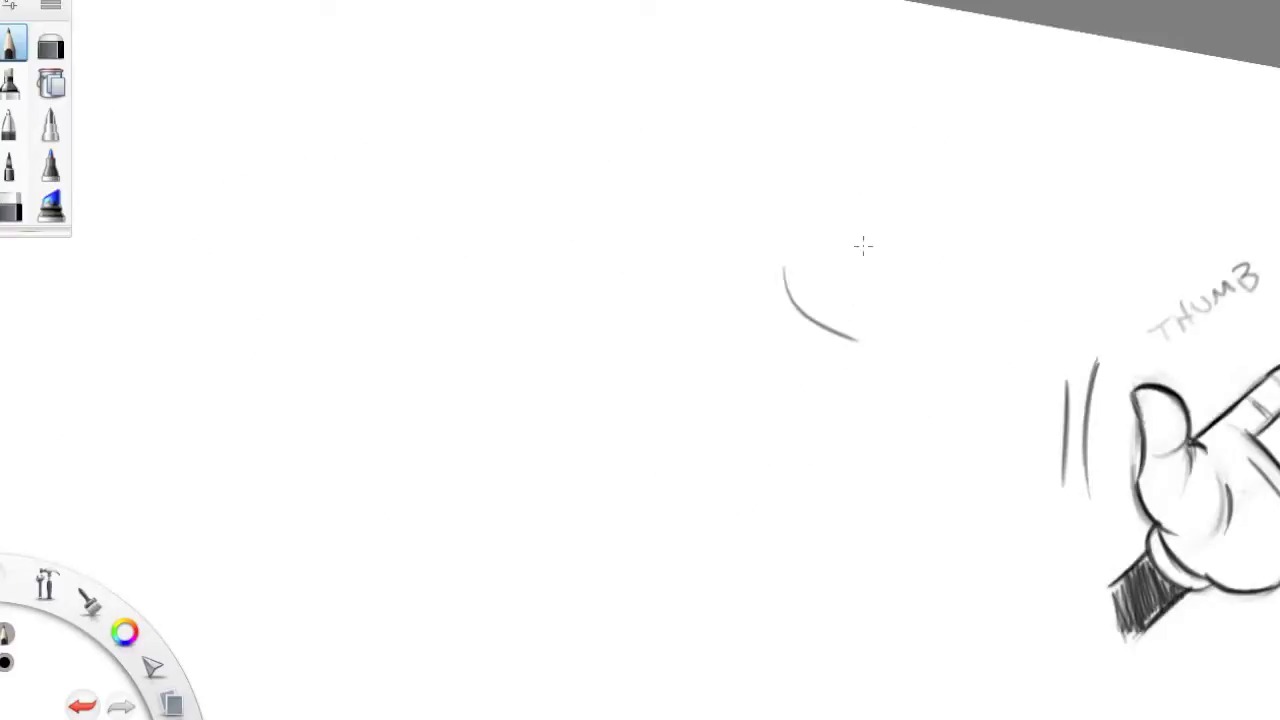
Look back at the earlier thumb-labelled hand and return to the third hand's sketch.
key(space)
drag(998, 449, 457, 292)
key(space)
drag(1069, 408, 431, 354)
key(space)
drag(790, 319, 838, 257)
key(space)
drag(761, 257, 787, 337)
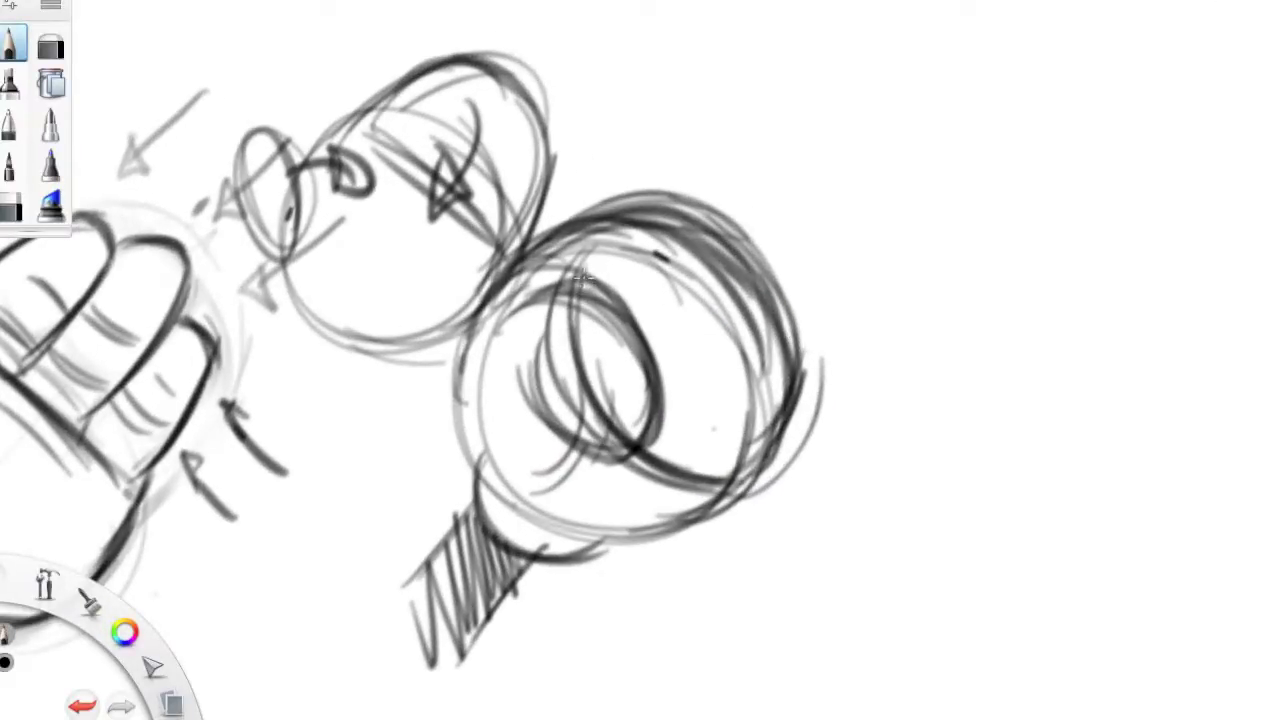
Divide the third hand's large finger oval into three curled fingers with curved strokes.
mouse_move(678, 224)
mouse_down()
mouse_move(670, 352)
mouse_move(620, 368)
mouse_up()
mouse_move(686, 226)
mouse_down()
mouse_move(672, 334)
mouse_move(620, 368)
mouse_up()
mouse_move(742, 298)
mouse_down()
mouse_move(712, 414)
mouse_move(668, 434)
mouse_up()
mouse_move(756, 356)
mouse_down()
mouse_move(640, 410)
mouse_move(734, 414)
mouse_move(806, 380)
mouse_move(782, 432)
mouse_up()
drag(756, 340, 756, 476)
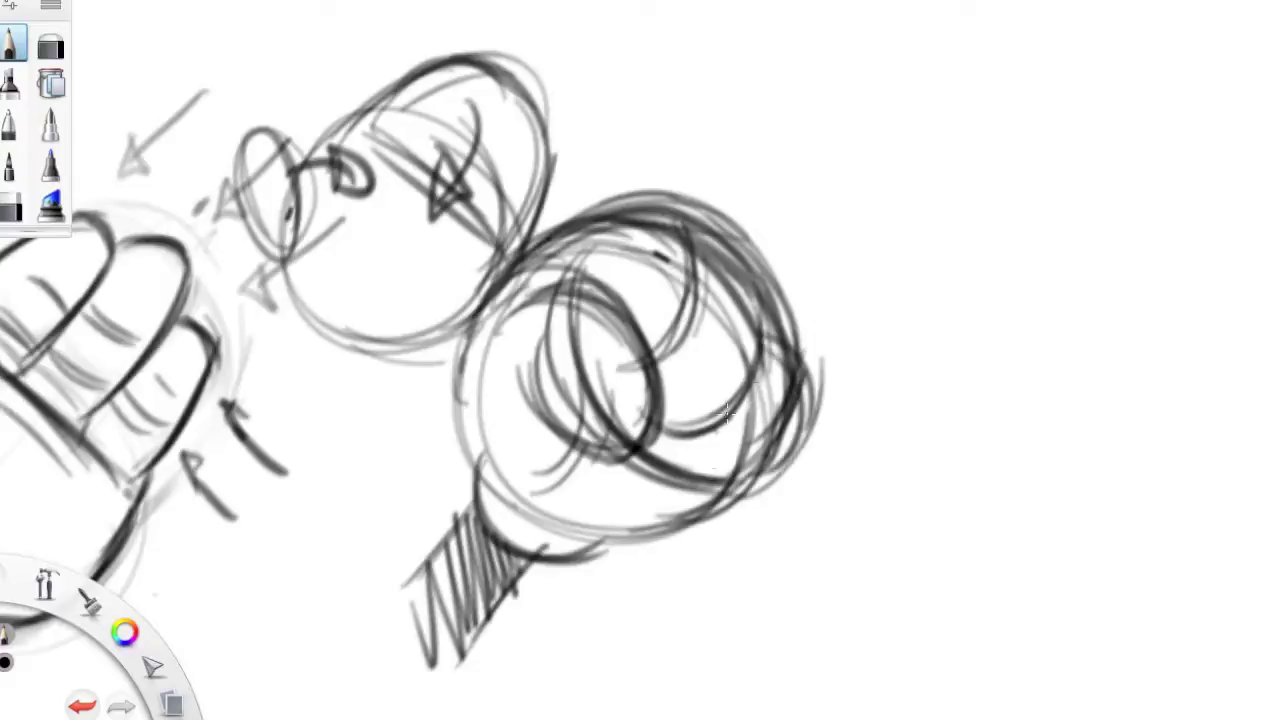
drag(806, 390, 688, 492)
drag(668, 424, 740, 500)
mouse_move(670, 436)
mouse_down()
mouse_move(722, 506)
mouse_move(764, 498)
mouse_up()
mouse_move(700, 266)
mouse_down()
mouse_move(760, 300)
mouse_move(696, 404)
mouse_up()
drag(757, 328, 630, 384)
Strengthen the folded thumb, its base crease and the palm's outer contour on the third hand.
drag(484, 332, 648, 212)
mouse_move(532, 260)
mouse_down()
mouse_move(592, 224)
mouse_move(642, 294)
mouse_up()
mouse_move(560, 250)
mouse_down()
mouse_move(686, 236)
mouse_move(640, 358)
mouse_up()
drag(576, 298, 598, 236)
mouse_move(512, 322)
mouse_down()
mouse_move(540, 298)
mouse_move(636, 356)
mouse_up()
mouse_move(574, 292)
mouse_down()
mouse_move(646, 432)
mouse_move(568, 440)
mouse_up()
mouse_move(543, 332)
mouse_down()
mouse_move(618, 450)
mouse_move(566, 480)
mouse_up()
mouse_move(478, 322)
mouse_down()
mouse_move(462, 420)
mouse_move(650, 542)
mouse_move(690, 527)
mouse_up()
drag(602, 540, 716, 510)
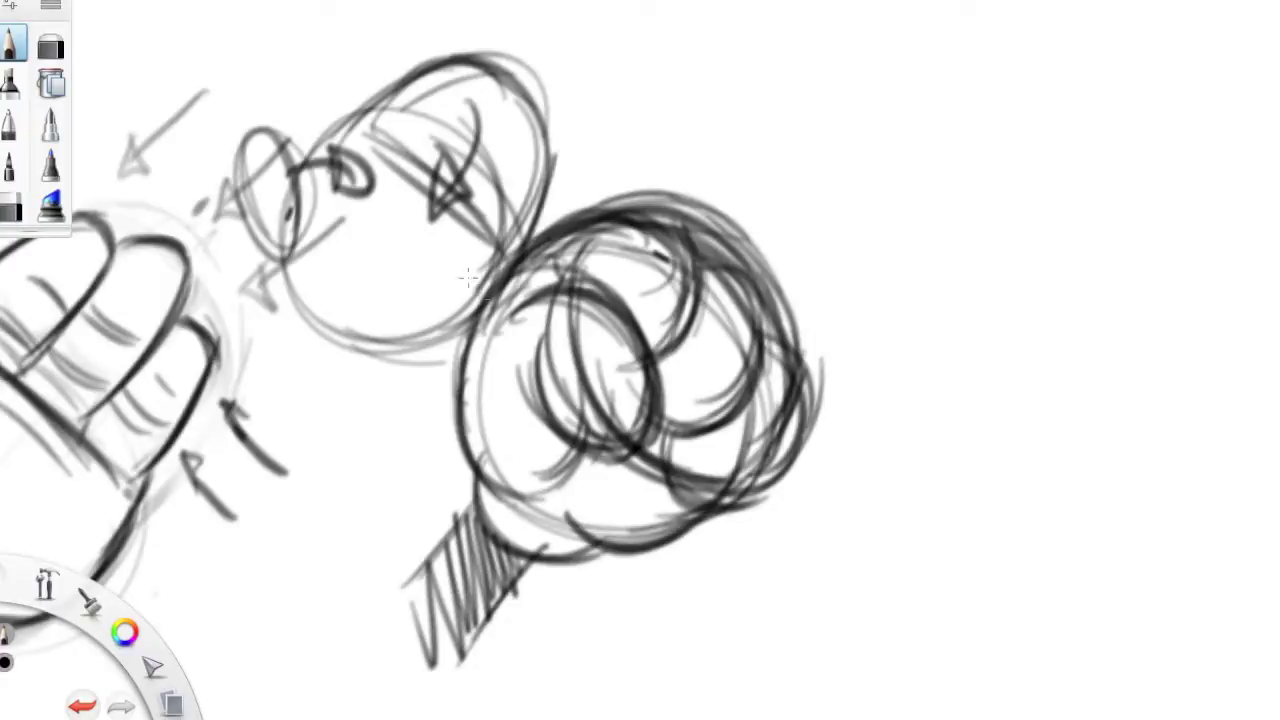
Fade the third hand's rough construction lines with the soft eraser and return to the pencil.
click(50, 45)
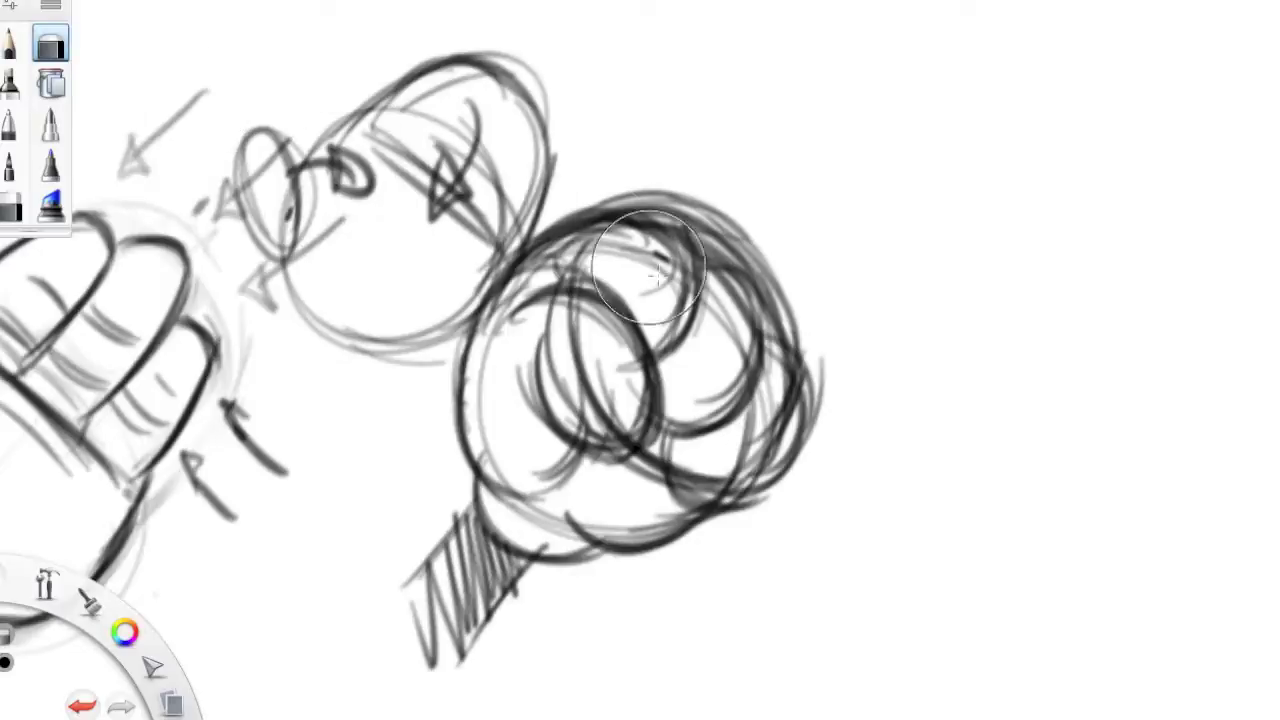
mouse_move(587, 233)
mouse_down()
mouse_move(630, 214)
mouse_move(527, 256)
mouse_move(480, 313)
mouse_move(500, 326)
mouse_move(615, 211)
mouse_move(708, 249)
mouse_move(619, 357)
mouse_move(614, 263)
mouse_move(512, 404)
mouse_move(634, 347)
mouse_move(614, 430)
mouse_move(671, 420)
mouse_move(722, 451)
mouse_move(660, 563)
mouse_move(681, 503)
mouse_move(514, 590)
mouse_move(534, 506)
mouse_move(429, 441)
mouse_move(489, 344)
mouse_move(414, 645)
mouse_move(588, 591)
mouse_move(710, 498)
mouse_move(690, 397)
mouse_move(648, 330)
mouse_move(668, 202)
mouse_move(473, 316)
mouse_move(480, 380)
mouse_up()
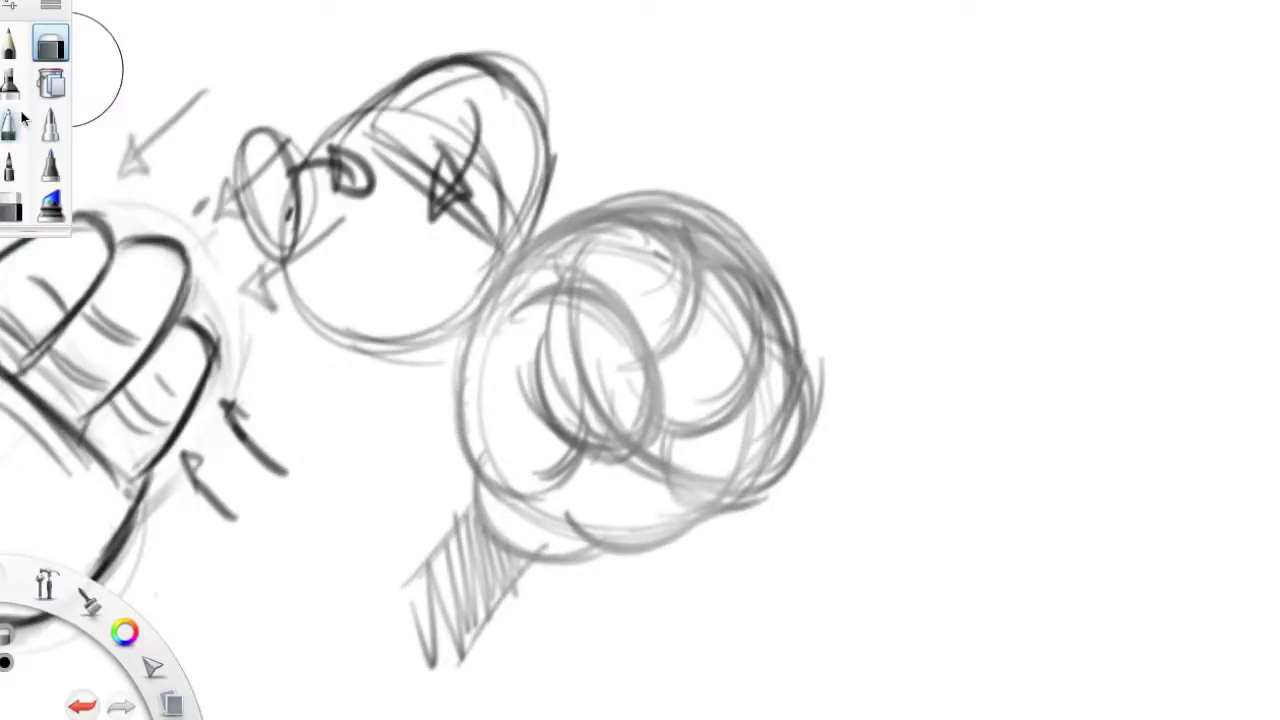
click(10, 47)
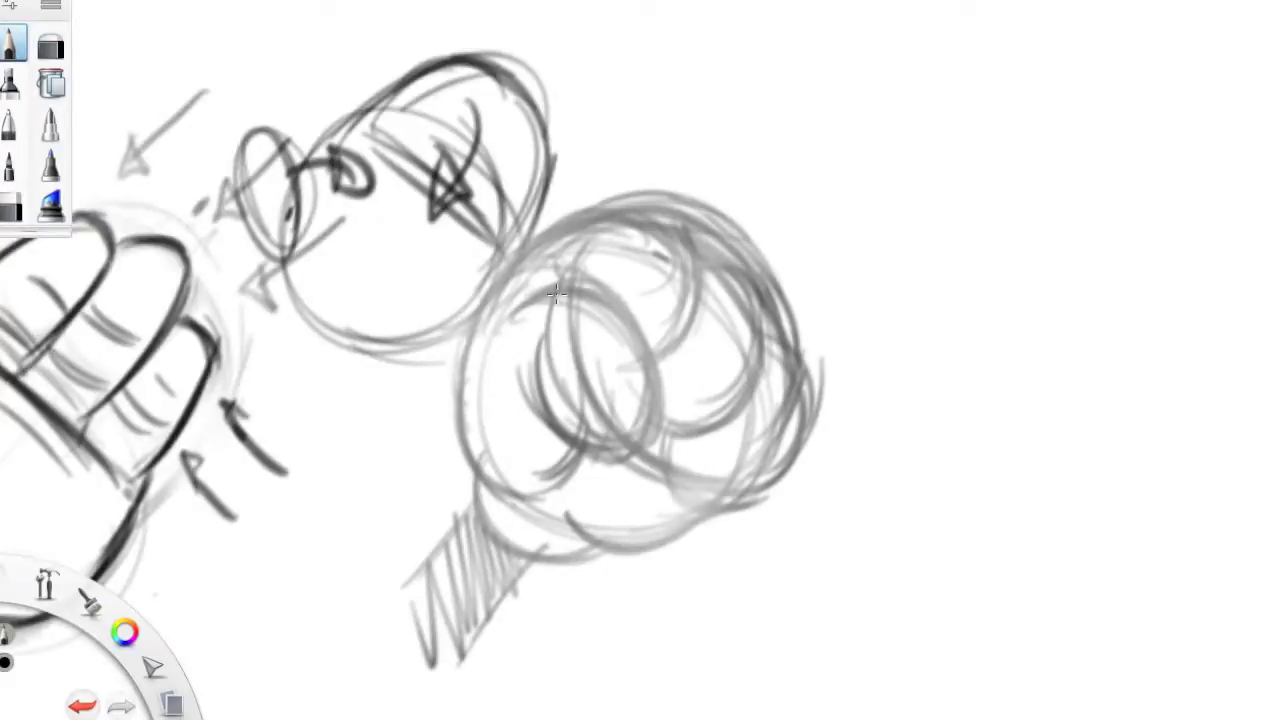
Outline the folded thumb in dark pencil, adding creases at its base and a small oval at its tip.
mouse_move(576, 291)
mouse_down()
mouse_move(515, 305)
mouse_move(620, 298)
mouse_move(650, 330)
mouse_move(638, 431)
mouse_up()
drag(637, 322, 648, 446)
mouse_move(546, 338)
mouse_down()
mouse_move(538, 379)
mouse_move(548, 334)
mouse_move(582, 450)
mouse_up()
mouse_move(553, 334)
mouse_down()
mouse_move(624, 452)
mouse_move(656, 440)
mouse_move(666, 418)
mouse_up()
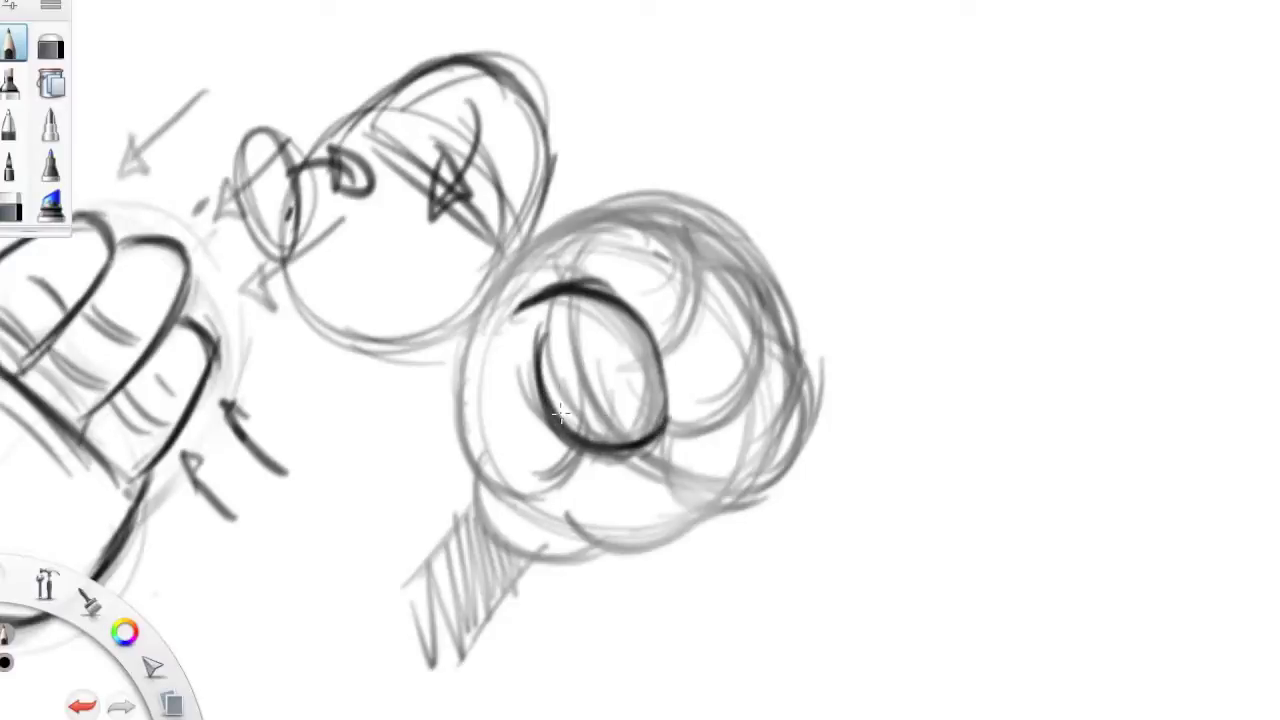
mouse_move(586, 436)
mouse_down()
mouse_move(551, 442)
mouse_move(528, 492)
mouse_up()
mouse_move(502, 366)
mouse_down()
mouse_move(566, 412)
mouse_move(540, 404)
mouse_up()
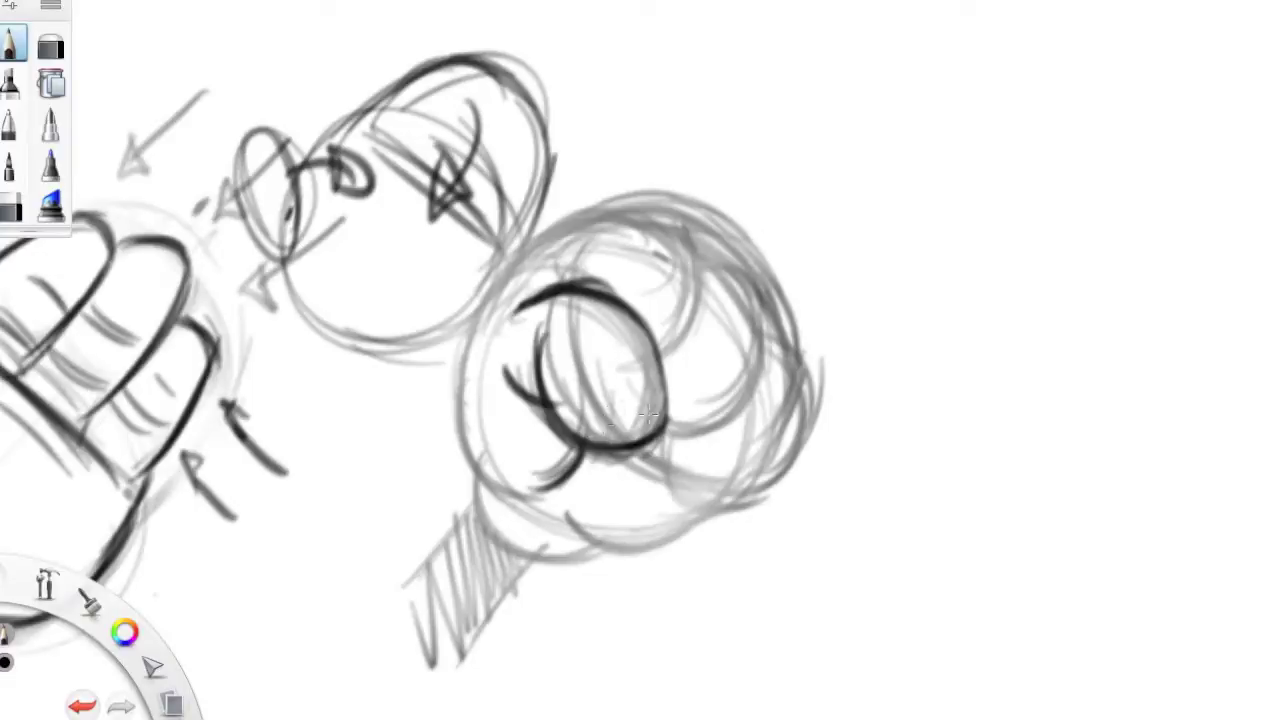
drag(609, 409, 653, 387)
Outline the fist's outer edge and its three folded fingers in dark pencil, with short crease lines and shading.
mouse_move(486, 479)
mouse_down()
mouse_move(467, 422)
mouse_move(467, 460)
mouse_move(484, 305)
mouse_move(467, 445)
mouse_move(502, 290)
mouse_move(459, 402)
mouse_move(525, 253)
mouse_move(520, 292)
mouse_move(589, 222)
mouse_move(492, 322)
mouse_move(674, 243)
mouse_move(647, 338)
mouse_move(693, 285)
mouse_move(679, 243)
mouse_up()
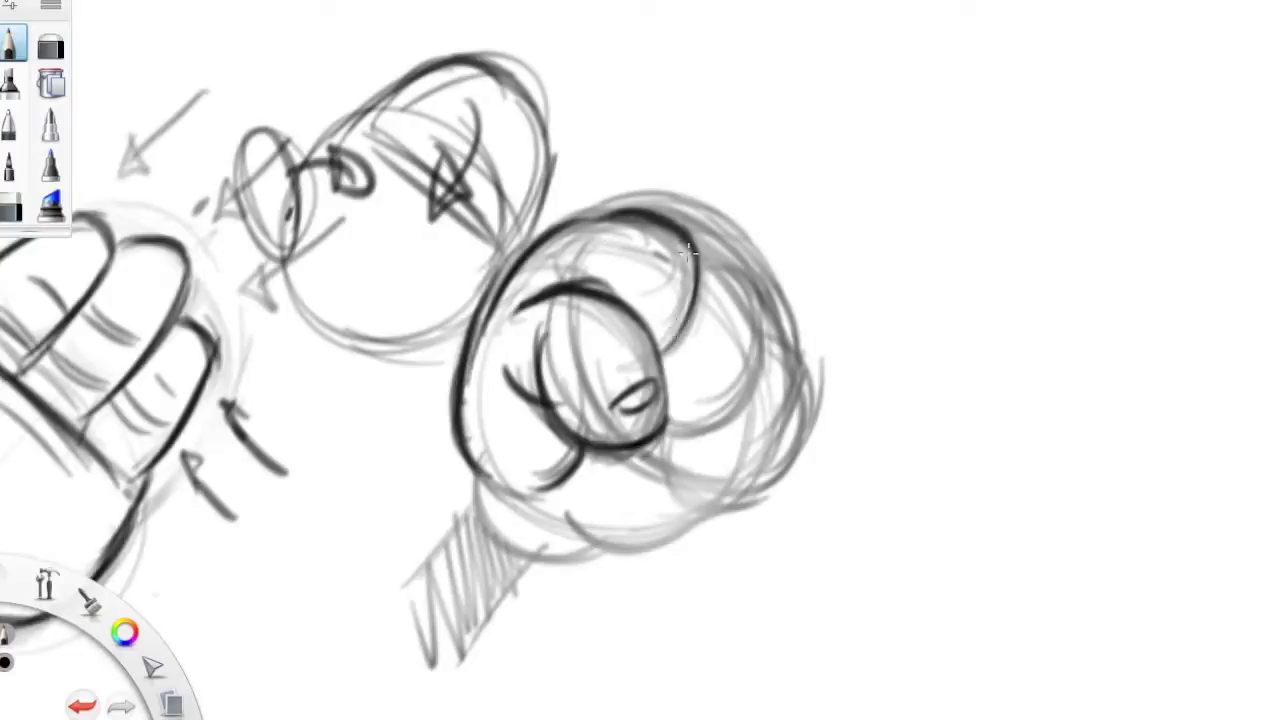
mouse_move(564, 262)
mouse_down()
mouse_move(594, 220)
mouse_move(537, 254)
mouse_move(649, 235)
mouse_move(586, 234)
mouse_move(572, 270)
mouse_move(636, 249)
mouse_move(688, 285)
mouse_move(722, 272)
mouse_move(751, 284)
mouse_move(701, 259)
mouse_move(724, 366)
mouse_move(751, 292)
mouse_move(692, 429)
mouse_move(745, 391)
mouse_move(640, 404)
mouse_move(742, 400)
mouse_up()
mouse_move(769, 338)
mouse_down()
mouse_move(805, 395)
mouse_move(815, 450)
mouse_up()
mouse_move(679, 417)
mouse_down()
mouse_move(690, 482)
mouse_move(765, 498)
mouse_up()
mouse_move(797, 356)
mouse_down()
mouse_move(810, 455)
mouse_move(722, 495)
mouse_up()
mouse_move(685, 451)
mouse_down()
mouse_move(690, 472)
mouse_move(686, 449)
mouse_move(692, 470)
mouse_move(740, 476)
mouse_up()
drag(681, 354, 710, 396)
mouse_move(627, 305)
mouse_down()
mouse_move(684, 335)
mouse_move(668, 350)
mouse_move(684, 378)
mouse_move(669, 356)
mouse_move(666, 420)
mouse_move(683, 383)
mouse_move(680, 441)
mouse_move(699, 432)
mouse_move(707, 467)
mouse_move(736, 494)
mouse_up()
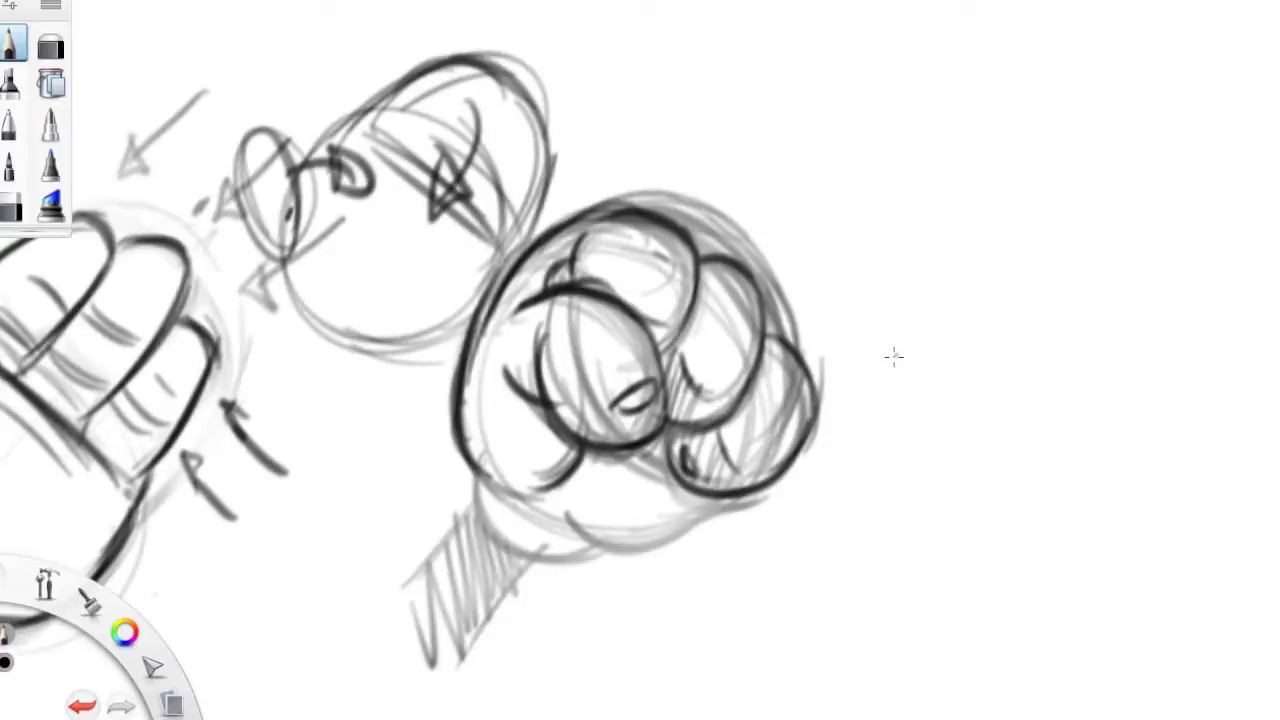
Darken the fist's lower palm contour, draw the curved cuff and fill the arm with dense hatching.
mouse_move(703, 514)
mouse_down()
mouse_move(666, 541)
mouse_move(705, 494)
mouse_move(571, 532)
mouse_move(556, 510)
mouse_move(668, 535)
mouse_up()
mouse_move(467, 480)
mouse_down()
mouse_move(521, 542)
mouse_move(468, 498)
mouse_move(498, 478)
mouse_move(580, 560)
mouse_up()
mouse_move(468, 512)
mouse_down()
mouse_move(605, 535)
mouse_move(464, 487)
mouse_move(500, 485)
mouse_move(582, 525)
mouse_up()
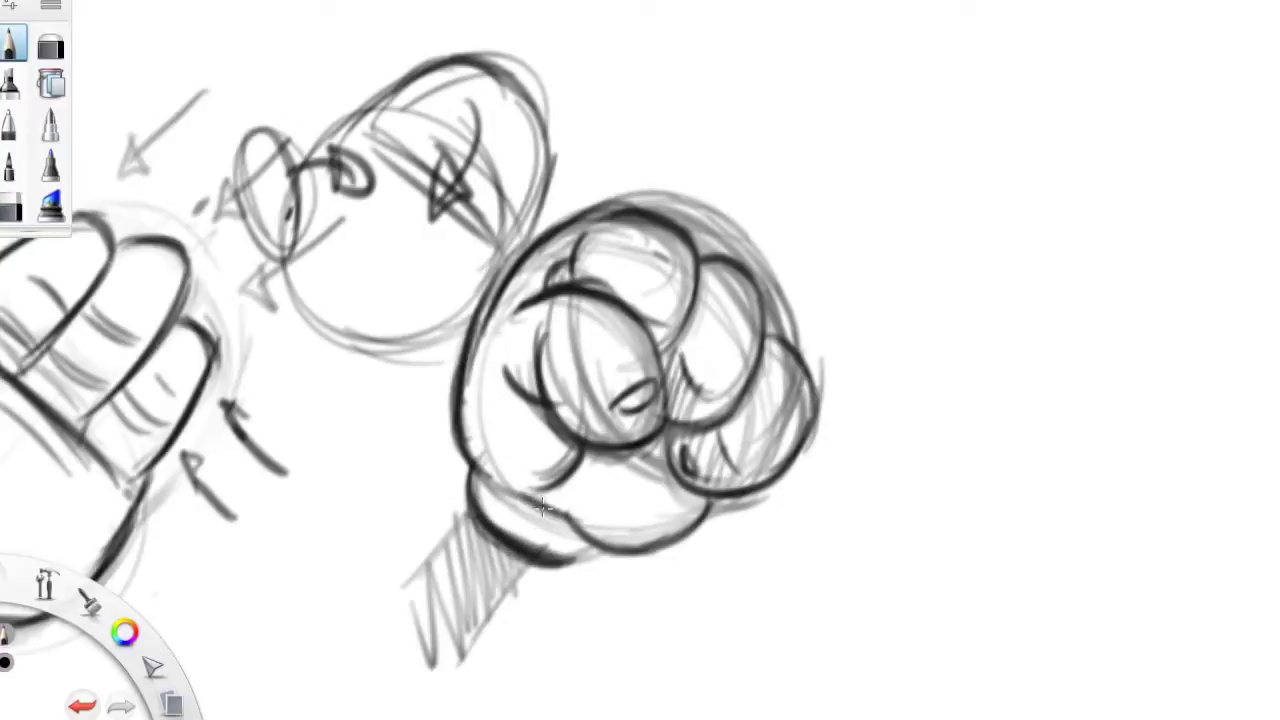
drag(478, 517, 396, 601)
drag(530, 577, 495, 645)
mouse_move(536, 548)
mouse_down()
mouse_move(511, 601)
mouse_move(517, 552)
mouse_move(507, 599)
mouse_move(484, 578)
mouse_up()
mouse_move(492, 535)
mouse_down()
mouse_move(458, 645)
mouse_move(405, 655)
mouse_up()
drag(408, 595, 395, 675)
mouse_move(484, 695)
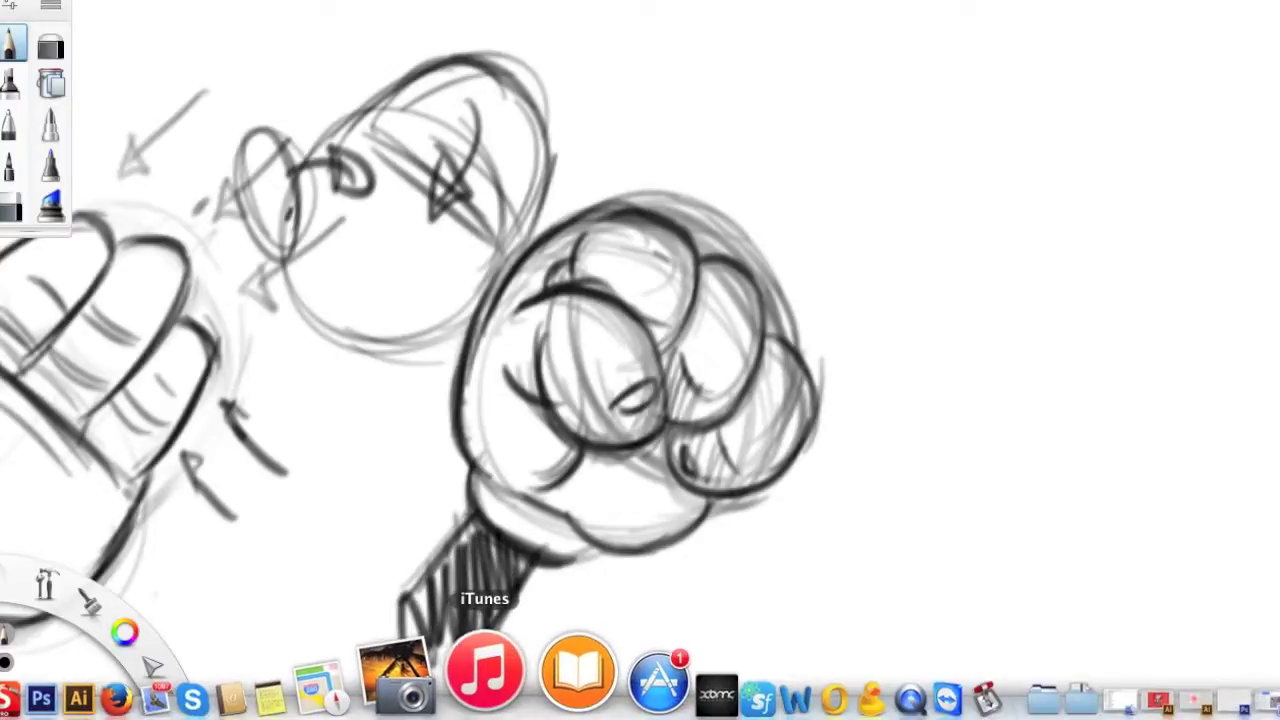
Draw an arrow beside the fist pointing at its folded fingers.
drag(568, 228, 640, 233)
mouse_move(520, 480)
mouse_down()
mouse_move(791, 320)
mouse_move(845, 324)
mouse_move(689, 444)
mouse_move(850, 343)
mouse_move(909, 357)
mouse_move(606, 407)
mouse_up()
key(space)
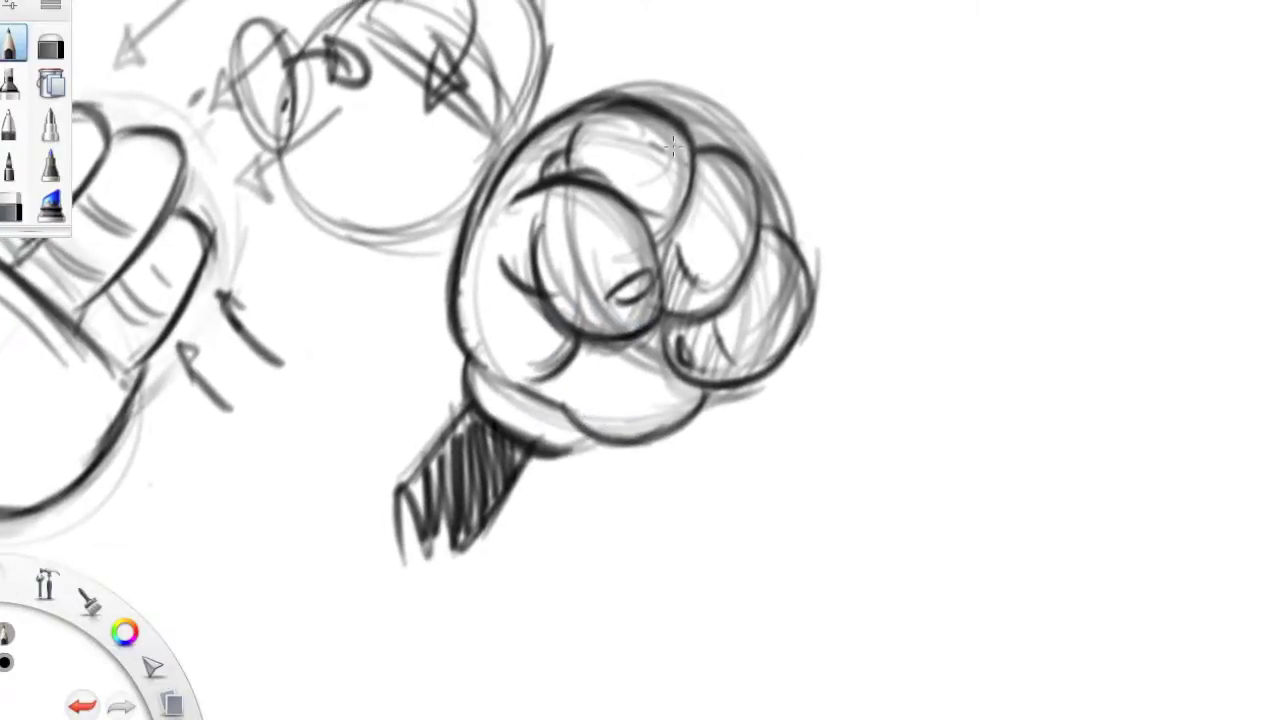
mouse_move(912, 165)
mouse_down()
mouse_move(850, 176)
mouse_move(819, 199)
mouse_move(849, 176)
mouse_move(838, 210)
mouse_up()
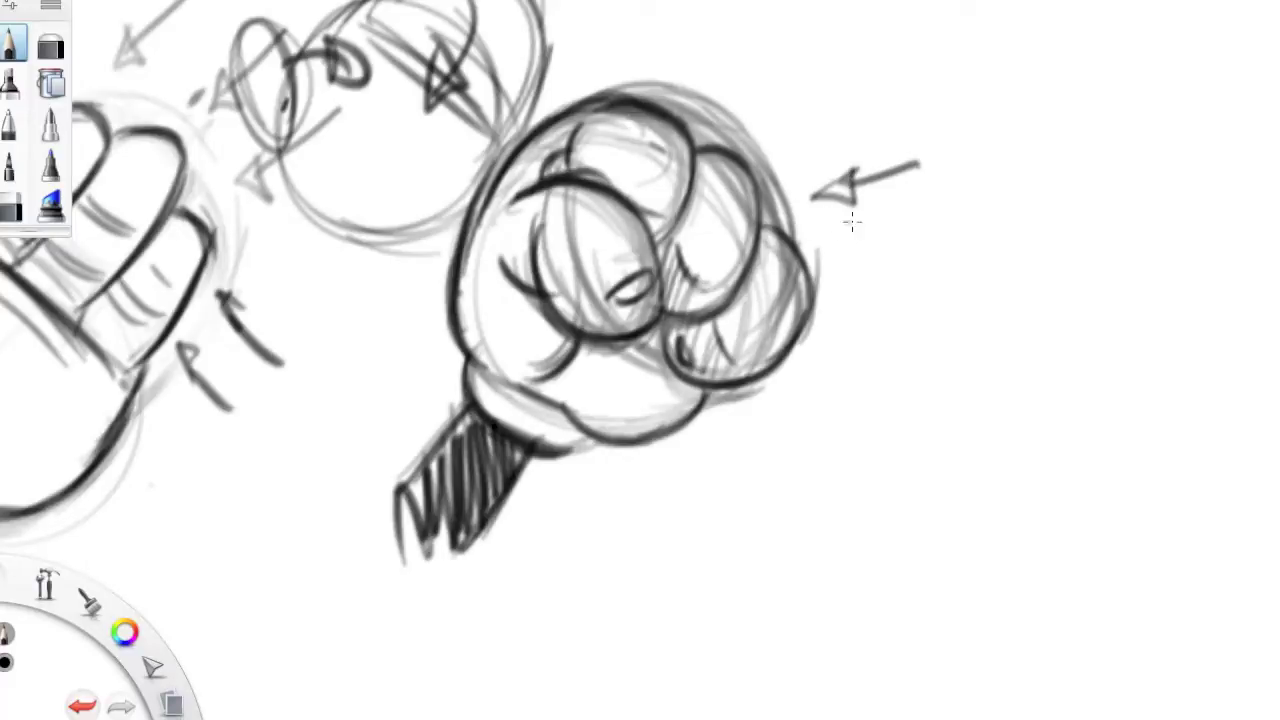
Fade the whole fist drawing with the large eraser and switch back to the pencil.
click(14, 205)
mouse_move(491, 172)
mouse_down()
mouse_move(491, 241)
mouse_move(678, 118)
mouse_move(720, 280)
mouse_move(706, 437)
mouse_move(517, 323)
mouse_move(418, 424)
mouse_move(540, 520)
mouse_move(590, 440)
mouse_up()
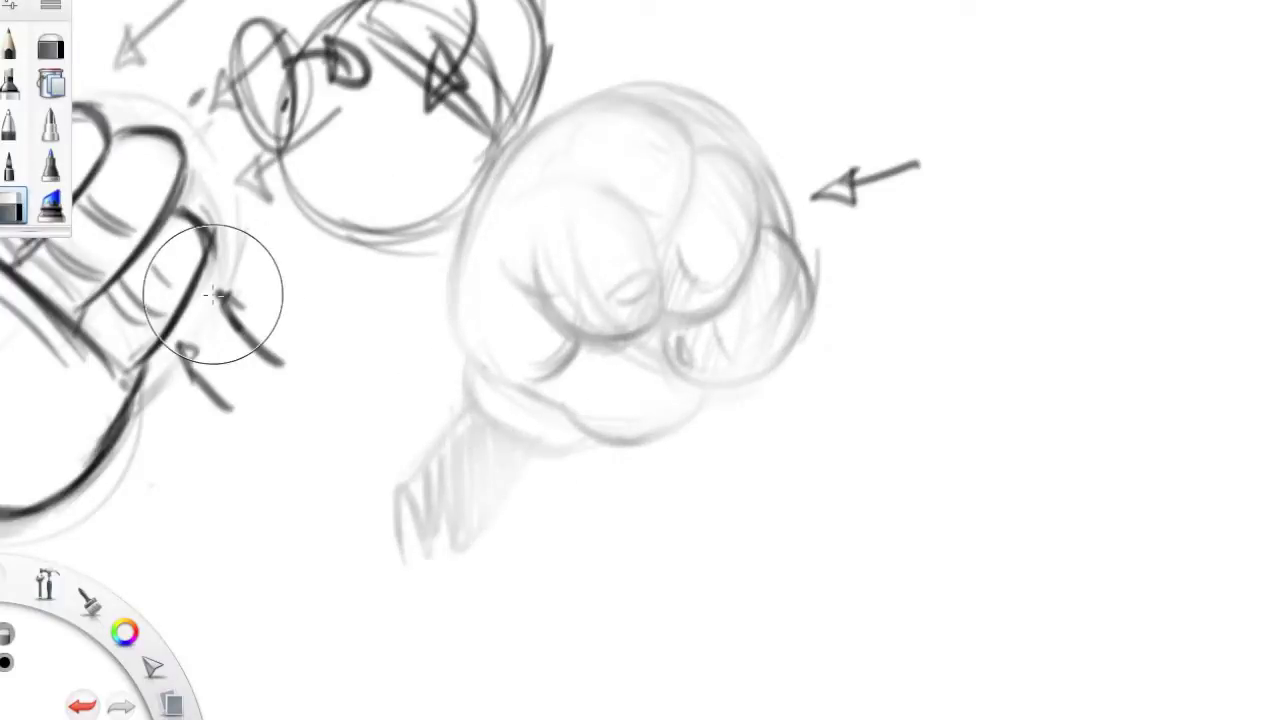
click(24, 47)
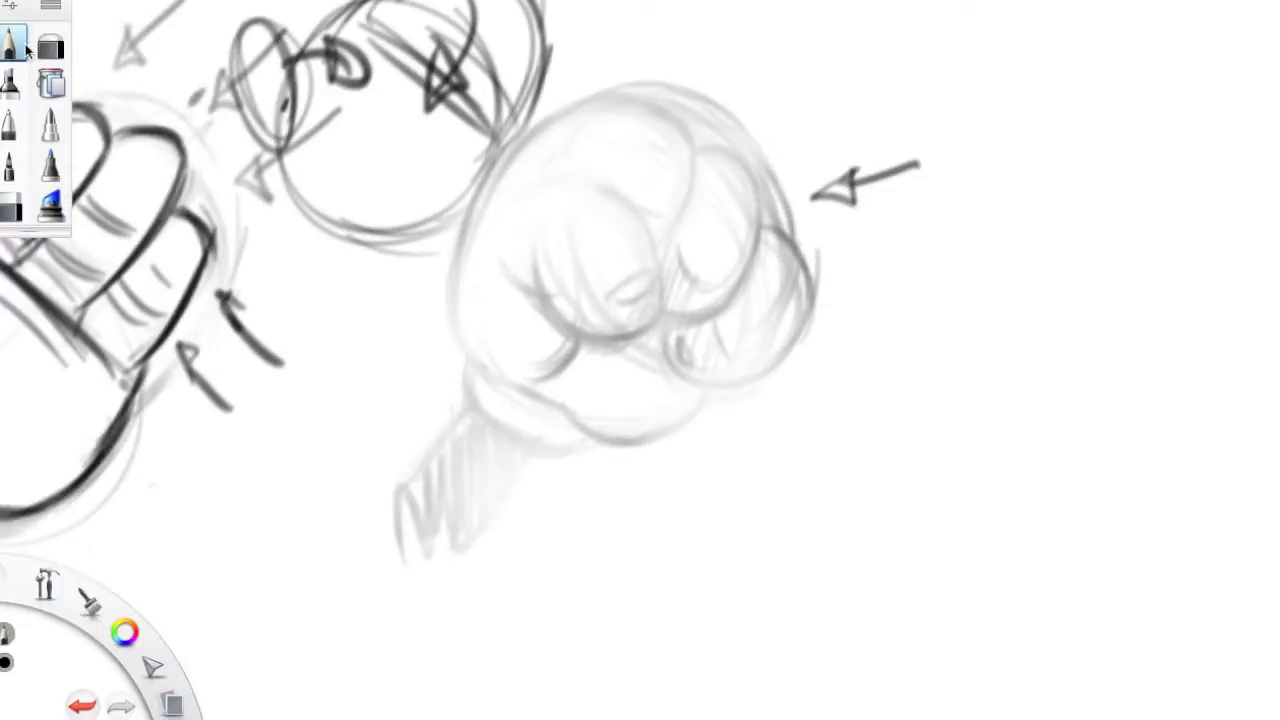
Redraw the folded thumb's contour and its side crease with clean dark lines over the faded fist.
mouse_move(516, 195)
mouse_down()
mouse_move(595, 179)
mouse_move(655, 222)
mouse_move(626, 336)
mouse_up()
mouse_move(538, 245)
mouse_down()
mouse_move(556, 330)
mouse_move(537, 258)
mouse_move(557, 310)
mouse_move(645, 330)
mouse_up()
drag(563, 308, 642, 337)
drag(505, 253, 545, 300)
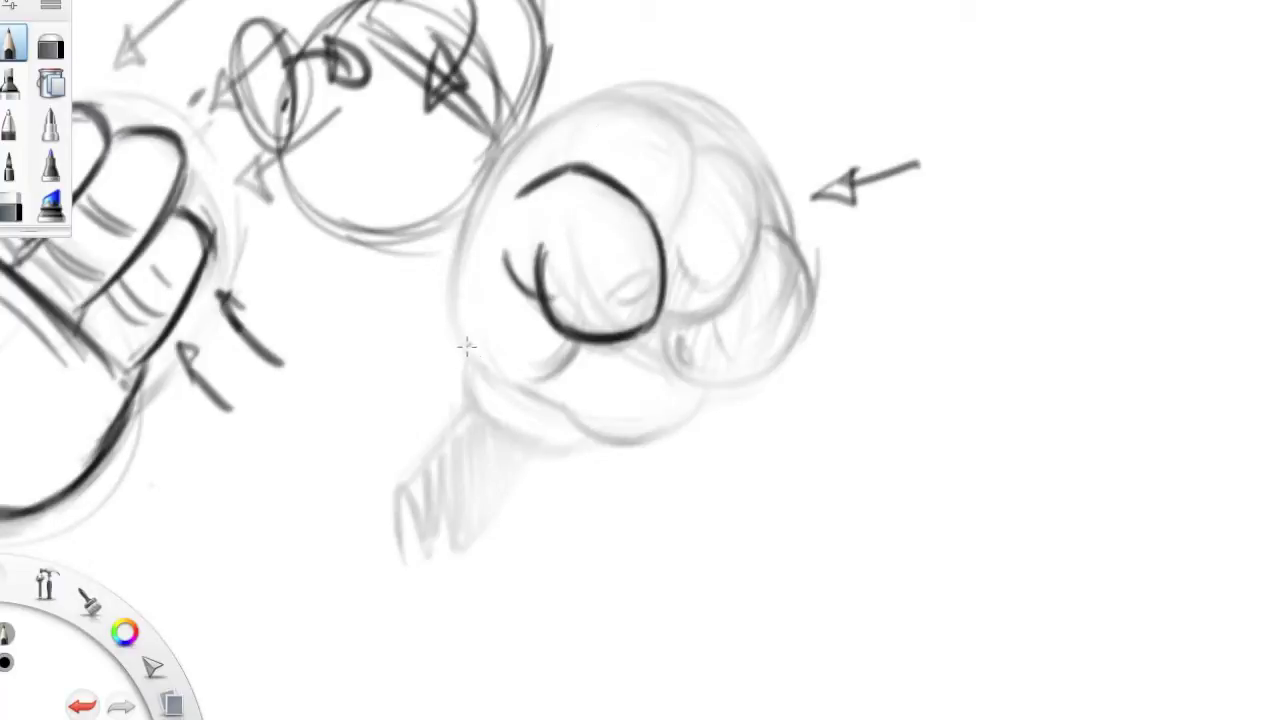
Redraw the fist's outer contour and first folded finger, adding the small fold above the thumb.
mouse_move(480, 364)
mouse_down()
mouse_move(472, 328)
mouse_move(486, 214)
mouse_up()
drag(462, 336, 491, 194)
drag(455, 305, 486, 214)
mouse_move(466, 272)
mouse_down()
mouse_move(483, 225)
mouse_move(584, 136)
mouse_up()
drag(486, 195, 631, 106)
mouse_move(554, 126)
mouse_down()
mouse_move(672, 128)
mouse_move(694, 144)
mouse_move(698, 218)
mouse_up()
drag(697, 145, 686, 238)
mouse_move(543, 178)
mouse_down()
mouse_move(588, 118)
mouse_move(575, 166)
mouse_up()
Redraw the fist's second and third folded fingers with clean outlines and inner crease lines.
drag(694, 158, 751, 236)
mouse_move(755, 192)
mouse_down()
mouse_move(752, 256)
mouse_move(692, 322)
mouse_move(718, 312)
mouse_up()
drag(698, 162, 662, 236)
mouse_move(779, 236)
mouse_down()
mouse_move(812, 316)
mouse_move(765, 376)
mouse_up()
drag(795, 287, 730, 375)
mouse_move(690, 310)
mouse_down()
mouse_move(662, 354)
mouse_move(750, 382)
mouse_move(766, 369)
mouse_move(742, 371)
mouse_up()
drag(679, 255, 740, 300)
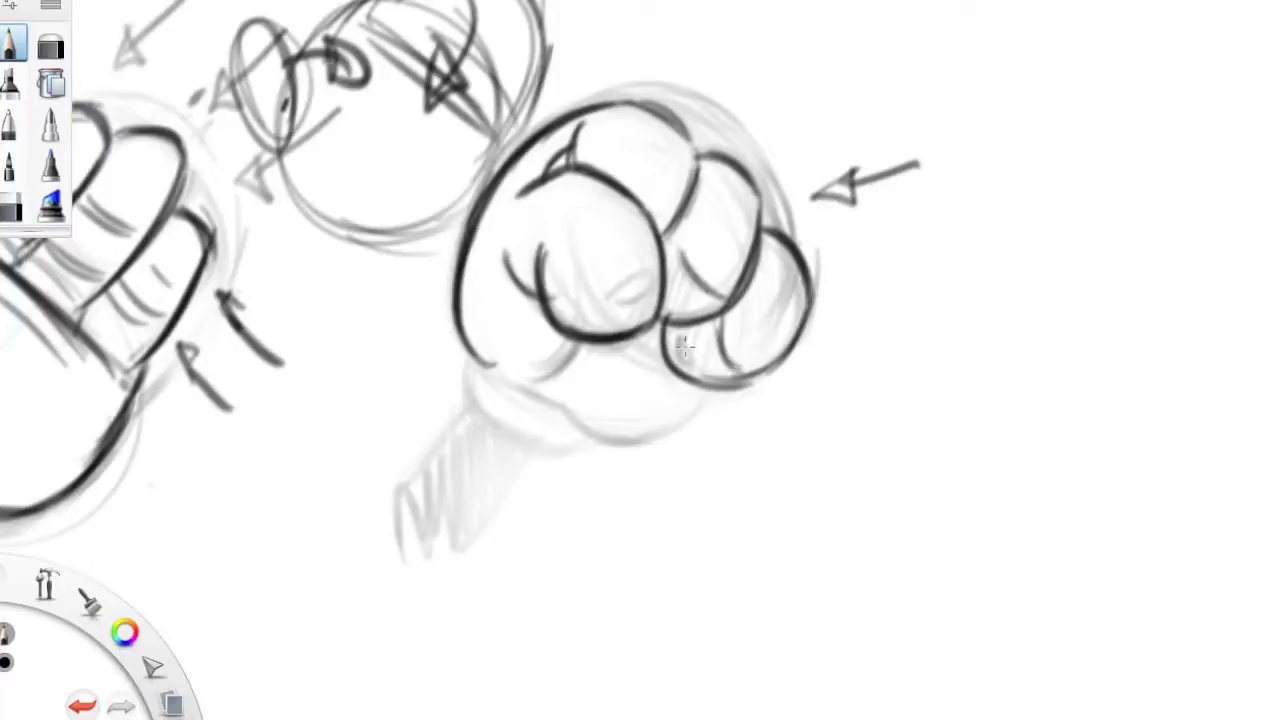
drag(681, 362, 688, 330)
Redraw the fist's lower palm edge and thumb base crease, and add the small oval on the thumb tip.
mouse_move(707, 395)
mouse_down()
mouse_move(609, 429)
mouse_move(590, 452)
mouse_move(608, 460)
mouse_up()
drag(608, 380, 540, 345)
mouse_move(612, 291)
mouse_down()
mouse_move(645, 272)
mouse_move(646, 290)
mouse_up()
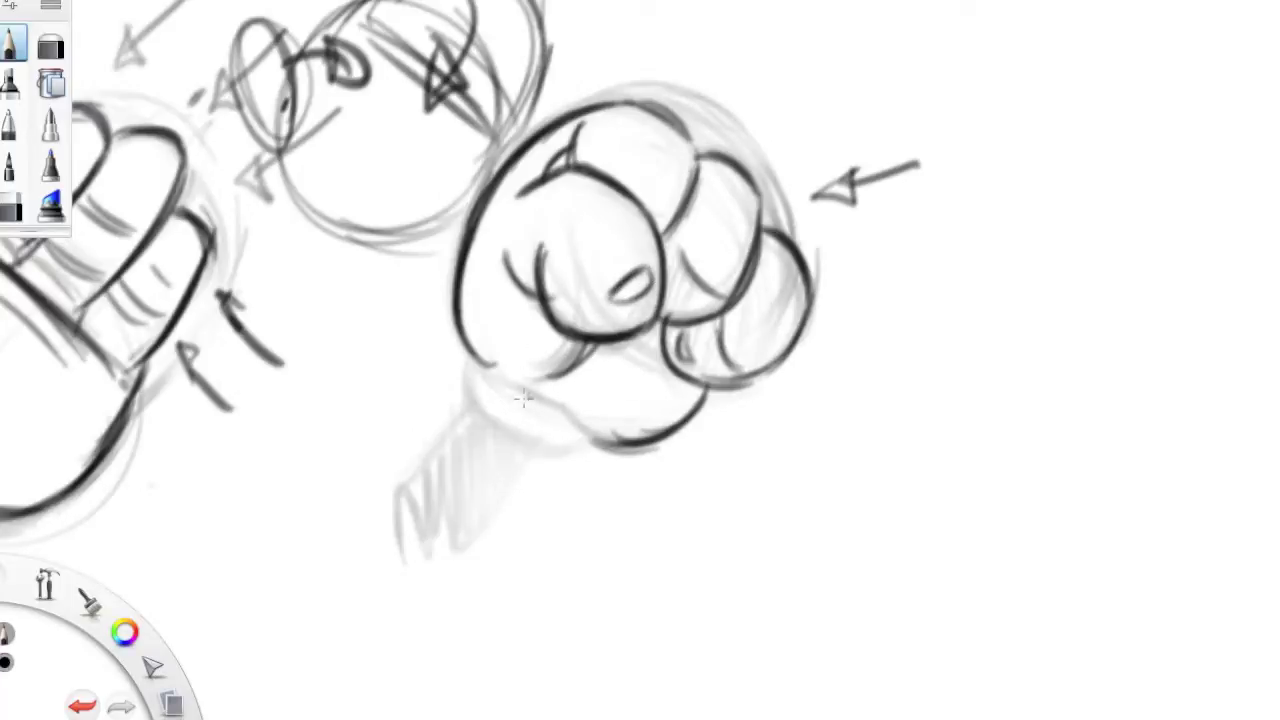
Redraw the curved cuff below the fist and fill the arm with dark hatching.
mouse_move(487, 362)
mouse_down()
mouse_move(498, 430)
mouse_move(588, 442)
mouse_up()
mouse_move(562, 398)
mouse_down()
mouse_move(600, 442)
mouse_move(630, 446)
mouse_move(606, 444)
mouse_move(476, 530)
mouse_up()
mouse_move(478, 396)
mouse_down()
mouse_move(434, 454)
mouse_move(507, 480)
mouse_move(452, 520)
mouse_move(416, 470)
mouse_up()
drag(516, 478, 548, 452)
Thicken the fist's thumb outline and go over the folded finger contours.
mouse_move(534, 190)
mouse_down()
mouse_move(620, 195)
mouse_move(660, 250)
mouse_move(659, 302)
mouse_up()
drag(551, 240, 621, 336)
drag(547, 282, 652, 318)
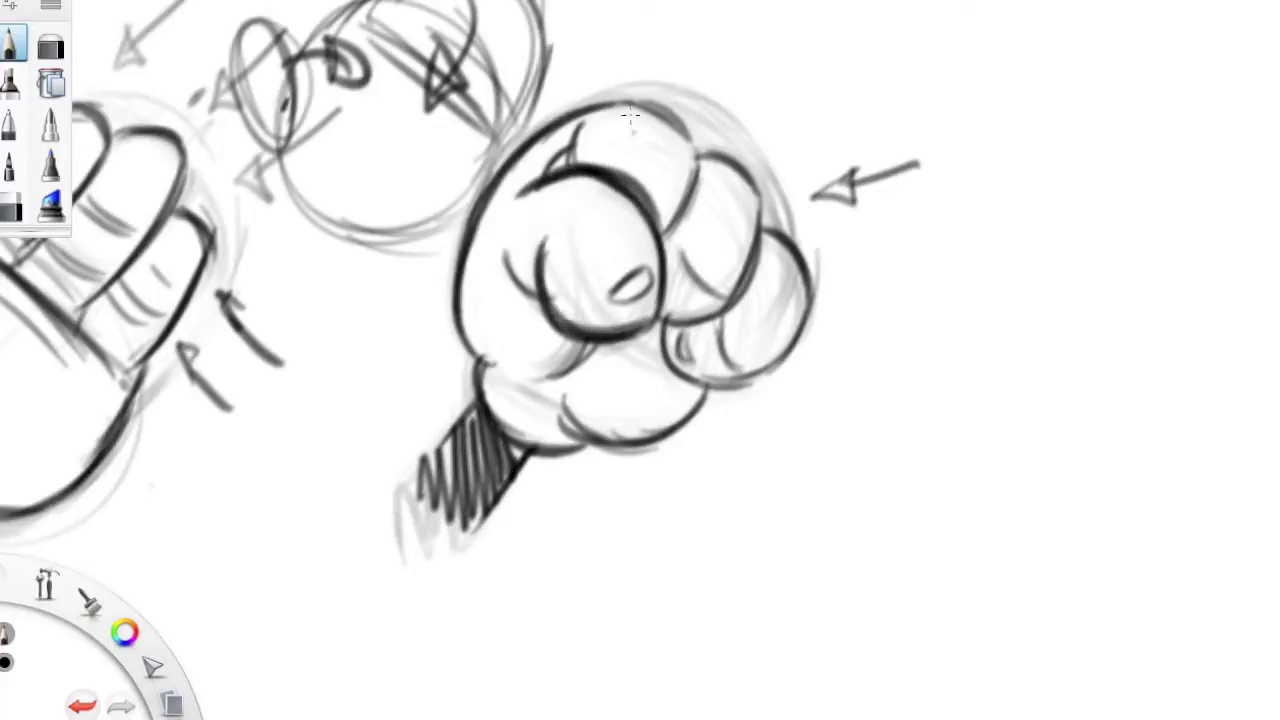
mouse_move(517, 152)
mouse_down()
mouse_move(680, 130)
mouse_move(662, 222)
mouse_up()
mouse_move(704, 160)
mouse_down()
mouse_move(762, 214)
mouse_move(740, 290)
mouse_up()
Sketch a palm circle for a fourth hand in the empty area beside the fist.
key(space)
mouse_move(885, 487)
mouse_down()
mouse_move(814, 466)
mouse_move(558, 526)
mouse_move(567, 576)
mouse_up()
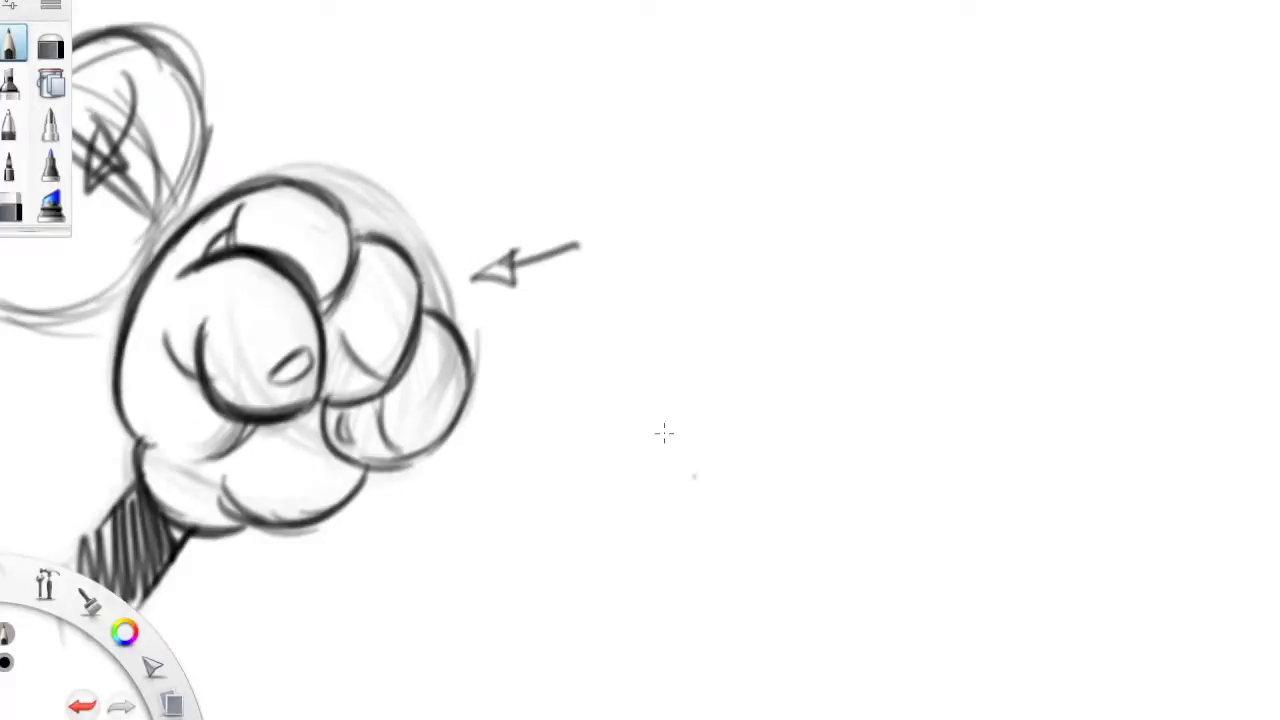
mouse_move(692, 316)
mouse_down()
mouse_move(860, 277)
mouse_move(904, 468)
mouse_move(686, 326)
mouse_up()
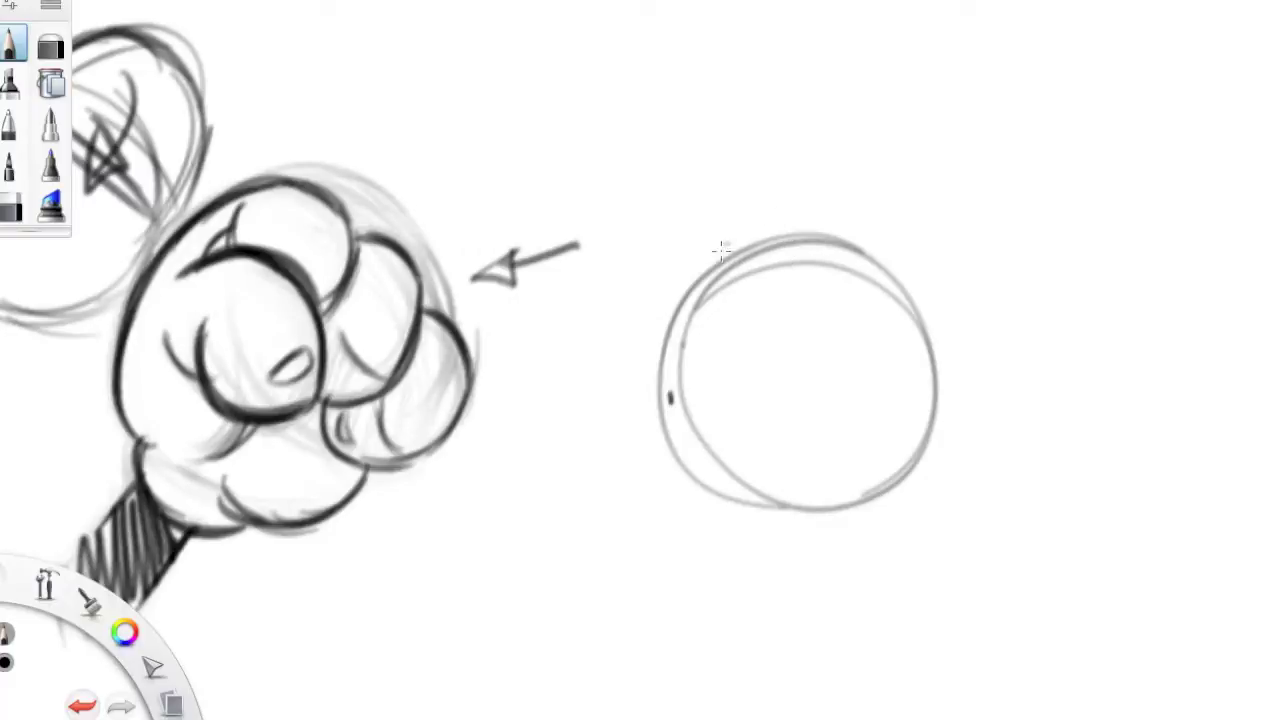
Sketch a wide fan-shaped finger block extending from the fourth hand's palm circle, with a reinforced curved outer edge.
mouse_move(708, 272)
mouse_down()
mouse_move(756, 108)
mouse_move(775, 97)
mouse_move(903, 103)
mouse_up()
drag(786, 92, 1011, 191)
mouse_move(838, 80)
mouse_down()
mouse_move(994, 163)
mouse_move(1051, 237)
mouse_up()
drag(948, 105, 1045, 297)
drag(1035, 342, 1045, 298)
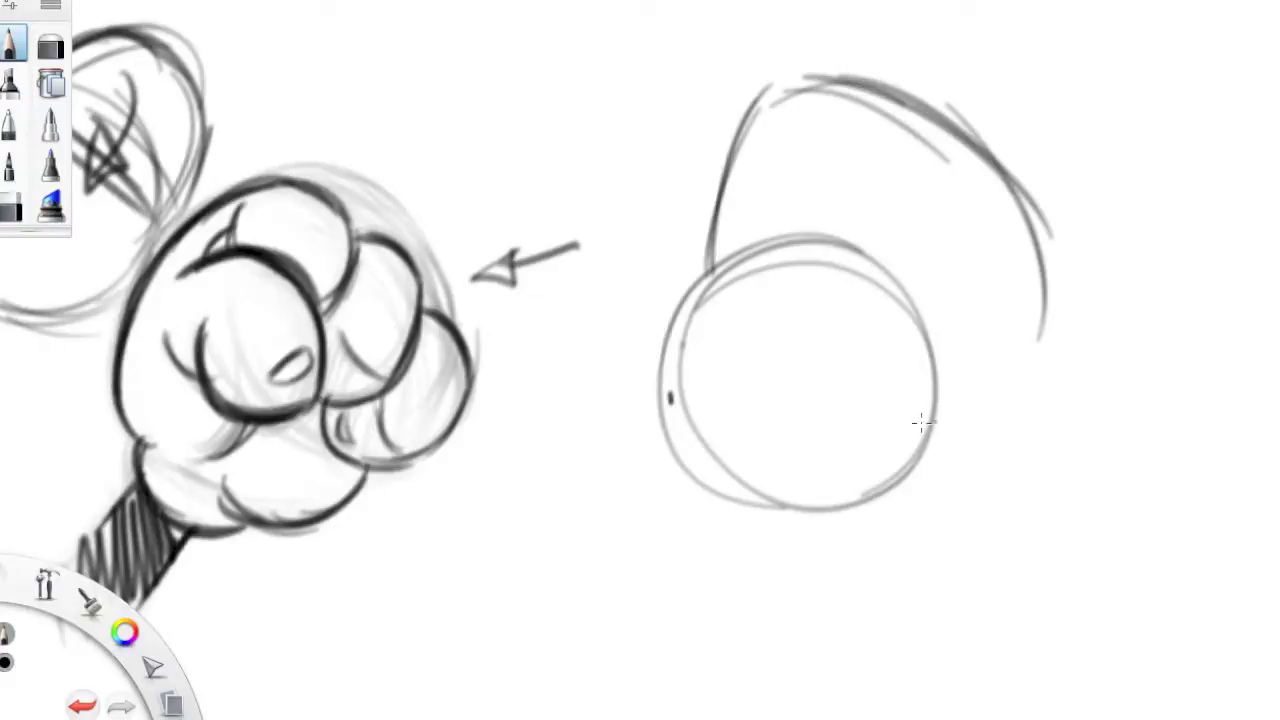
drag(932, 428, 1066, 360)
drag(804, 86, 998, 164)
mouse_move(905, 84)
mouse_down()
mouse_move(1050, 318)
mouse_move(1040, 372)
mouse_up()
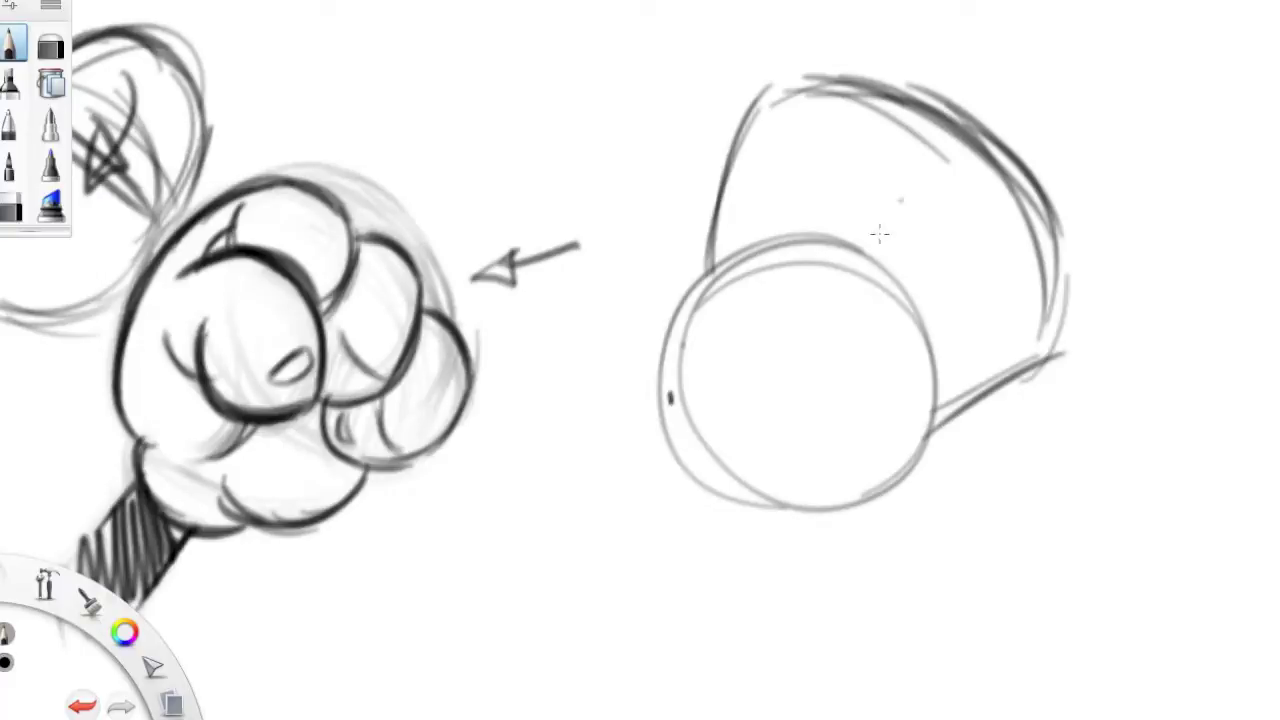
Draw a diagonal centre line through the fourth hand and sketch a pointed thumb beside the palm.
drag(968, 108, 716, 488)
drag(606, 250, 655, 390)
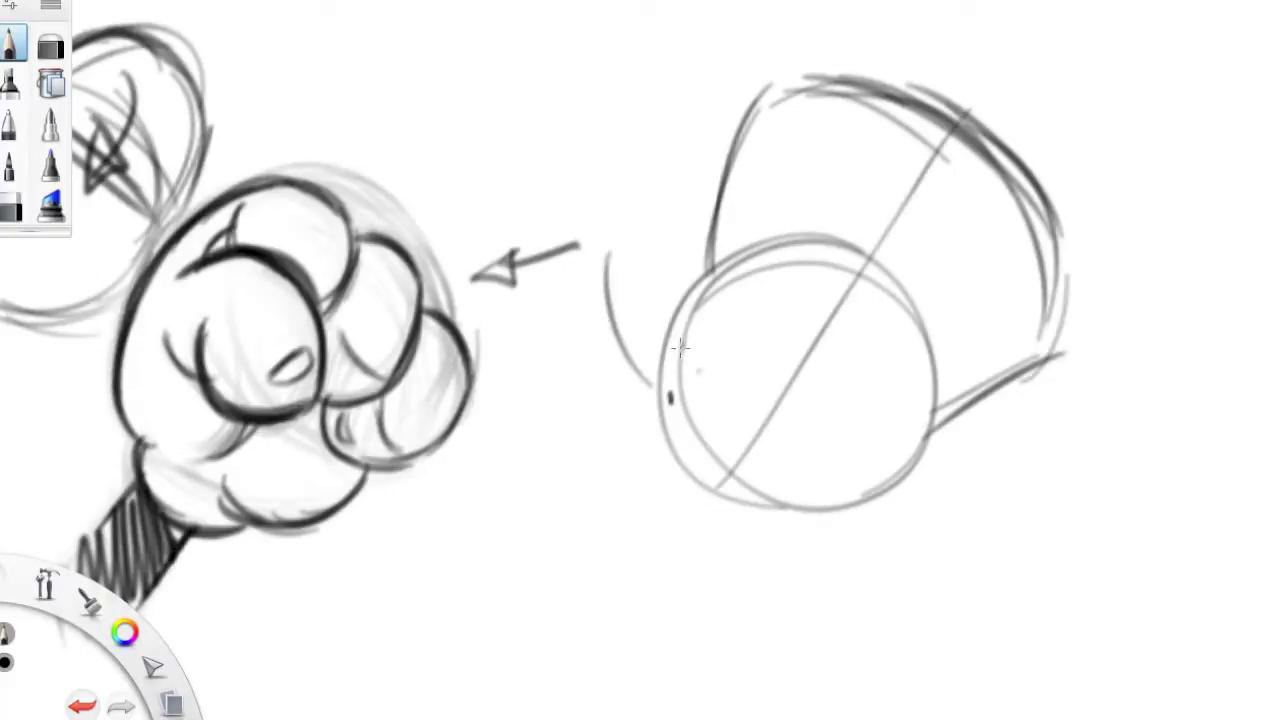
drag(612, 275, 704, 436)
mouse_move(578, 246)
mouse_down()
mouse_move(700, 340)
mouse_move(686, 346)
mouse_up()
Add two arm lines, a curved cuff and a thick diagonal crease across the fourth hand's palm.
drag(728, 445, 658, 557)
drag(790, 502, 698, 625)
mouse_move(714, 450)
mouse_down()
mouse_move(788, 528)
mouse_move(800, 524)
mouse_up()
drag(742, 254, 908, 370)
drag(830, 292, 928, 384)
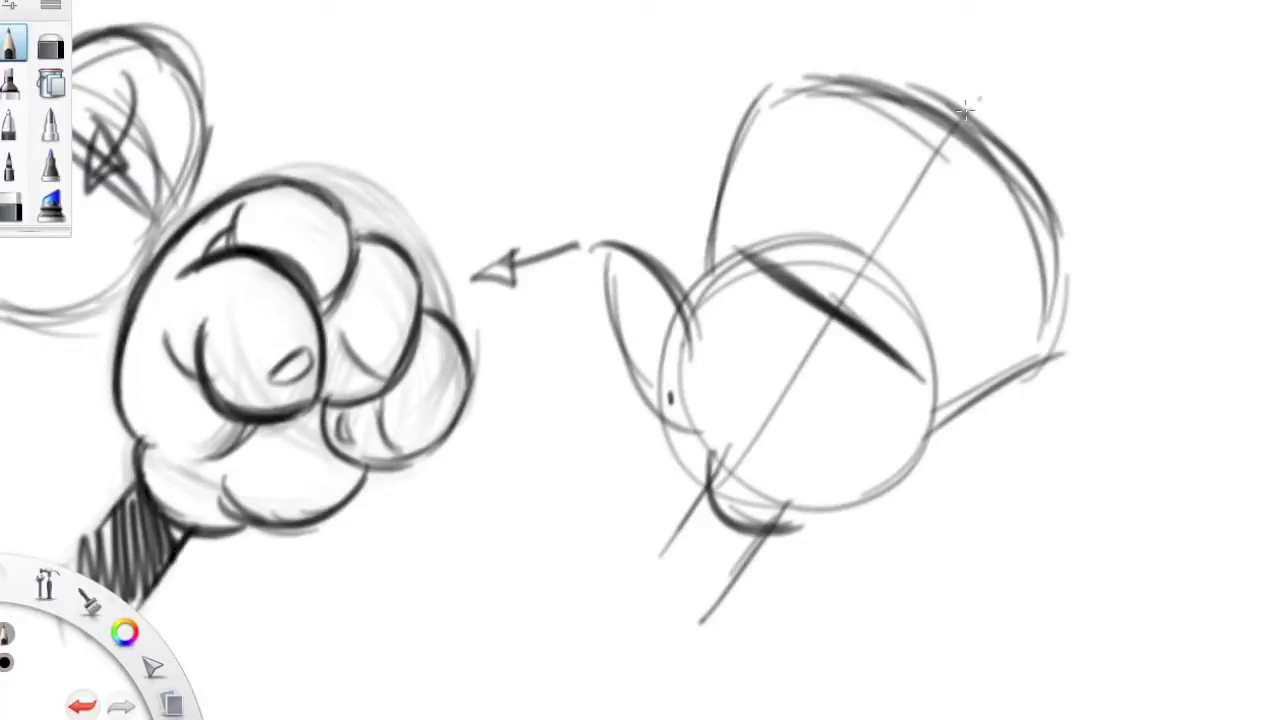
Draw three arrows around the fan shape's curved edge marking the fingertip positions.
drag(1033, 32, 980, 104)
drag(1026, 72, 982, 102)
drag(1180, 290, 1085, 284)
drag(1085, 284, 1118, 298)
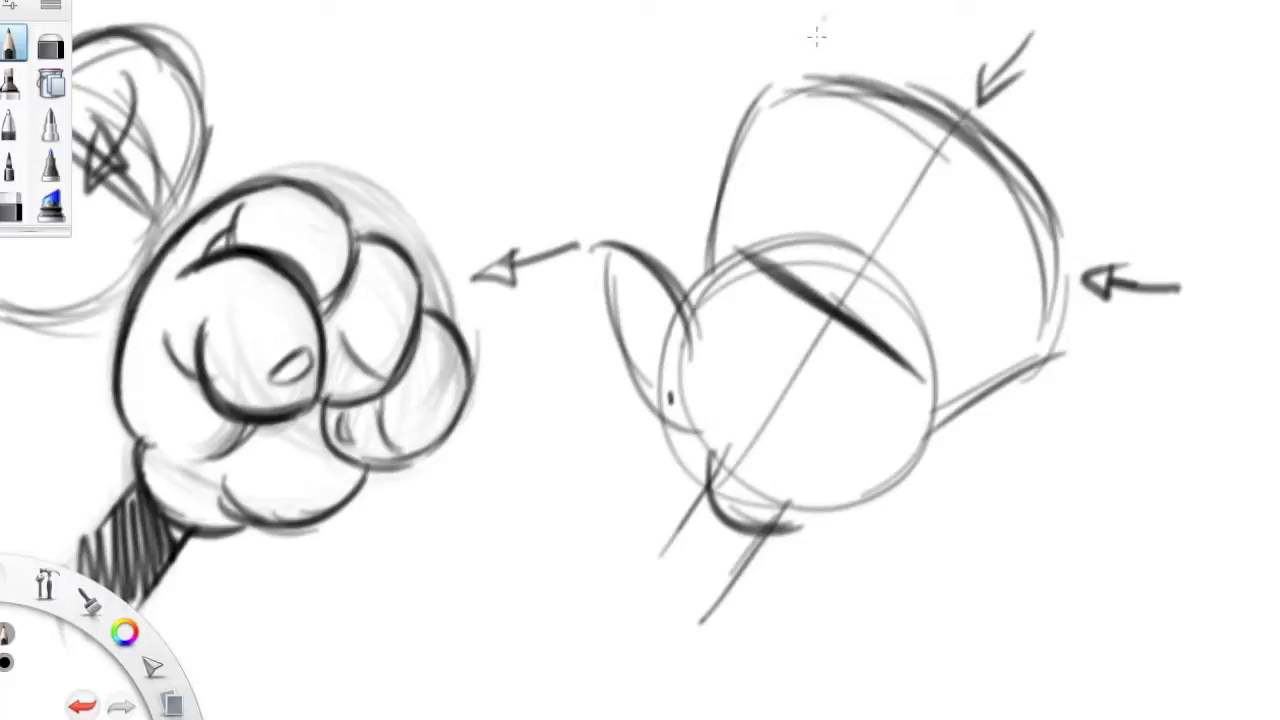
drag(820, 18, 820, 72)
drag(806, 30, 818, 72)
Draw guide lines from the fan's edge to the palm to lay out three spread fingers.
drag(912, 86, 837, 216)
drag(998, 138, 886, 300)
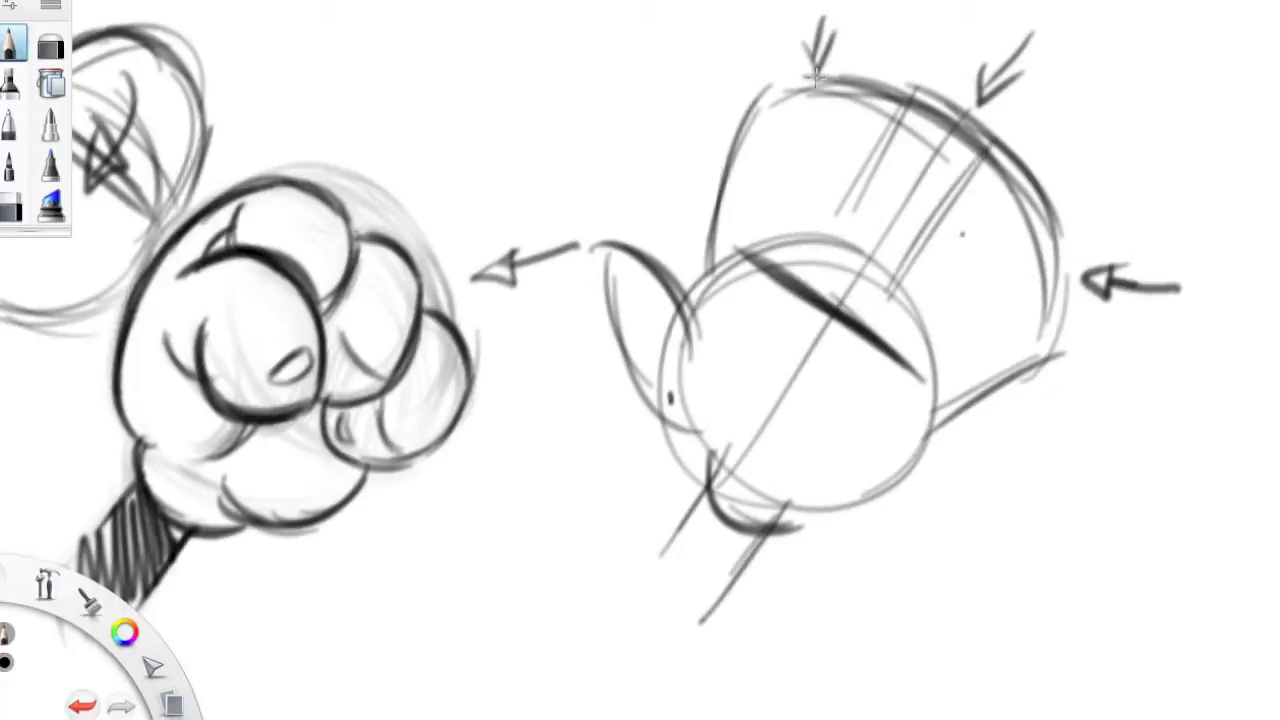
drag(816, 76, 796, 248)
drag(918, 338, 1066, 290)
drag(924, 410, 1077, 354)
Round the three fingertips and curve the gaps between the fourth hand's spread fingers.
mouse_move(800, 216)
mouse_down()
mouse_move(822, 212)
mouse_move(844, 174)
mouse_up()
mouse_move(910, 298)
mouse_down()
mouse_move(922, 320)
mouse_move(968, 308)
mouse_up()
mouse_move(892, 129)
mouse_down()
mouse_move(971, 146)
mouse_move(967, 178)
mouse_up()
mouse_move(738, 152)
mouse_down()
mouse_move(752, 118)
mouse_move(805, 118)
mouse_up()
drag(805, 118, 748, 115)
mouse_move(998, 304)
mouse_down()
mouse_move(1038, 302)
mouse_move(1040, 366)
mouse_up()
Darken the fourth hand's lower palm contour and draw the rounded thumb base with its crease.
drag(936, 406, 880, 505)
mouse_move(770, 484)
mouse_down()
mouse_move(830, 512)
mouse_move(894, 466)
mouse_up()
drag(760, 322, 780, 438)
drag(694, 374, 770, 420)
drag(772, 356, 690, 312)
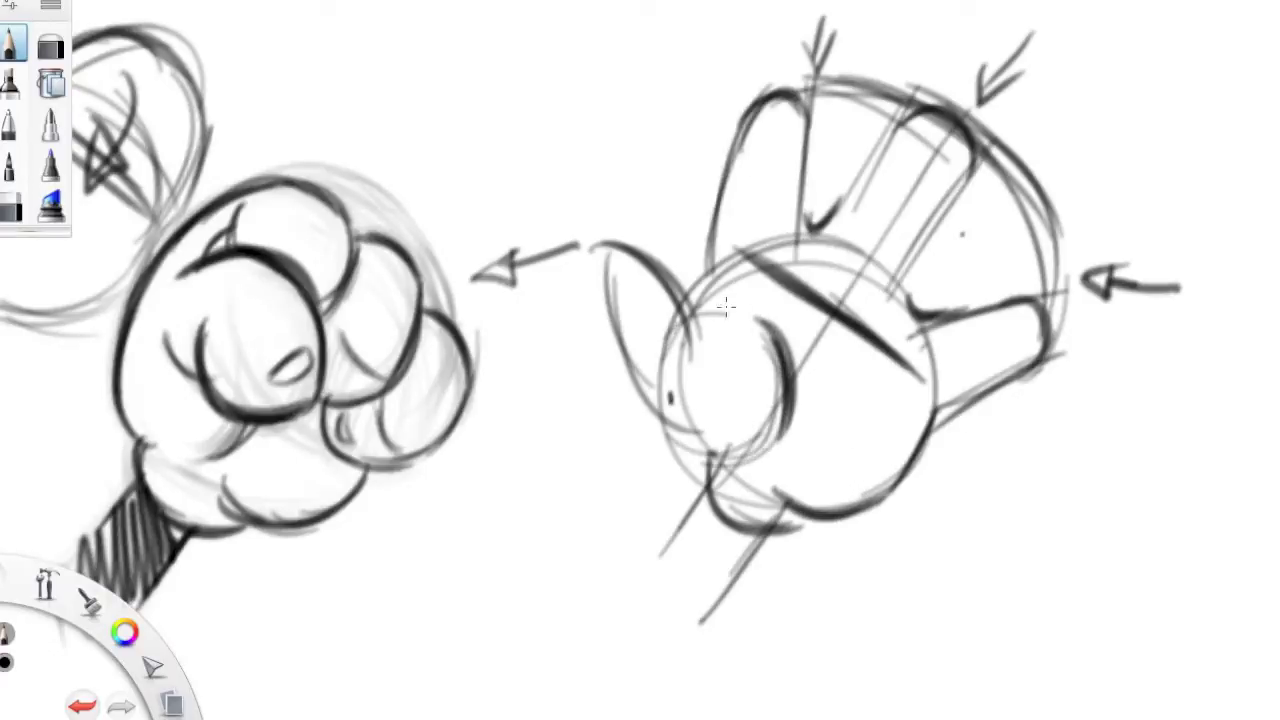
Outline the fourth hand's thumb with a rounded tip and dark contours down to the palm.
mouse_move(673, 362)
mouse_down()
mouse_move(671, 284)
mouse_move(684, 381)
mouse_move(700, 327)
mouse_move(648, 288)
mouse_move(646, 335)
mouse_move(644, 272)
mouse_up()
mouse_move(605, 316)
mouse_down()
mouse_move(637, 288)
mouse_move(646, 258)
mouse_move(619, 255)
mouse_move(619, 276)
mouse_move(670, 345)
mouse_move(672, 264)
mouse_move(650, 368)
mouse_move(594, 295)
mouse_move(643, 359)
mouse_move(591, 317)
mouse_move(665, 435)
mouse_up()
mouse_move(644, 366)
mouse_down()
mouse_move(722, 455)
mouse_move(740, 458)
mouse_up()
drag(704, 288, 728, 191)
Darken the outlines of the fourth hand's three spread fingers and the gaps between them.
drag(710, 260, 750, 106)
mouse_move(714, 232)
mouse_down()
mouse_move(778, 95)
mouse_move(806, 196)
mouse_up()
mouse_move(806, 106)
mouse_down()
mouse_move(817, 253)
mouse_move(833, 194)
mouse_move(802, 226)
mouse_move(880, 138)
mouse_up()
mouse_move(850, 196)
mouse_down()
mouse_move(904, 158)
mouse_move(944, 230)
mouse_move(963, 155)
mouse_move(898, 300)
mouse_up()
mouse_move(925, 255)
mouse_down()
mouse_move(902, 306)
mouse_move(950, 292)
mouse_up()
mouse_move(890, 320)
mouse_down()
mouse_move(975, 312)
mouse_move(929, 318)
mouse_move(936, 308)
mouse_move(1026, 347)
mouse_move(1035, 314)
mouse_move(963, 391)
mouse_move(916, 391)
mouse_up()
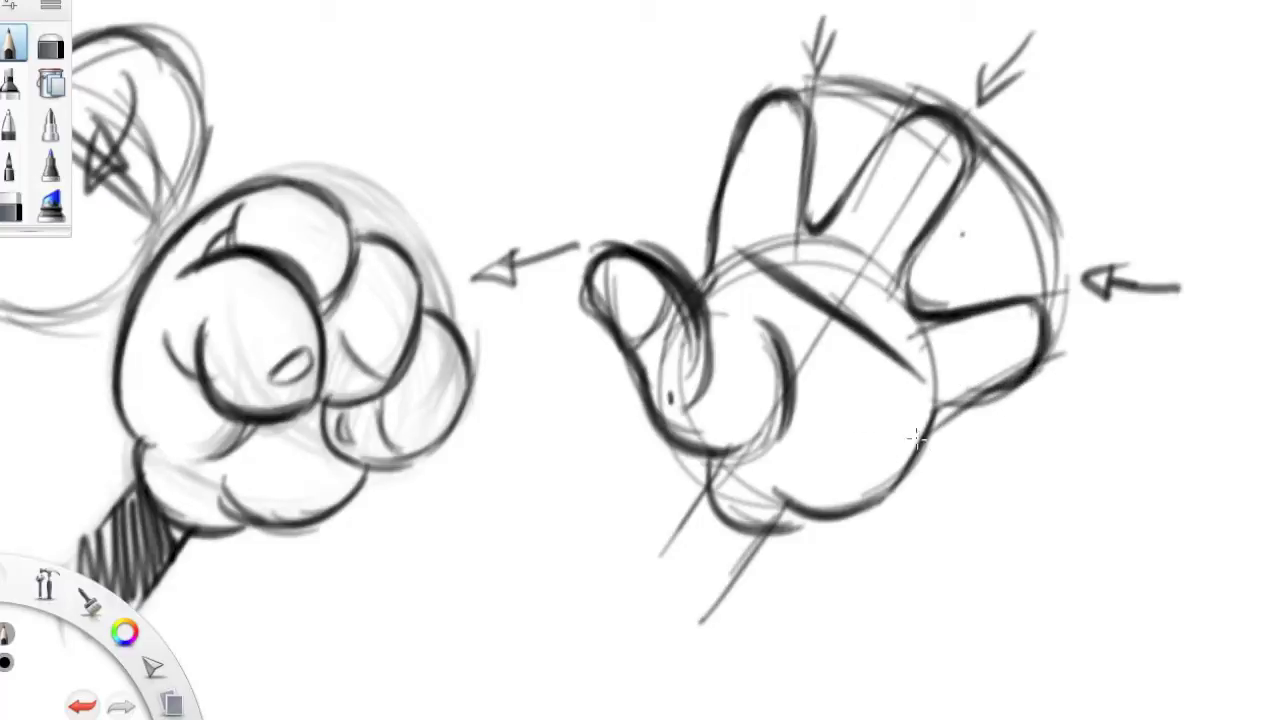
Darken the fourth hand's curved cuff and hatch the arm below it.
drag(697, 440, 740, 518)
drag(702, 466, 796, 528)
mouse_move(750, 458)
mouse_down()
mouse_move(788, 504)
mouse_move(704, 614)
mouse_up()
mouse_move(708, 488)
mouse_down()
mouse_move(659, 551)
mouse_move(736, 541)
mouse_move(717, 581)
mouse_move(689, 531)
mouse_move(650, 615)
mouse_up()
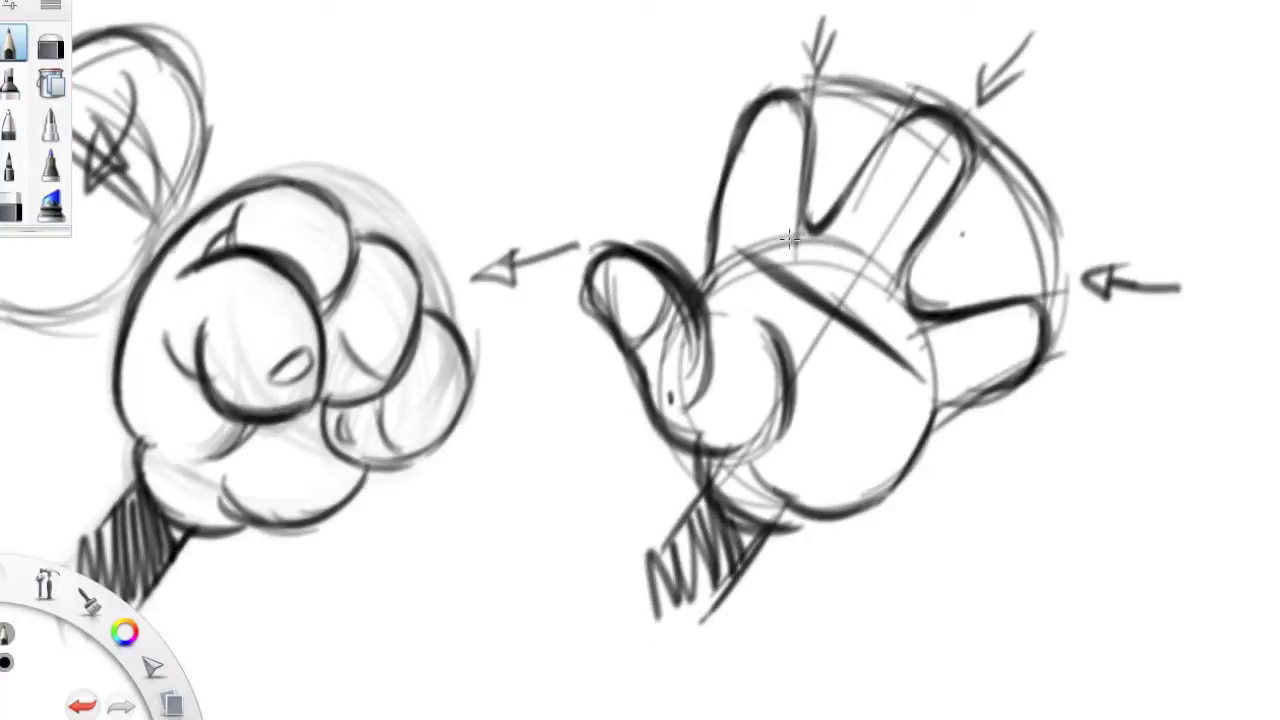
Deepen the gaps between the fourth hand's three fingers toward the palm.
mouse_move(826, 155)
mouse_down()
mouse_move(820, 202)
mouse_move(838, 180)
mouse_move(815, 232)
mouse_up()
mouse_move(856, 186)
mouse_down()
mouse_move(793, 245)
mouse_move(818, 228)
mouse_move(797, 260)
mouse_up()
mouse_move(916, 245)
mouse_down()
mouse_move(890, 312)
mouse_move(930, 330)
mouse_move(958, 324)
mouse_move(896, 330)
mouse_up()
mouse_move(940, 220)
mouse_down()
mouse_move(927, 318)
mouse_move(946, 314)
mouse_move(894, 335)
mouse_move(969, 302)
mouse_move(948, 346)
mouse_up()
Add pairs of short crease lines across each of the fourth hand's three fingers.
mouse_move(866, 259)
mouse_down()
mouse_move(894, 285)
mouse_move(842, 237)
mouse_move(888, 246)
mouse_up()
drag(886, 176, 912, 190)
drag(889, 195, 910, 206)
drag(742, 216, 792, 206)
drag(750, 162, 798, 160)
drag(752, 152, 803, 160)
mouse_move(958, 336)
mouse_down()
mouse_move(948, 386)
mouse_move(970, 378)
mouse_up()
drag(996, 330, 988, 390)
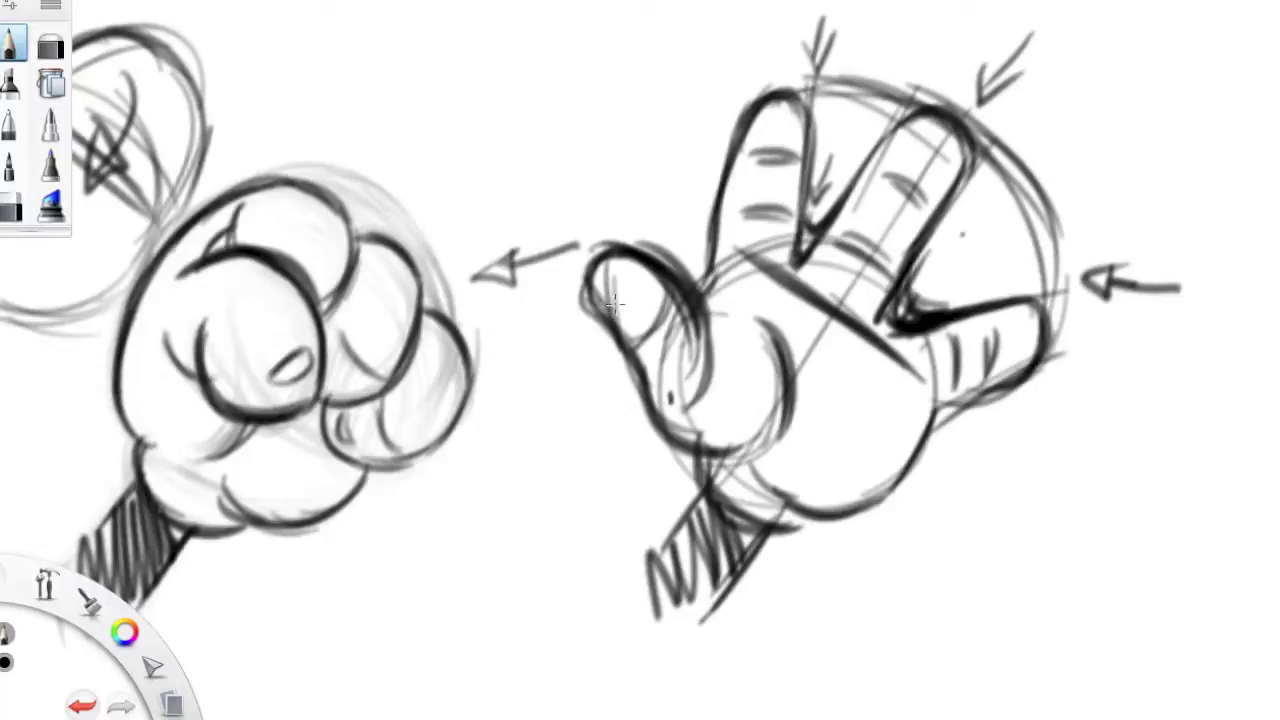
Shade the inner edge of the fourth hand's thumb and darken the thumb's outer contour.
drag(636, 259, 716, 405)
mouse_move(704, 318)
mouse_down()
mouse_move(722, 398)
mouse_move(714, 331)
mouse_up()
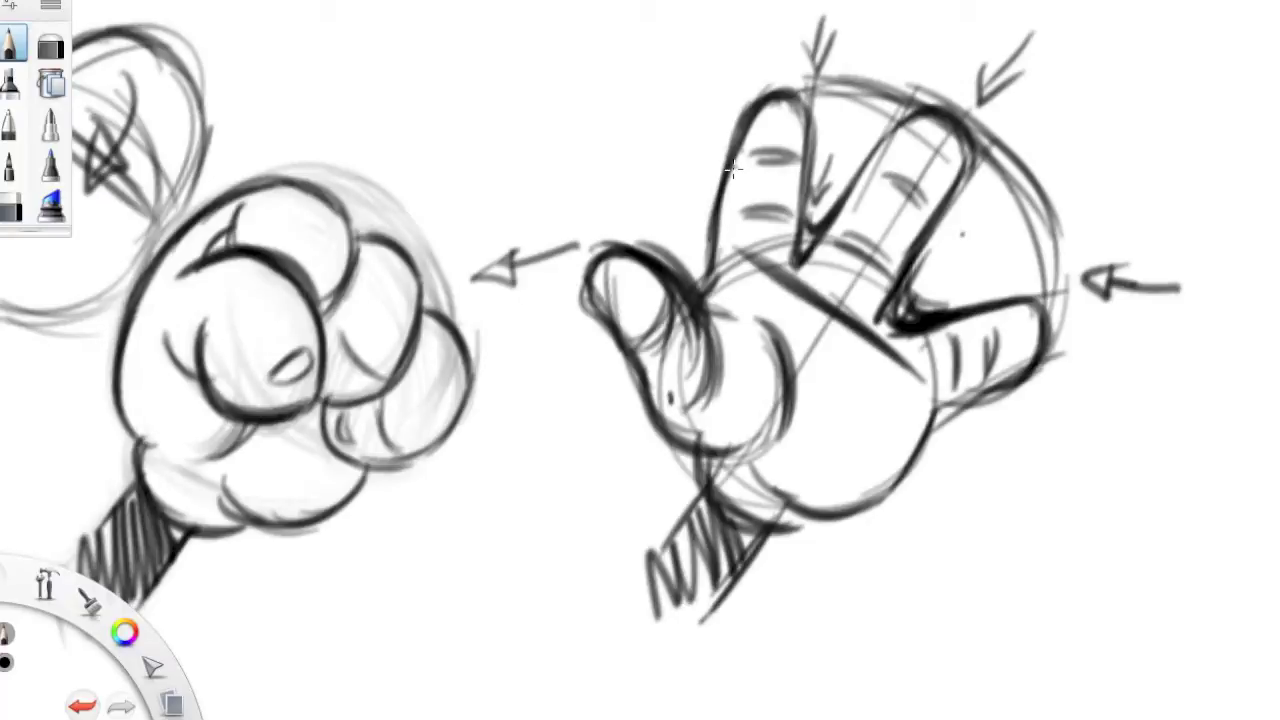
mouse_move(592, 256)
mouse_down()
mouse_move(615, 330)
mouse_move(586, 298)
mouse_move(655, 370)
mouse_up()
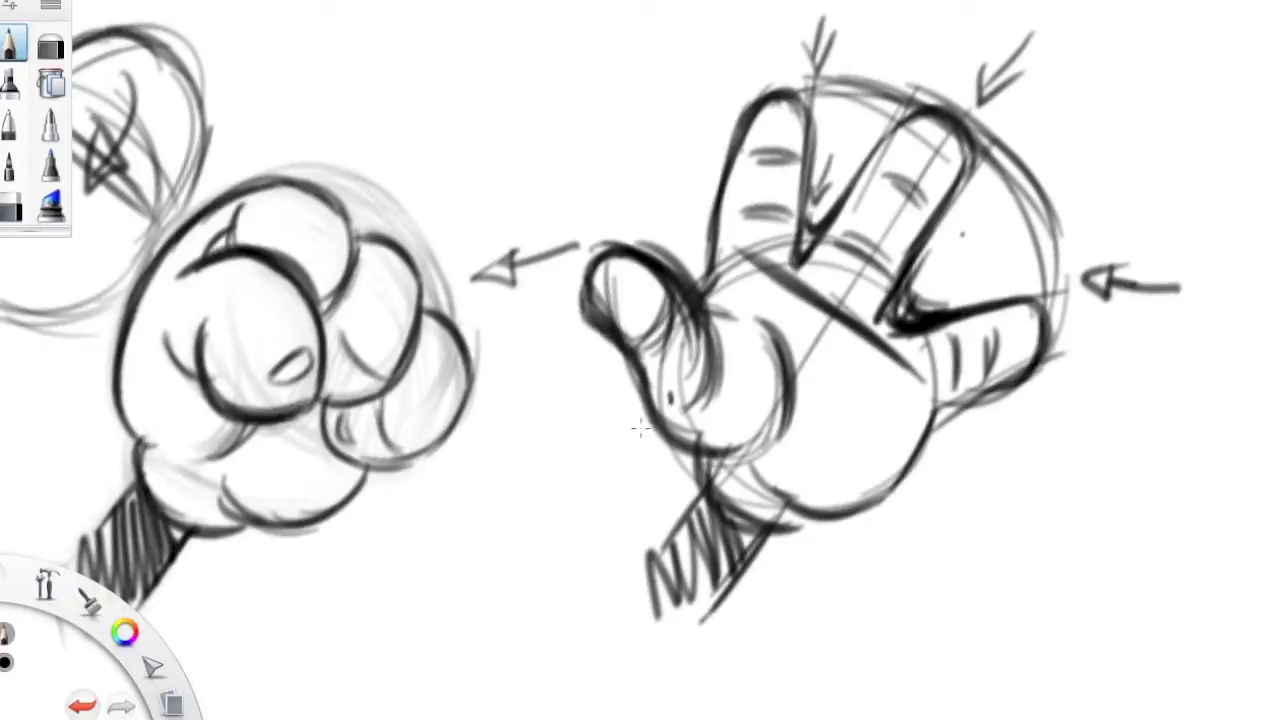
Fade the fourth hand's sketch with a large eraser and redraw clean dark outlines of its thumb and three fingers in pencil.
click(52, 220)
mouse_move(640, 255)
mouse_down()
mouse_move(686, 271)
mouse_move(663, 234)
mouse_move(728, 364)
mouse_move(786, 534)
mouse_move(931, 480)
mouse_move(990, 340)
mouse_move(850, 248)
mouse_move(900, 110)
mouse_move(760, 215)
mouse_move(770, 340)
mouse_move(858, 318)
mouse_move(1043, 186)
mouse_move(1154, 203)
mouse_move(577, 300)
mouse_move(510, 266)
mouse_up()
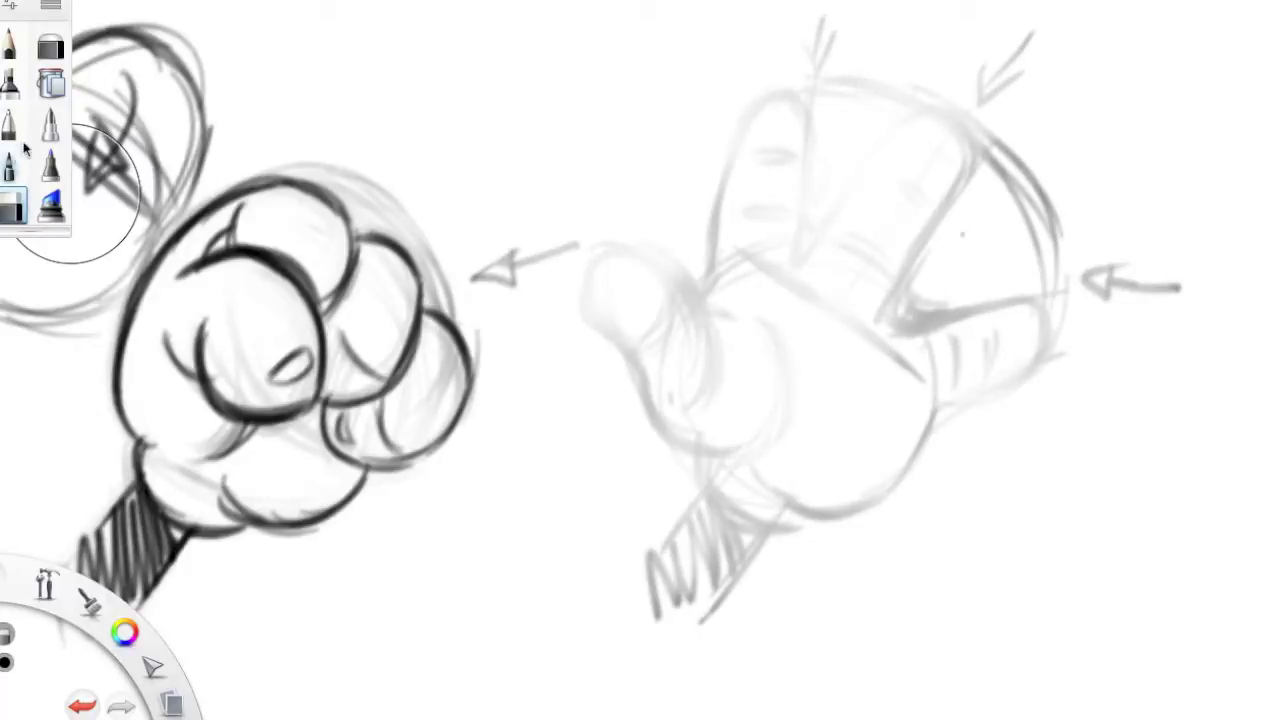
click(12, 44)
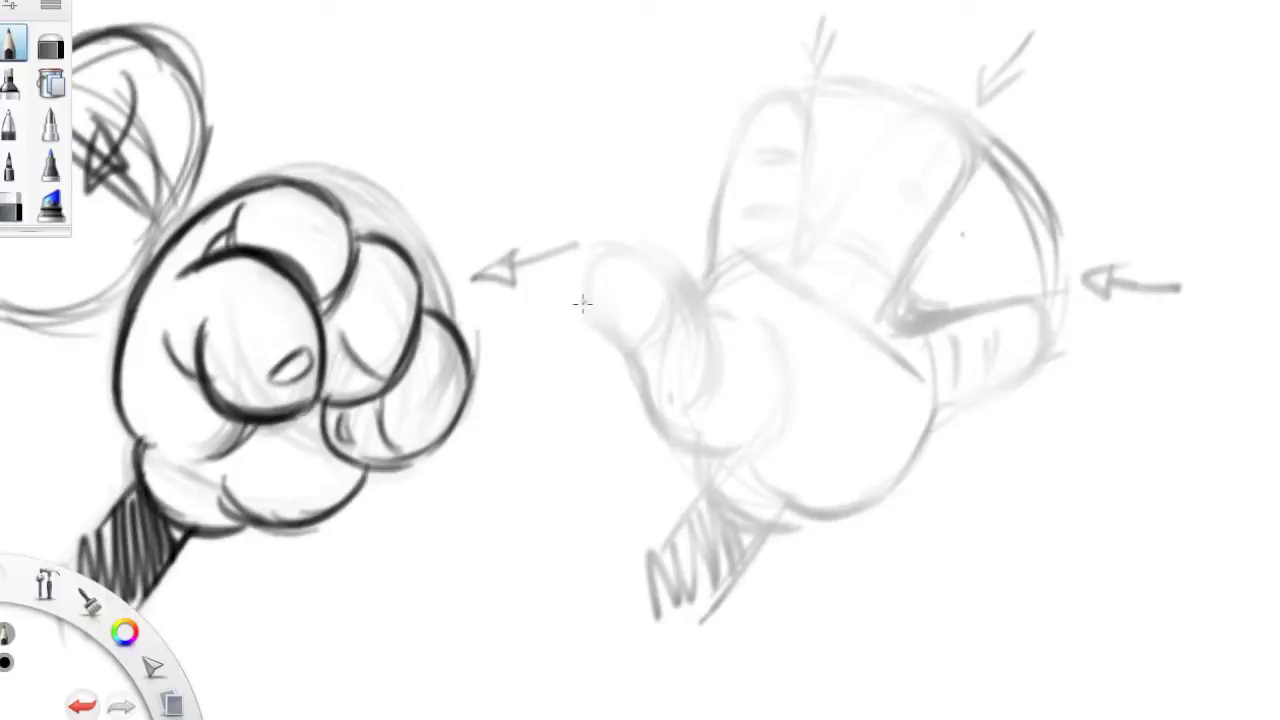
mouse_move(600, 270)
mouse_down()
mouse_move(632, 268)
mouse_move(611, 238)
mouse_move(583, 285)
mouse_move(669, 273)
mouse_move(639, 243)
mouse_move(602, 254)
mouse_move(702, 292)
mouse_up()
mouse_move(657, 246)
mouse_down()
mouse_move(696, 363)
mouse_move(671, 269)
mouse_move(691, 356)
mouse_move(696, 296)
mouse_move(703, 336)
mouse_move(733, 329)
mouse_move(726, 311)
mouse_move(710, 316)
mouse_move(738, 368)
mouse_move(786, 375)
mouse_move(773, 344)
mouse_move(790, 420)
mouse_up()
drag(773, 342, 788, 445)
mouse_move(586, 298)
mouse_down()
mouse_move(628, 335)
mouse_move(585, 319)
mouse_move(624, 414)
mouse_move(633, 349)
mouse_move(657, 434)
mouse_move(665, 422)
mouse_move(720, 449)
mouse_move(650, 417)
mouse_move(735, 440)
mouse_up()
drag(706, 294, 739, 138)
mouse_move(714, 270)
mouse_down()
mouse_move(771, 125)
mouse_move(814, 127)
mouse_move(794, 103)
mouse_move(814, 122)
mouse_move(796, 260)
mouse_move(901, 125)
mouse_move(884, 162)
mouse_move(924, 125)
mouse_move(971, 157)
mouse_move(961, 178)
mouse_move(969, 148)
mouse_move(888, 285)
mouse_move(882, 322)
mouse_move(931, 287)
mouse_move(863, 345)
mouse_move(867, 330)
mouse_move(935, 328)
mouse_move(889, 313)
mouse_move(975, 300)
mouse_move(899, 318)
mouse_move(1008, 306)
mouse_move(942, 320)
mouse_move(1040, 320)
mouse_move(1032, 310)
mouse_move(1012, 327)
mouse_move(998, 378)
mouse_move(1042, 340)
mouse_move(916, 390)
mouse_up()
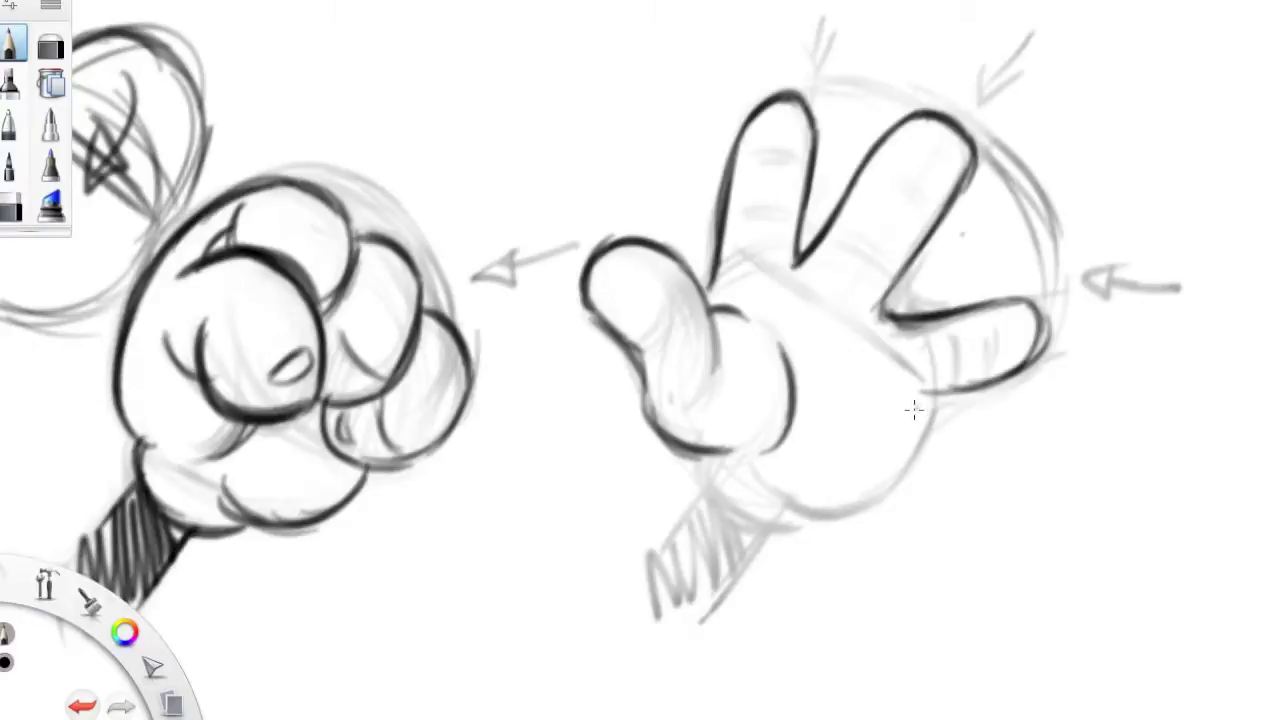
Redraw the fourth hand's palm contour, the crease below the fingers and the curved cuff with dark lines.
mouse_move(914, 408)
mouse_down()
mouse_move(903, 462)
mouse_move(842, 510)
mouse_up()
drag(770, 484, 888, 488)
mouse_move(782, 266)
mouse_down()
mouse_move(896, 336)
mouse_move(908, 358)
mouse_up()
mouse_move(700, 450)
mouse_down()
mouse_move(750, 518)
mouse_move(775, 526)
mouse_up()
drag(696, 476, 788, 528)
drag(734, 452, 786, 496)
Outline and densely hatch the fourth hand's arm and darken the arrow aimed at its middle finger.
mouse_move(694, 468)
mouse_down()
mouse_move(638, 562)
mouse_move(648, 548)
mouse_up()
drag(766, 518, 694, 614)
drag(748, 526, 702, 598)
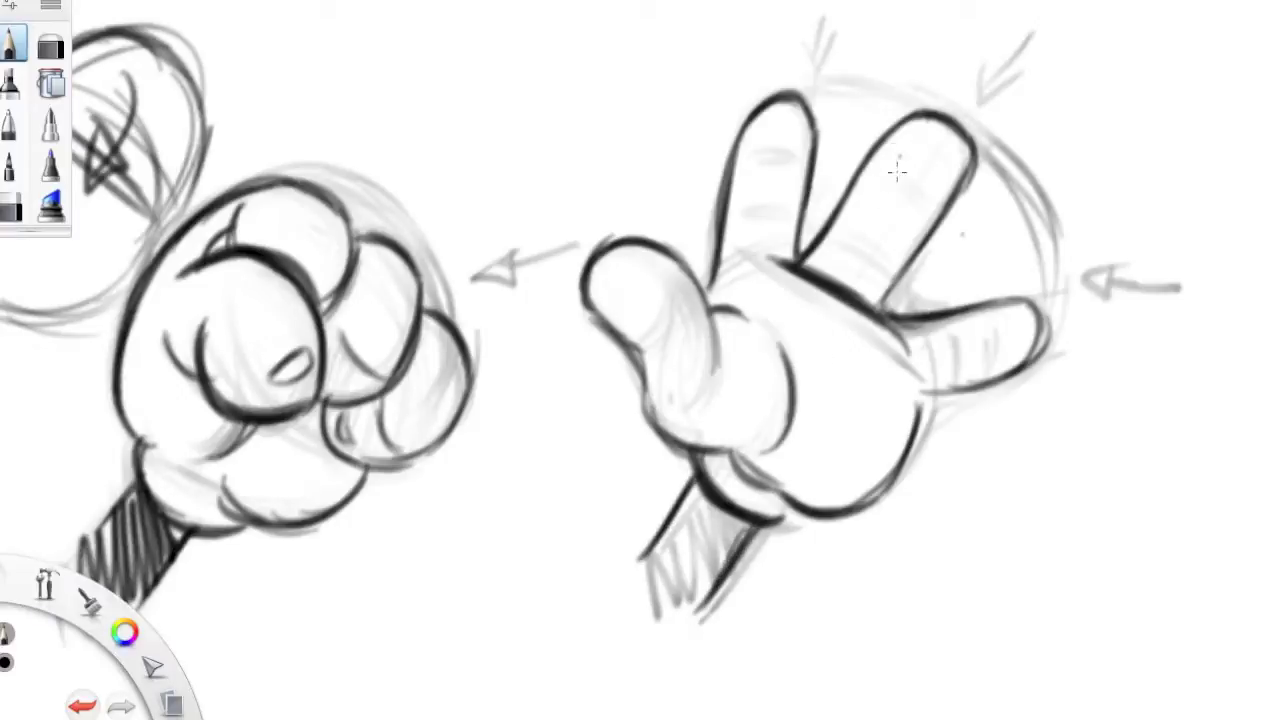
mouse_move(1033, 28)
mouse_down()
mouse_move(986, 78)
mouse_move(986, 108)
mouse_move(972, 100)
mouse_up()
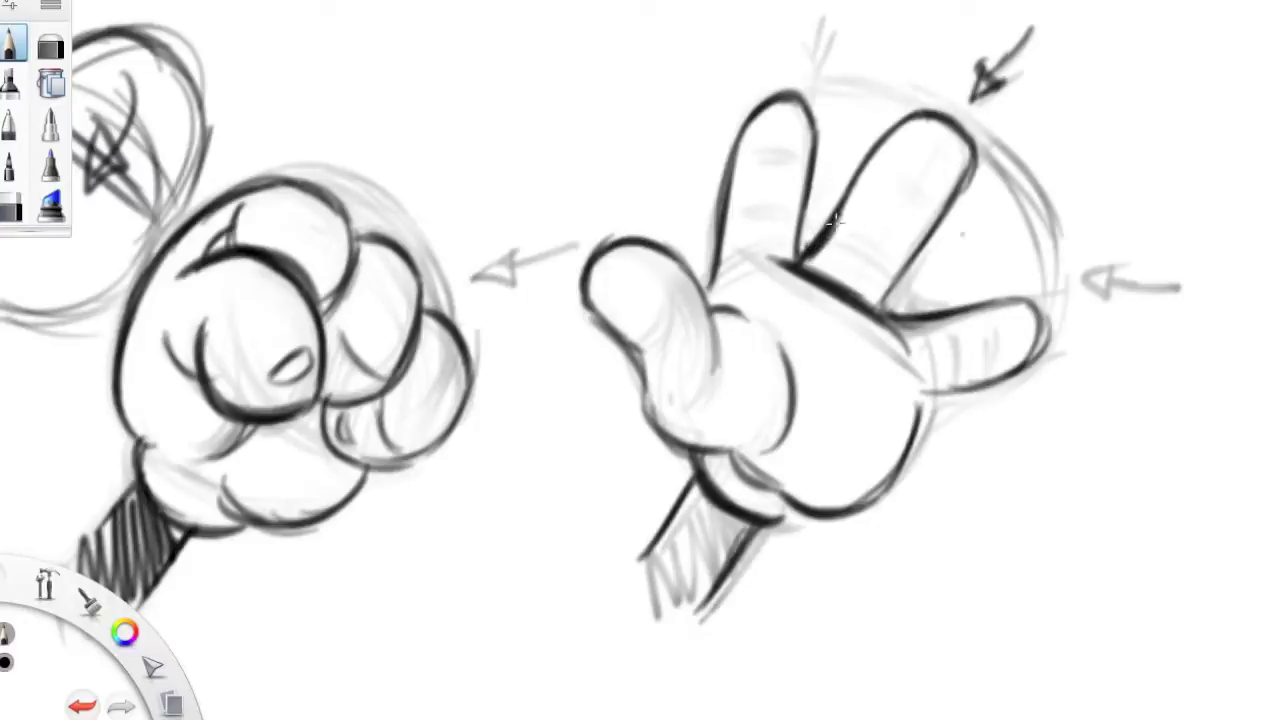
mouse_move(748, 533)
mouse_down()
mouse_move(690, 570)
mouse_move(652, 563)
mouse_move(647, 633)
mouse_up()
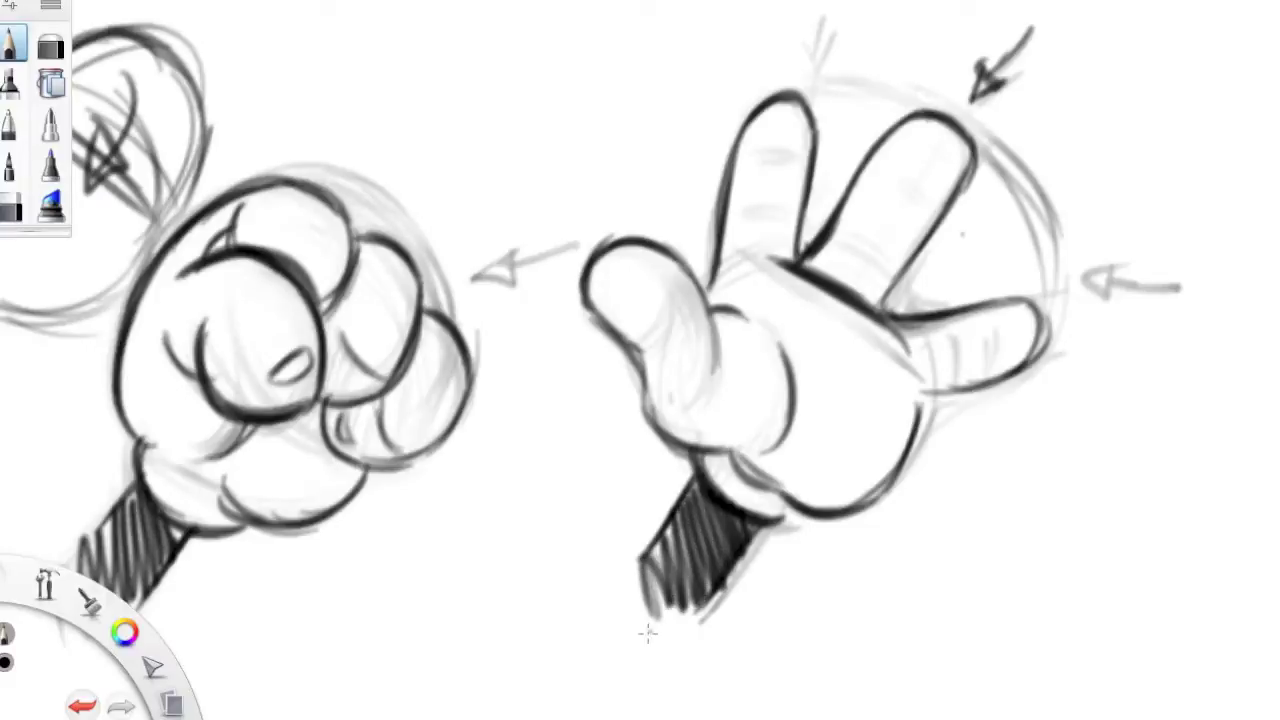
Set the Soft Eraser to size 14.3 and amount erased 91%, and erase the outline of the fourth hand's middle finger.
click(50, 45)
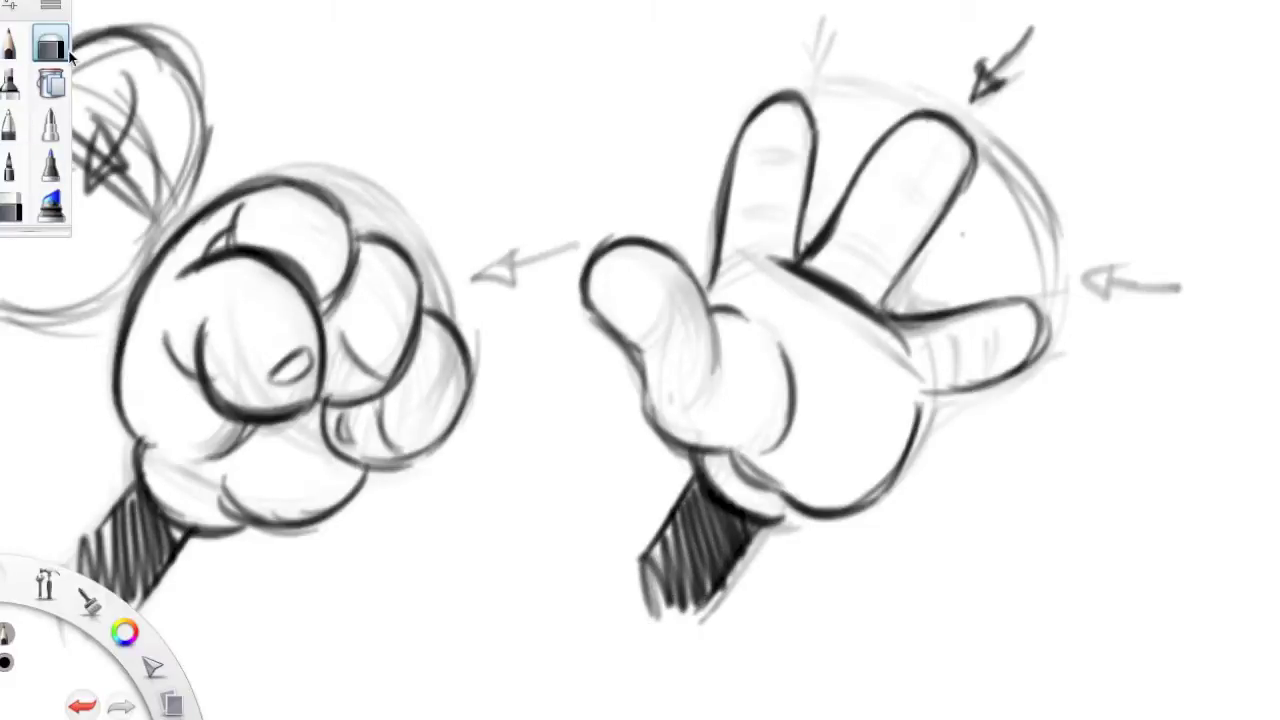
mouse_move(892, 126)
mouse_down()
mouse_move(931, 92)
mouse_move(957, 140)
mouse_up()
key(b)
click(12, 7)
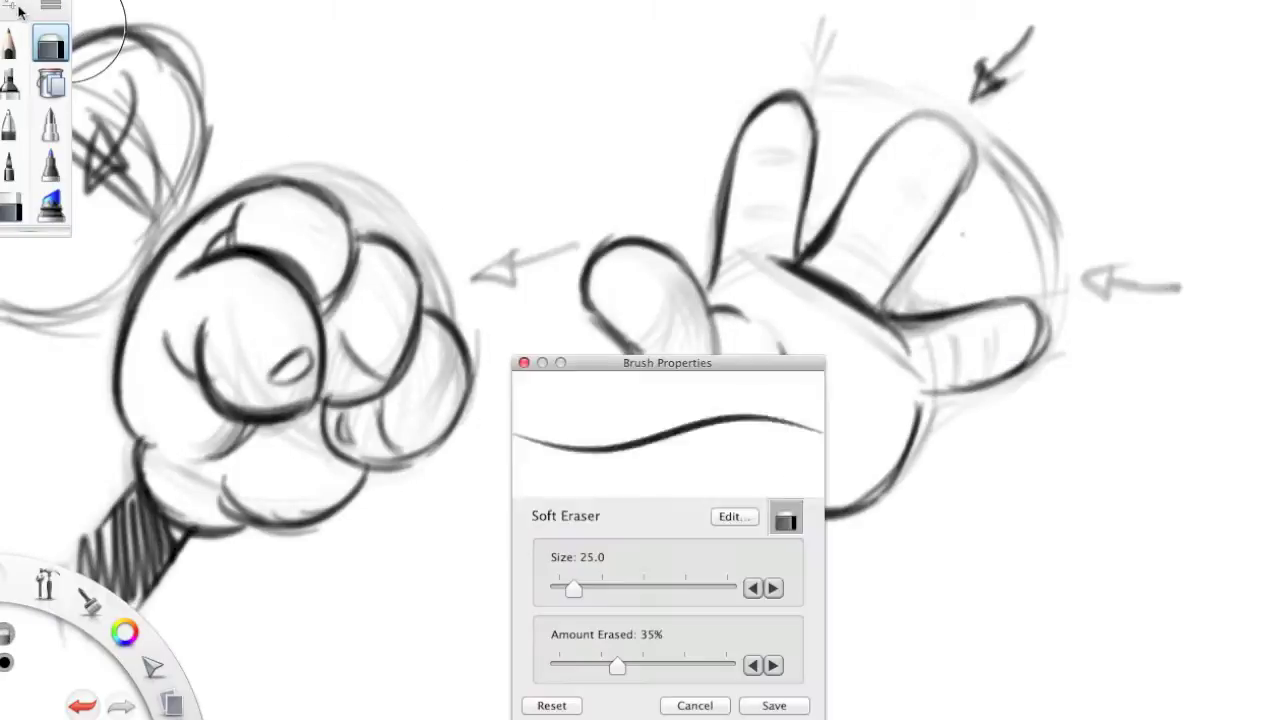
drag(573, 589, 566, 589)
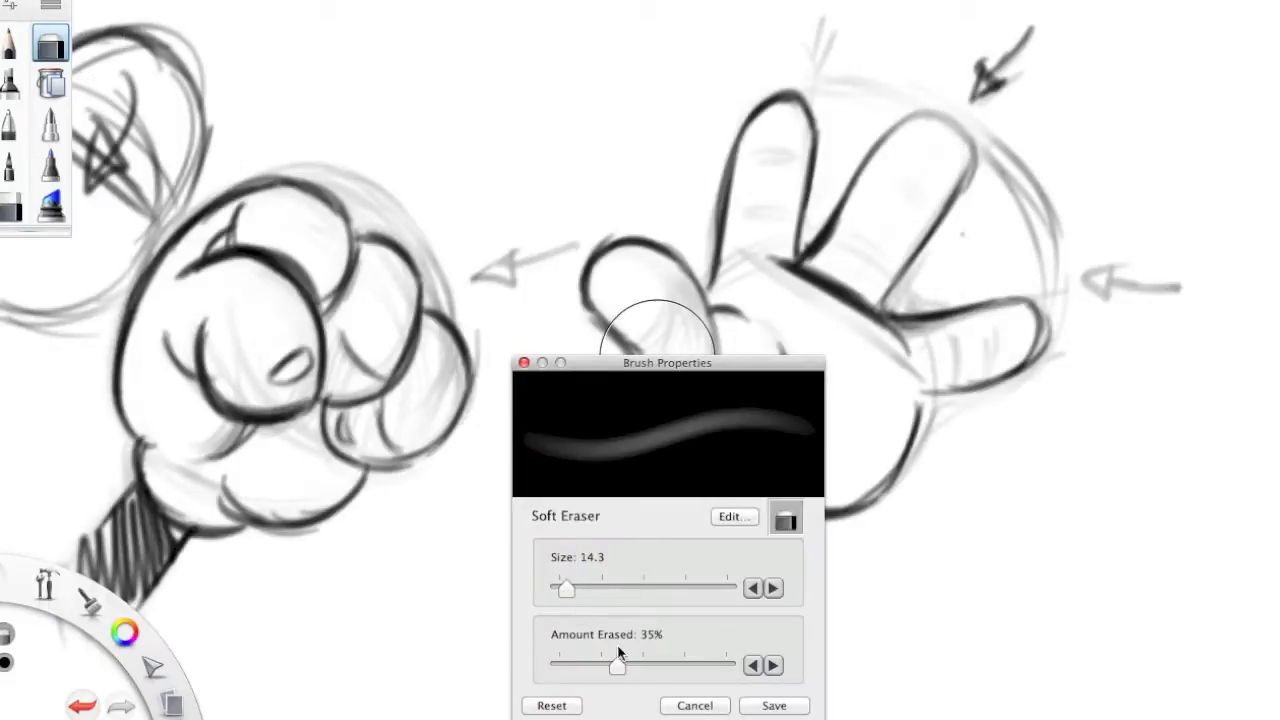
drag(688, 673, 711, 666)
mouse_move(845, 195)
mouse_down()
mouse_move(880, 150)
mouse_move(950, 118)
mouse_move(937, 224)
mouse_move(900, 280)
mouse_move(830, 245)
mouse_move(805, 200)
mouse_move(889, 130)
mouse_move(845, 195)
mouse_move(850, 185)
mouse_up()
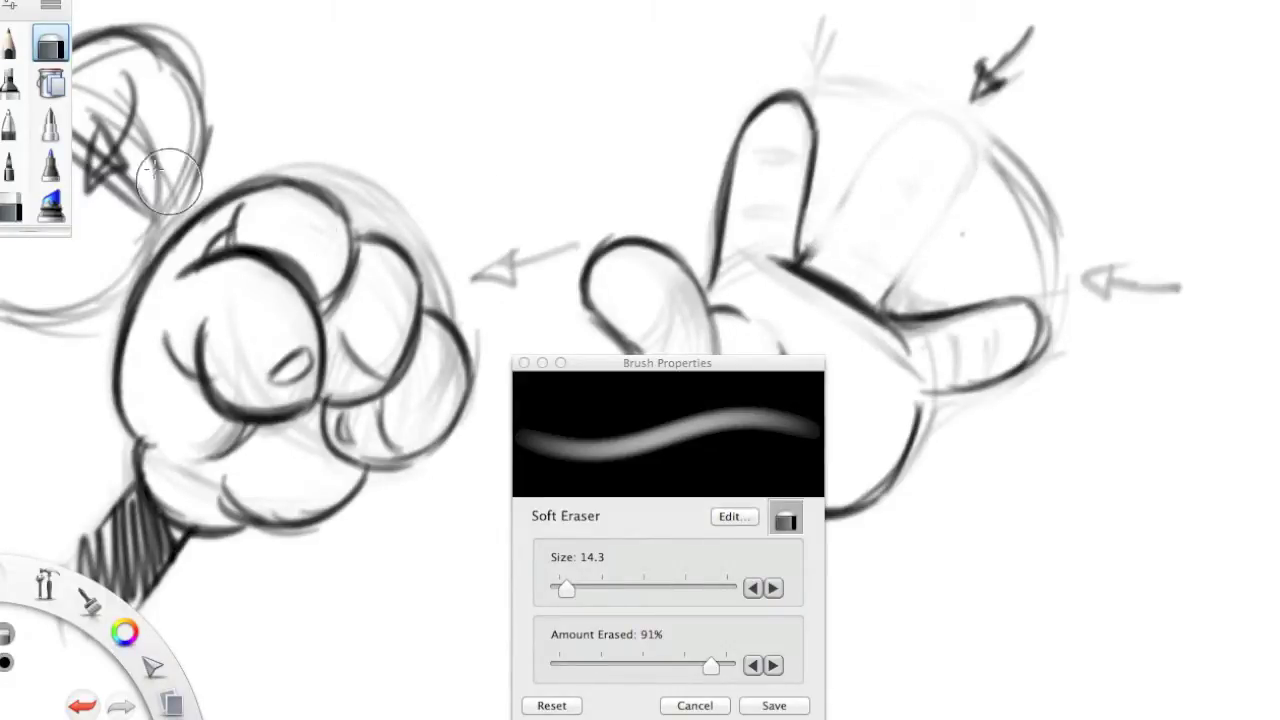
Redraw the fourth hand's middle finger in pencil with a narrower rounded tip and dark sides.
click(10, 46)
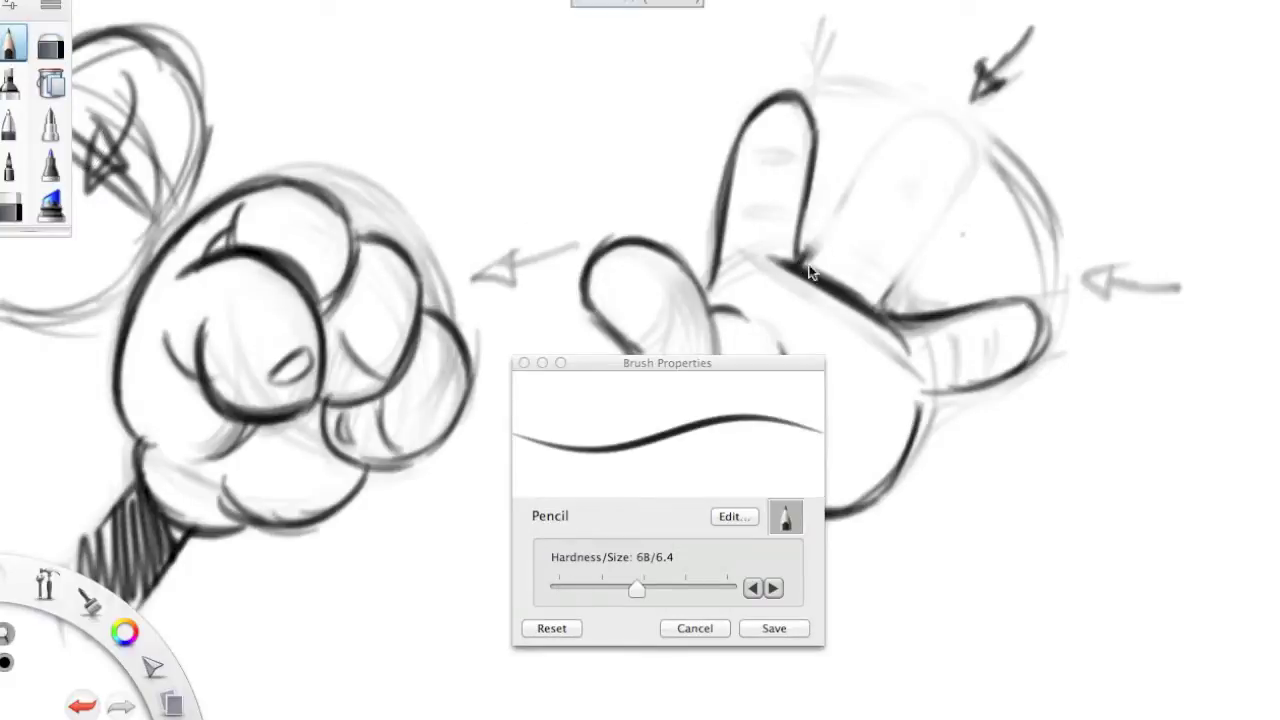
scroll(804, 266, up, 1)
drag(806, 264, 856, 194)
drag(830, 244, 864, 174)
drag(842, 222, 906, 112)
mouse_move(862, 182)
mouse_down()
mouse_move(940, 108)
mouse_move(975, 155)
mouse_move(888, 292)
mouse_up()
drag(936, 218, 876, 318)
drag(912, 250, 943, 305)
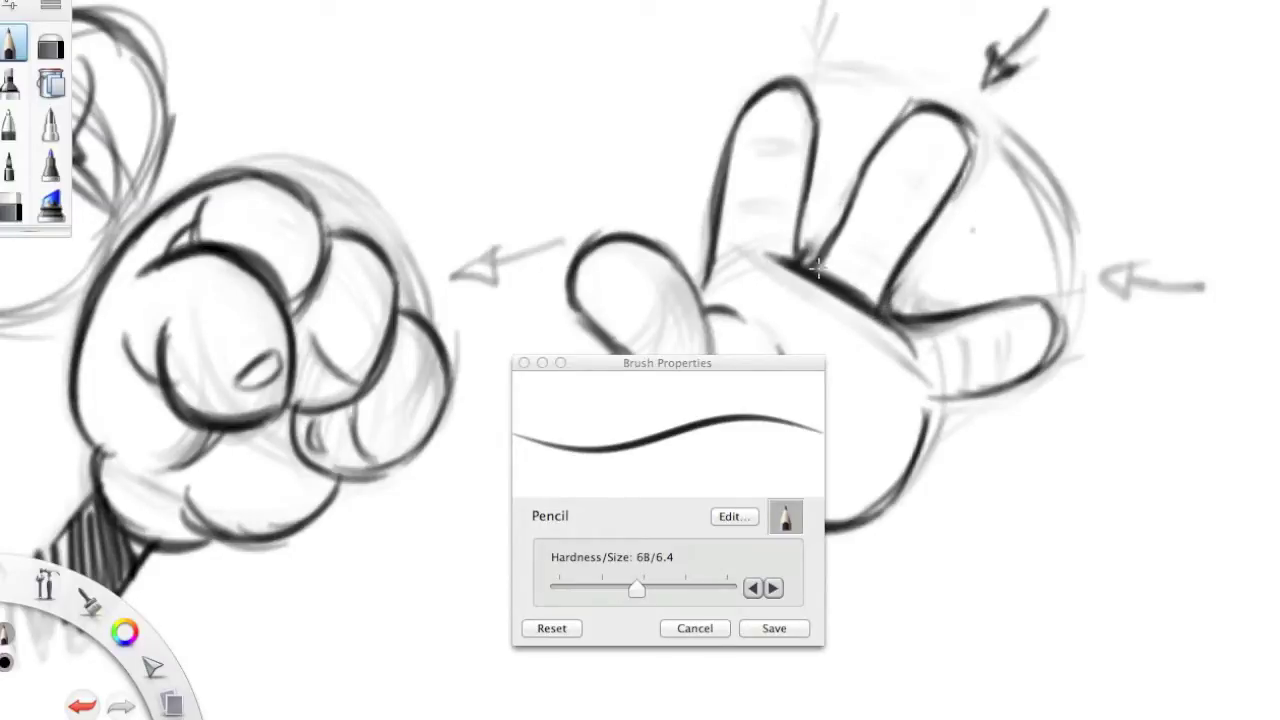
mouse_move(815, 255)
mouse_down()
mouse_move(905, 122)
mouse_move(822, 244)
mouse_move(822, 220)
mouse_up()
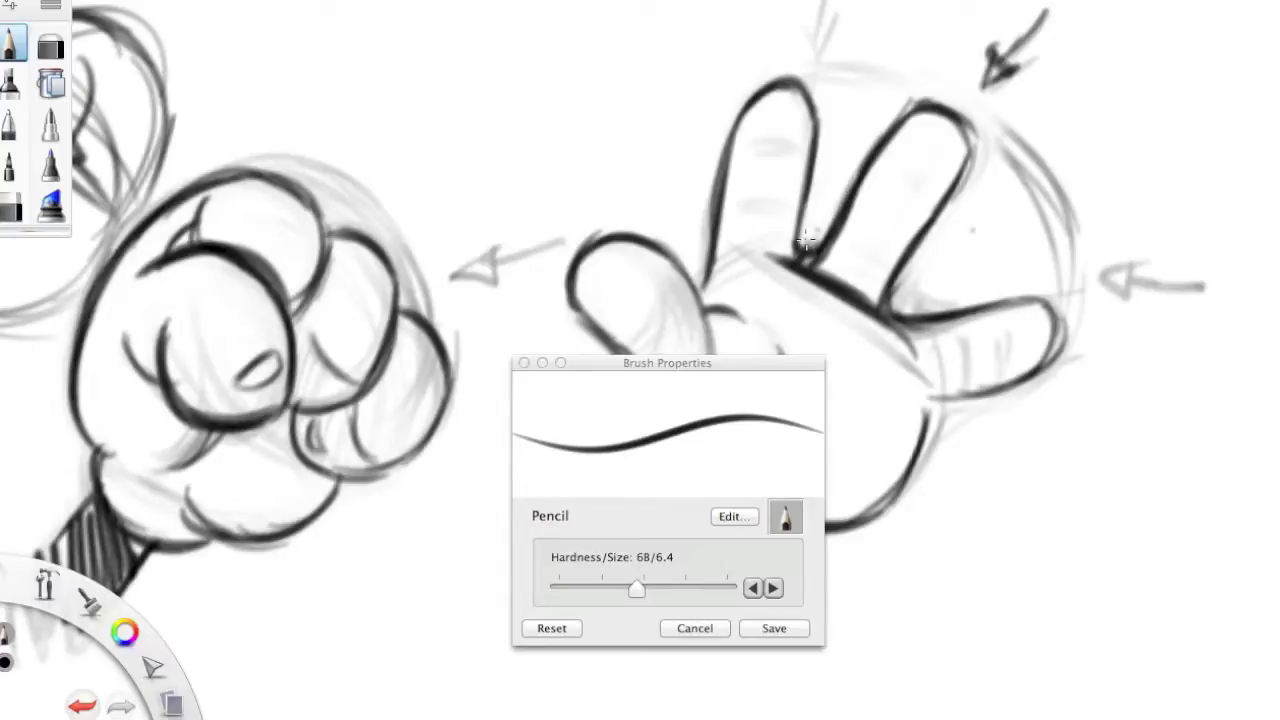
Erase the sharp corner between the fourth hand's index and middle fingers, redraw it as a rounded gap, and close the brush properties.
click(50, 45)
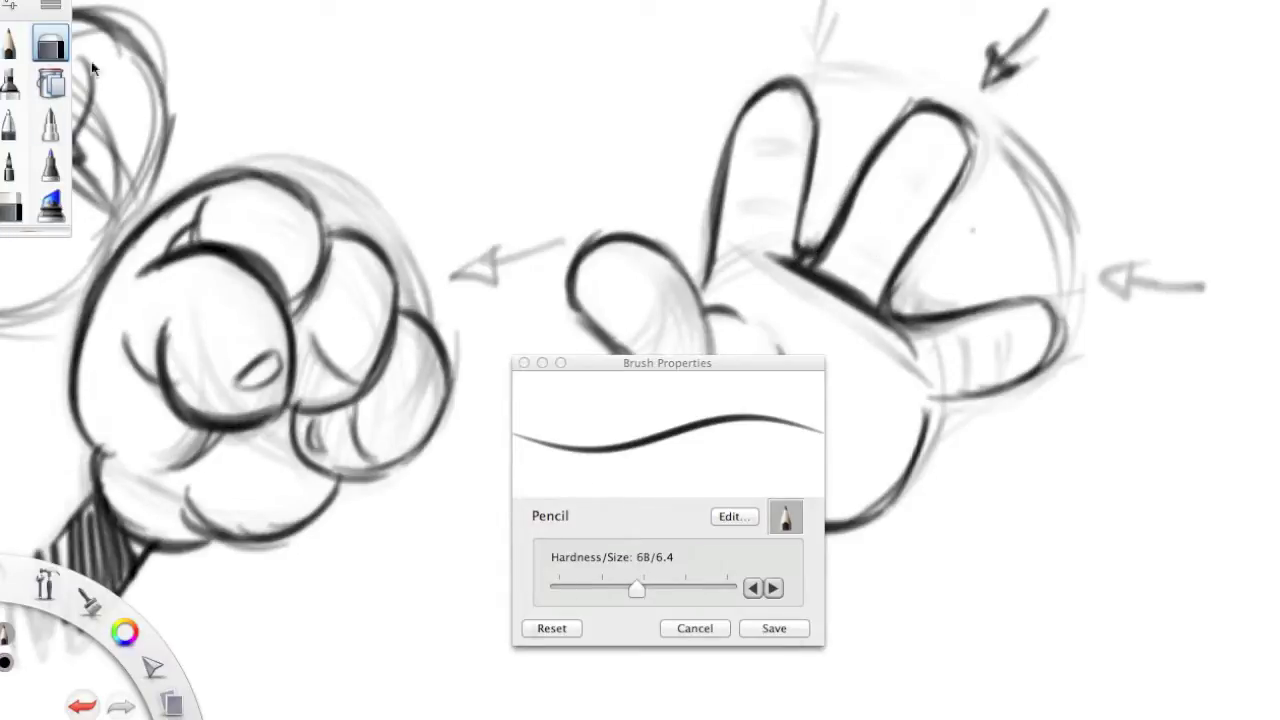
drag(803, 253, 852, 298)
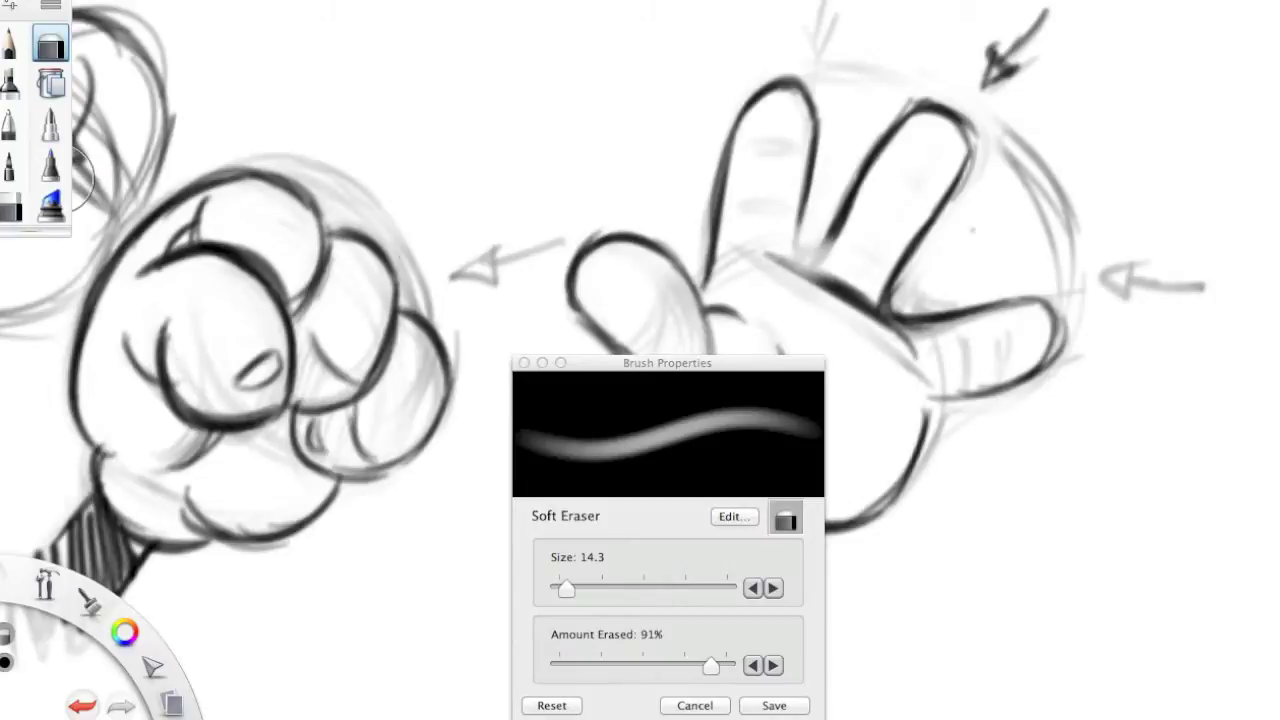
click(12, 45)
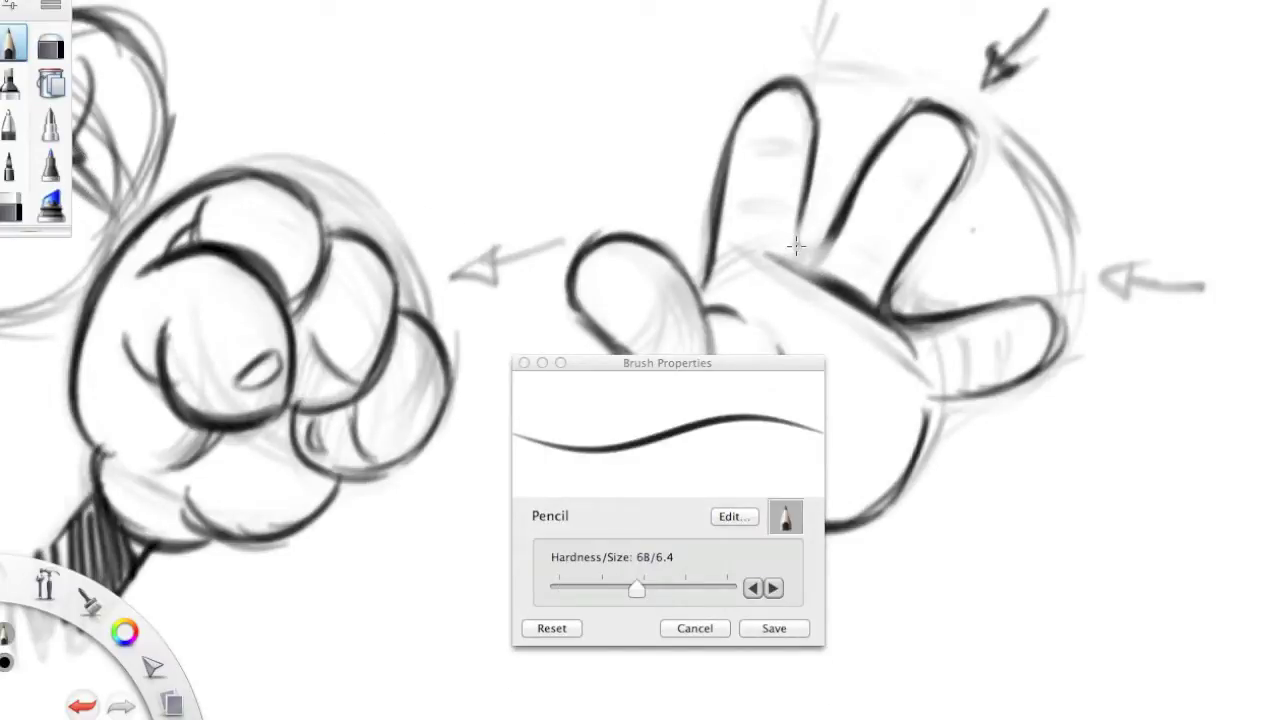
drag(798, 250, 845, 303)
click(659, 368)
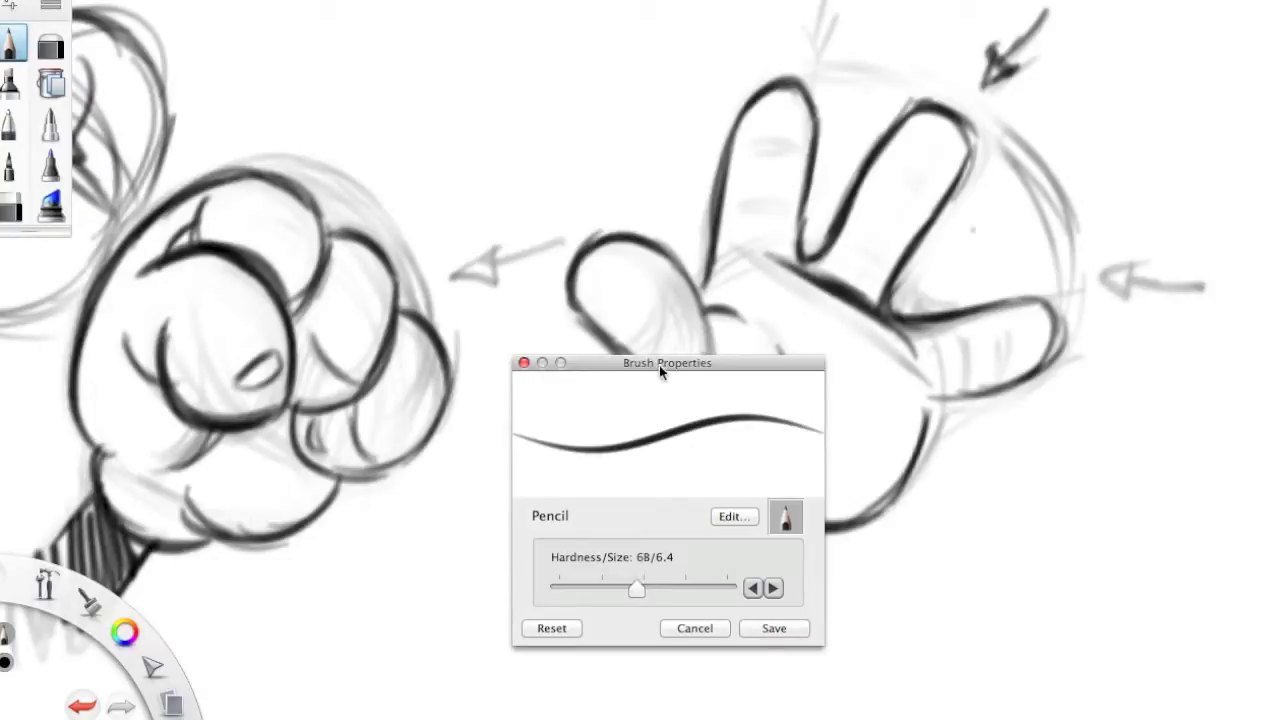
click(524, 363)
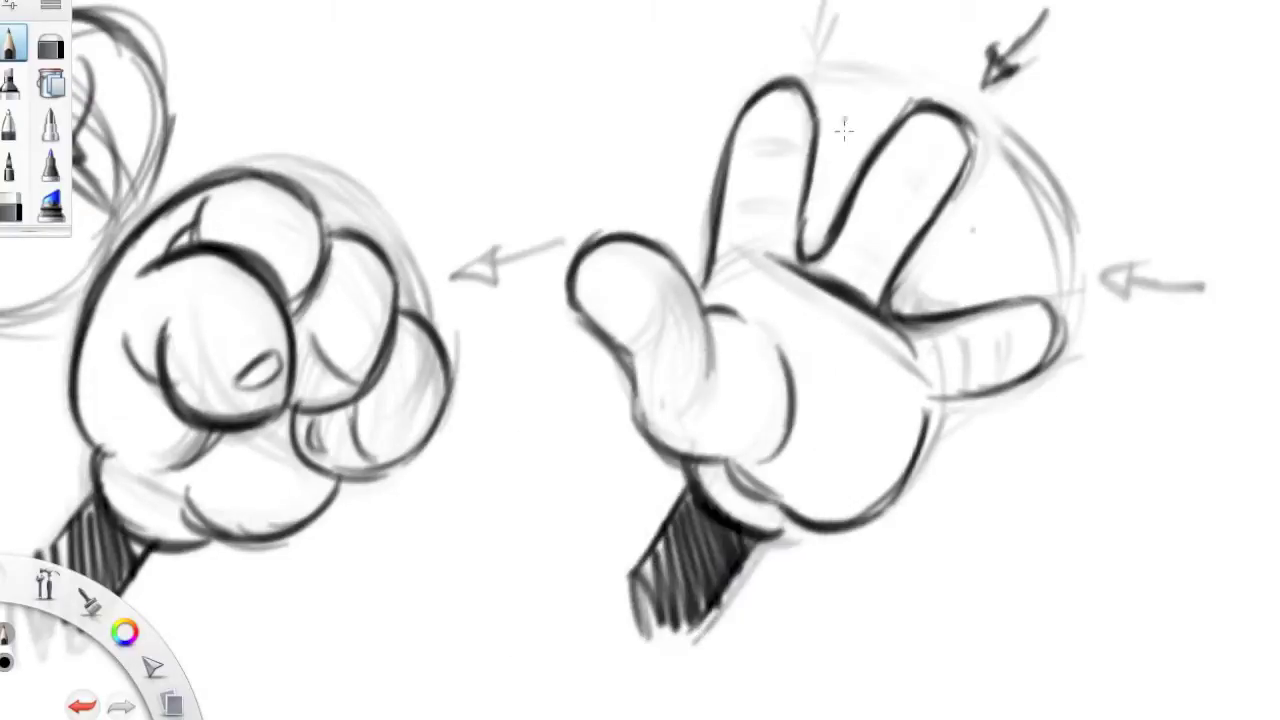
Add a second contour inside the little finger's lower edge and reinforce where it joins the palm.
mouse_move(896, 314)
mouse_down()
mouse_move(990, 310)
mouse_move(914, 392)
mouse_up()
drag(1046, 342, 914, 404)
drag(906, 468, 927, 403)
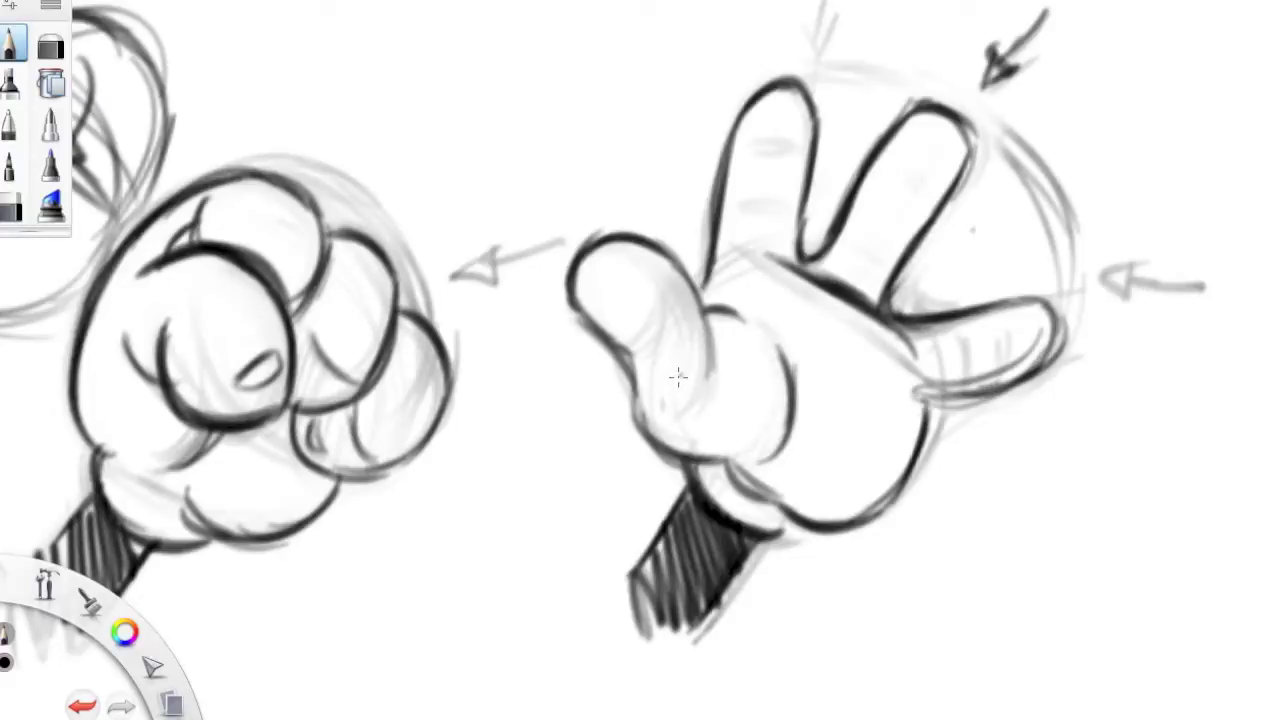
Draw a large arrow pointing up at each of the three smaller finished hands from below.
key(space)
drag(668, 388, 519, 468)
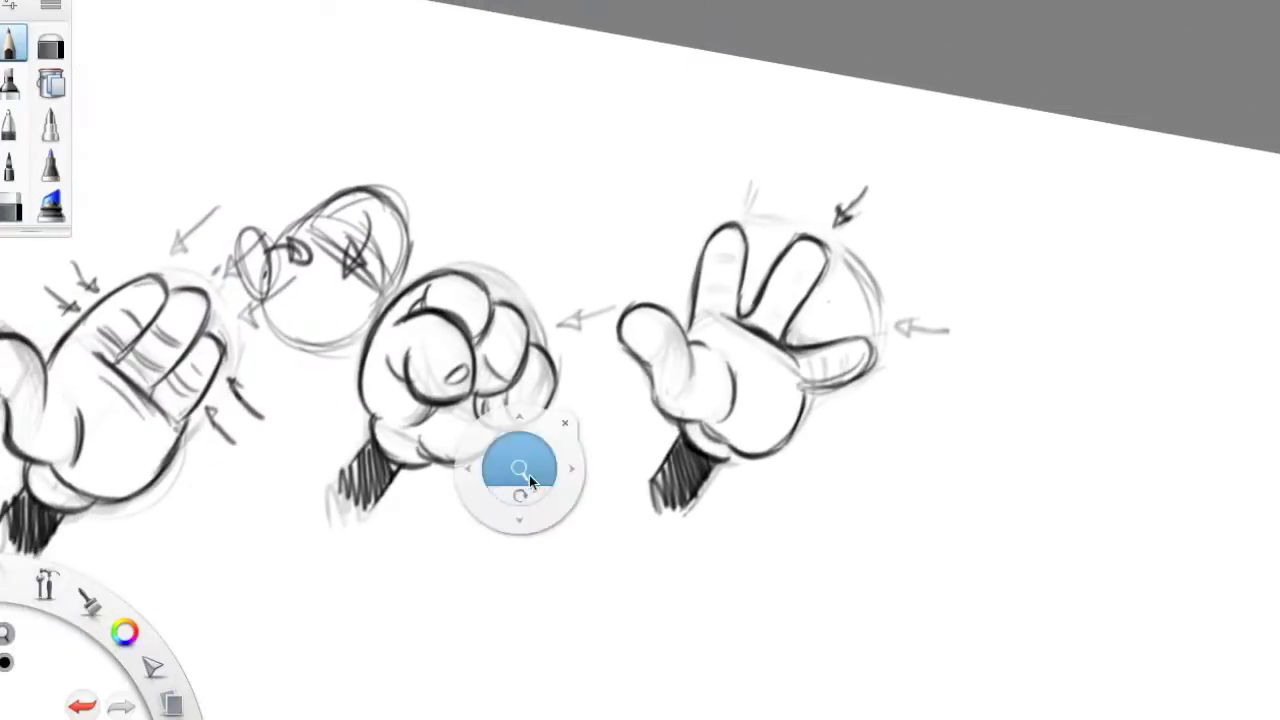
drag(500, 514, 1104, 450)
key(space)
drag(542, 522, 414, 523)
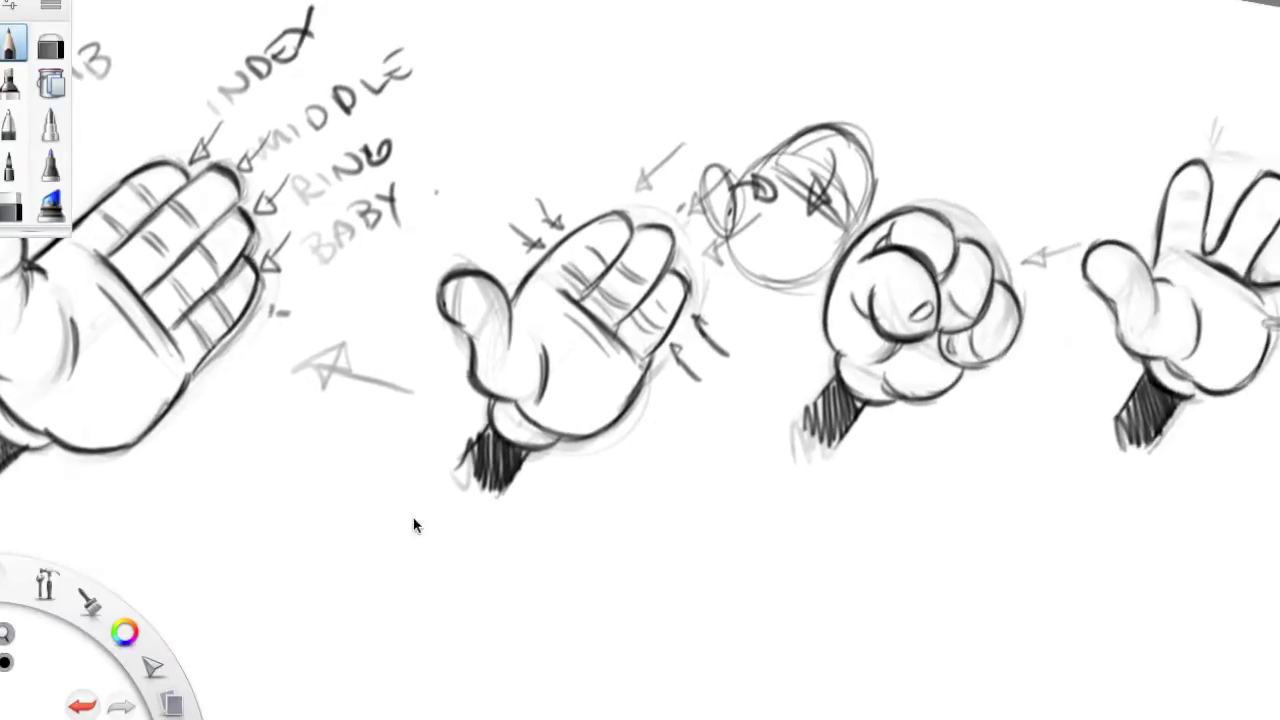
drag(622, 600, 598, 512)
drag(574, 538, 620, 517)
drag(940, 597, 911, 542)
mouse_move(888, 559)
mouse_down()
mouse_move(941, 536)
mouse_move(884, 561)
mouse_up()
key(space)
drag(977, 578, 873, 539)
drag(997, 602, 962, 548)
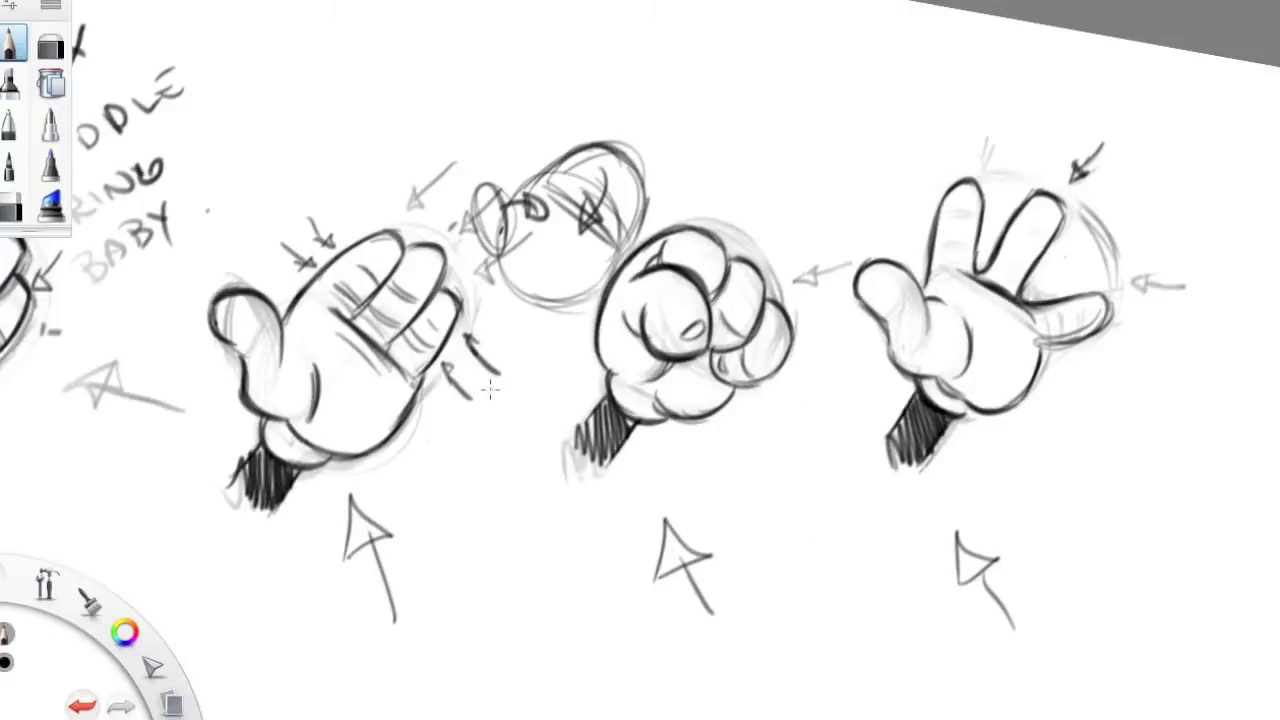
Sketch a circular palm for a new pointing hand in the empty space below, with a raised index finger and curved folded fingers.
key(space)
drag(556, 466, 785, 251)
mouse_move(338, 383)
mouse_down()
mouse_move(366, 503)
mouse_move(462, 432)
mouse_up()
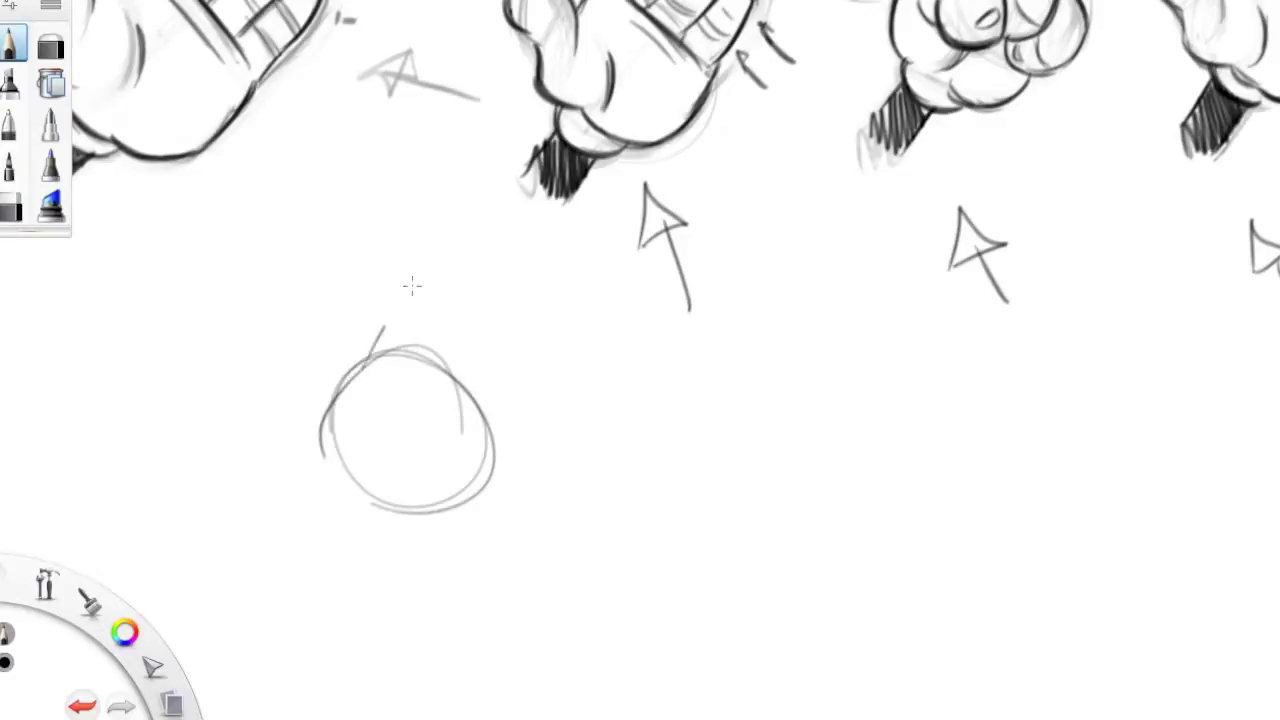
drag(412, 287, 448, 248)
drag(448, 311, 428, 332)
mouse_move(465, 246)
mouse_down()
mouse_move(410, 352)
mouse_move(505, 414)
mouse_up()
mouse_move(434, 350)
mouse_down()
mouse_move(491, 396)
mouse_move(503, 444)
mouse_up()
drag(468, 360, 497, 456)
Reinforce the pointing hand's folded fingers, add an oval thumb and wrist lines, and strengthen the raised finger's side.
mouse_move(430, 370)
mouse_down()
mouse_move(480, 478)
mouse_move(498, 462)
mouse_up()
drag(410, 381, 488, 481)
mouse_move(445, 342)
mouse_down()
mouse_move(418, 410)
mouse_move(480, 485)
mouse_move(401, 410)
mouse_move(498, 440)
mouse_up()
mouse_move(357, 432)
mouse_down()
mouse_move(384, 404)
mouse_move(418, 428)
mouse_up()
drag(358, 476, 318, 530)
drag(392, 497, 343, 556)
mouse_move(342, 408)
mouse_down()
mouse_move(389, 301)
mouse_move(444, 237)
mouse_up()
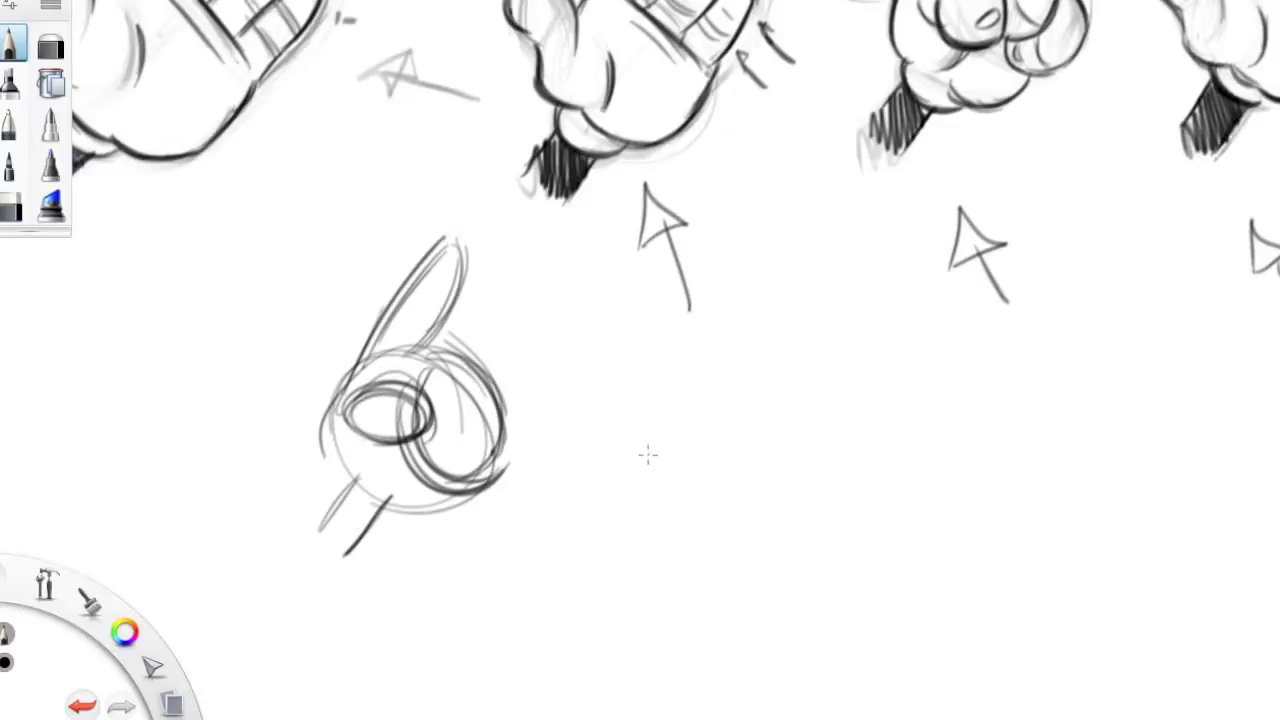
Sketch another hand beside the pointing one with a round palm, two raised fingers and a folded outer finger.
mouse_move(688, 430)
mouse_down()
mouse_move(809, 450)
mouse_move(829, 543)
mouse_move(700, 565)
mouse_up()
mouse_move(678, 437)
mouse_down()
mouse_move(655, 335)
mouse_move(665, 310)
mouse_move(712, 405)
mouse_up()
drag(690, 322, 720, 420)
mouse_move(646, 356)
mouse_down()
mouse_move(704, 339)
mouse_move(766, 346)
mouse_up()
mouse_move(778, 415)
mouse_down()
mouse_move(767, 298)
mouse_move(768, 412)
mouse_move(737, 293)
mouse_up()
mouse_move(772, 362)
mouse_down()
mouse_move(732, 298)
mouse_move(770, 400)
mouse_up()
mouse_move(836, 437)
mouse_down()
mouse_move(782, 406)
mouse_move(772, 478)
mouse_up()
Add the oval thumb, palm contours and wrist with a small cuff to the two-fingered hand sketch.
mouse_move(775, 420)
mouse_down()
mouse_move(819, 447)
mouse_move(743, 455)
mouse_move(741, 519)
mouse_move(700, 518)
mouse_up()
mouse_move(679, 438)
mouse_down()
mouse_move(684, 552)
mouse_move(740, 562)
mouse_up()
drag(662, 506, 760, 547)
mouse_move(800, 478)
mouse_down()
mouse_move(828, 552)
mouse_move(760, 566)
mouse_move(734, 634)
mouse_up()
drag(778, 556, 772, 634)
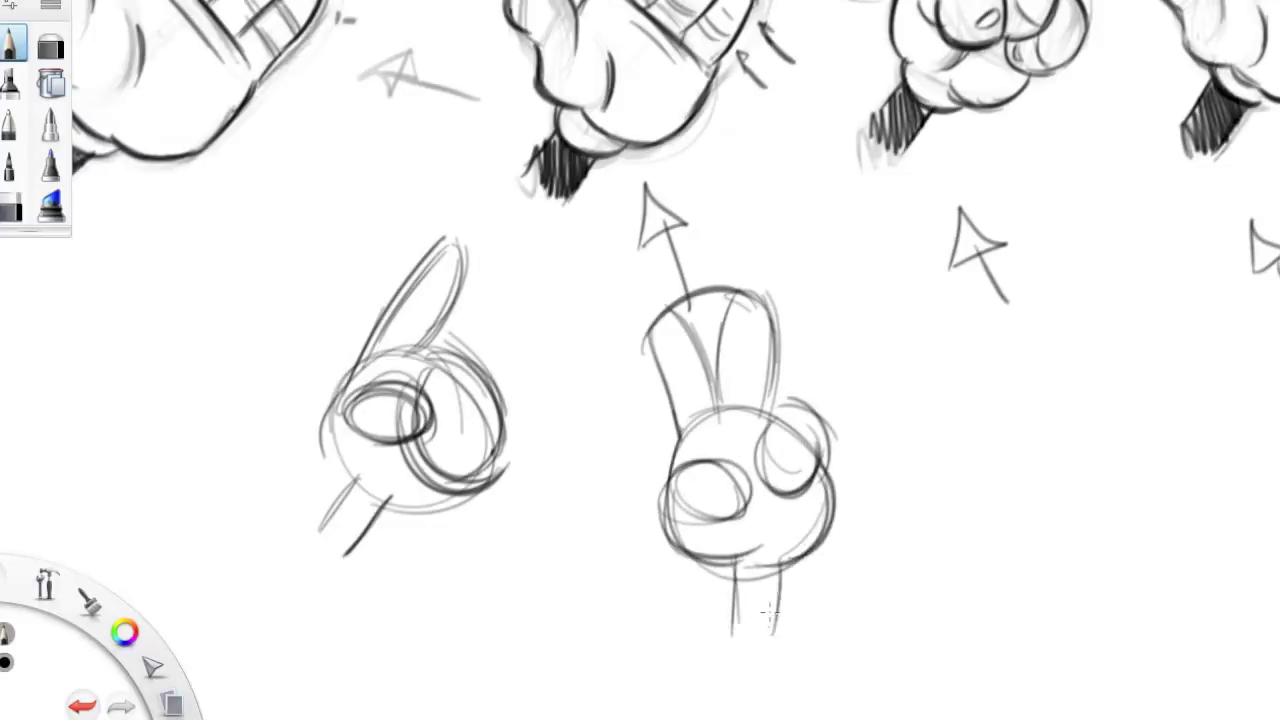
drag(734, 570, 784, 574)
mouse_move(706, 446)
mouse_down()
mouse_move(785, 449)
mouse_move(792, 413)
mouse_up()
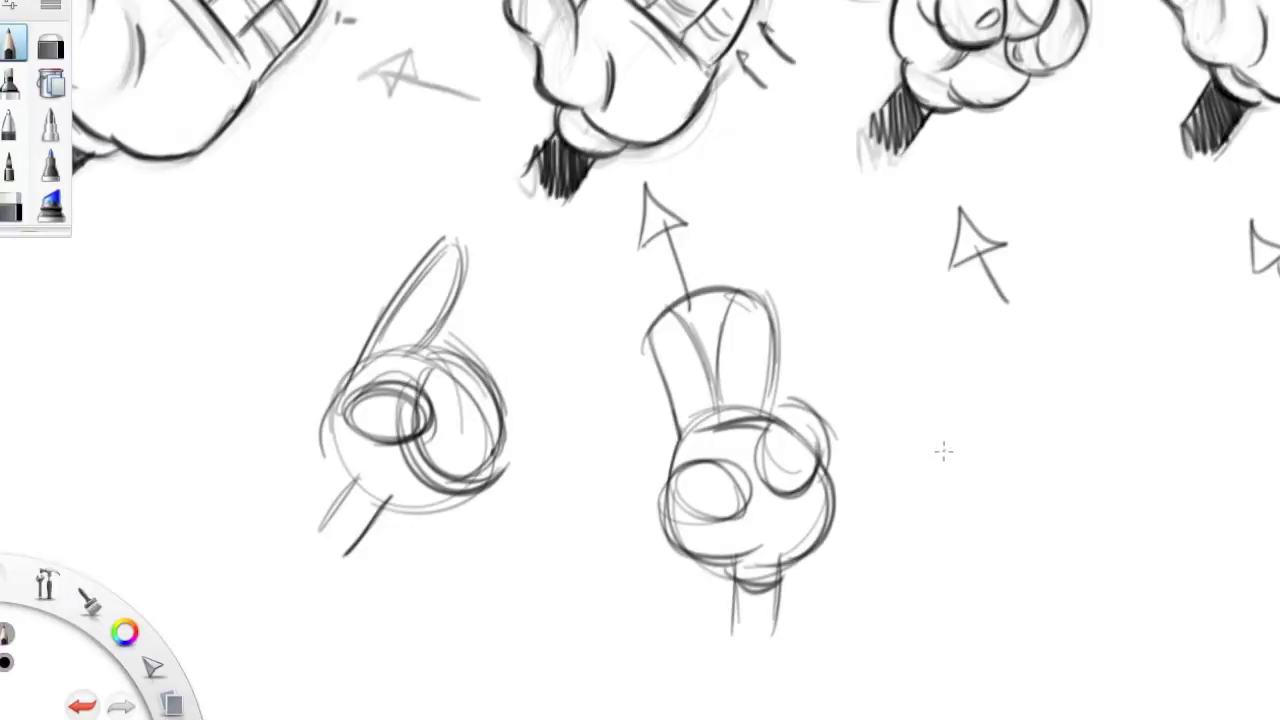
Sketch a slanted hand with a round palm, circular thumb, grouped fingers extending diagonally and two wrist lines.
mouse_move(1040, 418)
mouse_down()
mouse_move(957, 434)
mouse_move(1016, 468)
mouse_up()
mouse_move(982, 420)
mouse_down()
mouse_move(1115, 385)
mouse_move(1114, 491)
mouse_move(1060, 530)
mouse_move(1077, 416)
mouse_move(1045, 445)
mouse_move(1125, 440)
mouse_move(1031, 480)
mouse_move(969, 481)
mouse_move(1030, 462)
mouse_move(1010, 525)
mouse_move(985, 480)
mouse_move(1024, 510)
mouse_move(994, 414)
mouse_move(1112, 392)
mouse_move(1090, 535)
mouse_move(937, 482)
mouse_move(1060, 535)
mouse_move(985, 556)
mouse_move(945, 492)
mouse_move(900, 590)
mouse_move(1093, 408)
mouse_up()
mouse_move(980, 420)
mouse_down()
mouse_move(1110, 500)
mouse_move(938, 507)
mouse_up()
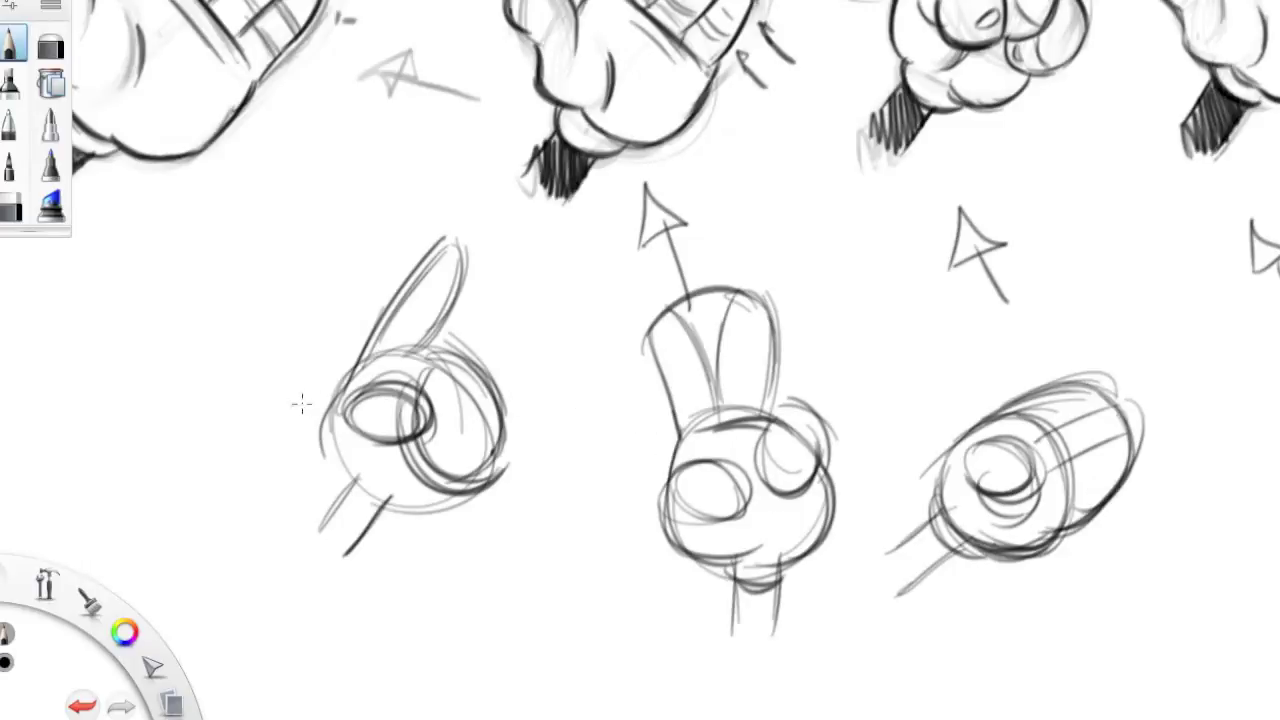
Sketch a fist from overlapping circles beside the pointing hand and add a hanging finger loop and a hatched arm.
mouse_move(113, 402)
mouse_down()
mouse_move(200, 290)
mouse_move(130, 410)
mouse_move(218, 308)
mouse_move(150, 318)
mouse_move(240, 318)
mouse_up()
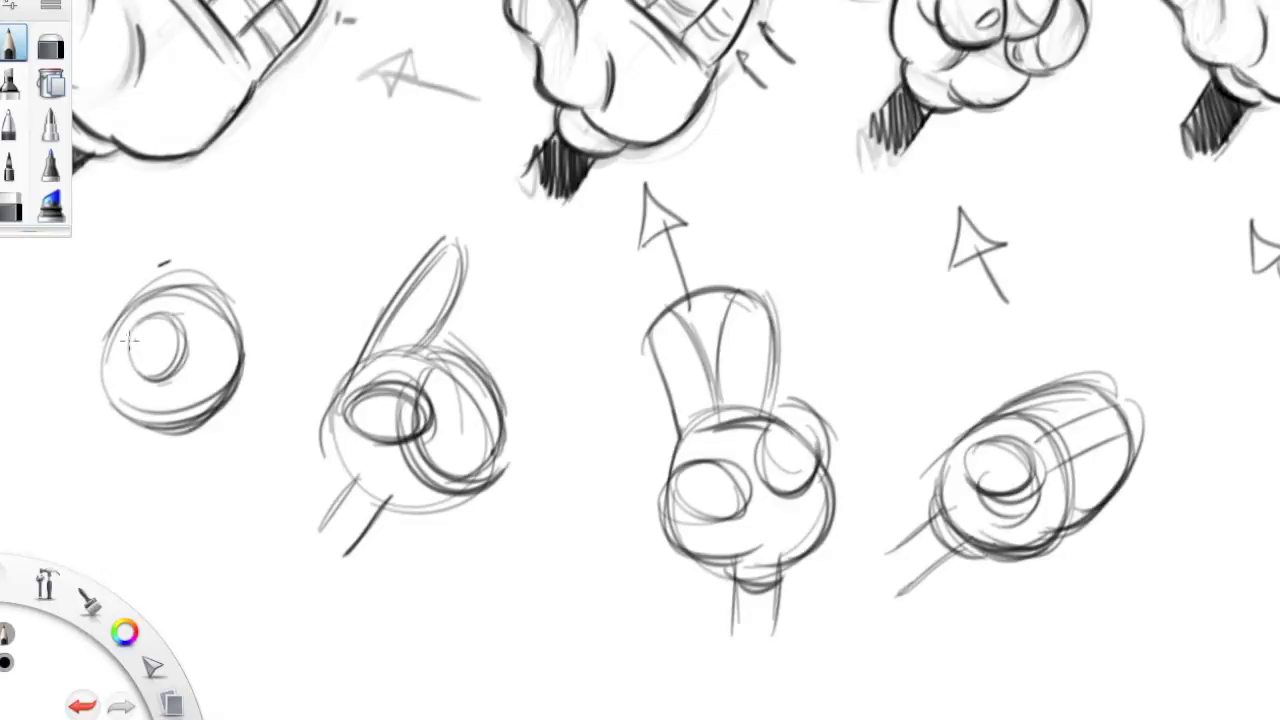
mouse_move(106, 332)
mouse_down()
mouse_move(186, 320)
mouse_move(258, 350)
mouse_move(270, 326)
mouse_move(151, 344)
mouse_move(261, 406)
mouse_move(140, 341)
mouse_move(284, 380)
mouse_up()
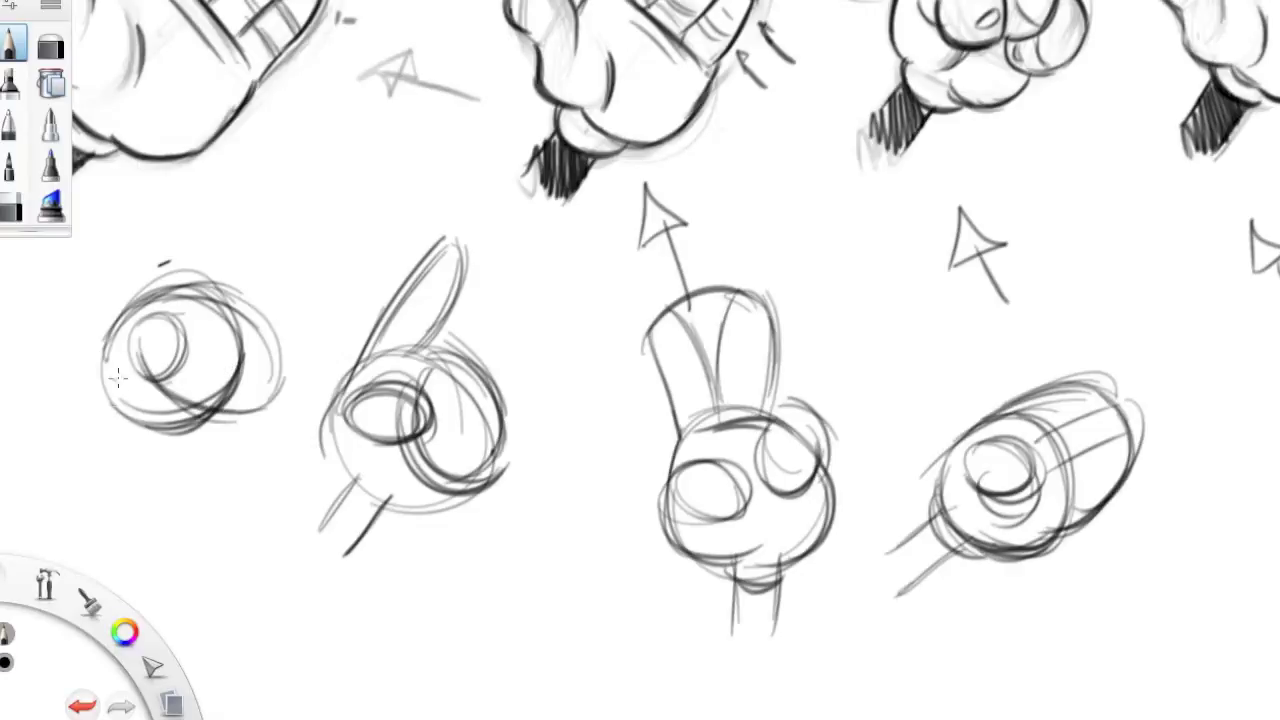
mouse_move(106, 426)
mouse_down()
mouse_move(150, 440)
mouse_move(160, 460)
mouse_move(130, 400)
mouse_move(200, 330)
mouse_move(240, 400)
mouse_move(181, 366)
mouse_up()
mouse_move(149, 323)
mouse_down()
mouse_move(150, 365)
mouse_move(170, 310)
mouse_move(140, 350)
mouse_move(231, 337)
mouse_move(160, 400)
mouse_move(220, 420)
mouse_move(196, 394)
mouse_move(212, 440)
mouse_move(200, 478)
mouse_move(258, 462)
mouse_move(222, 478)
mouse_move(265, 500)
mouse_up()
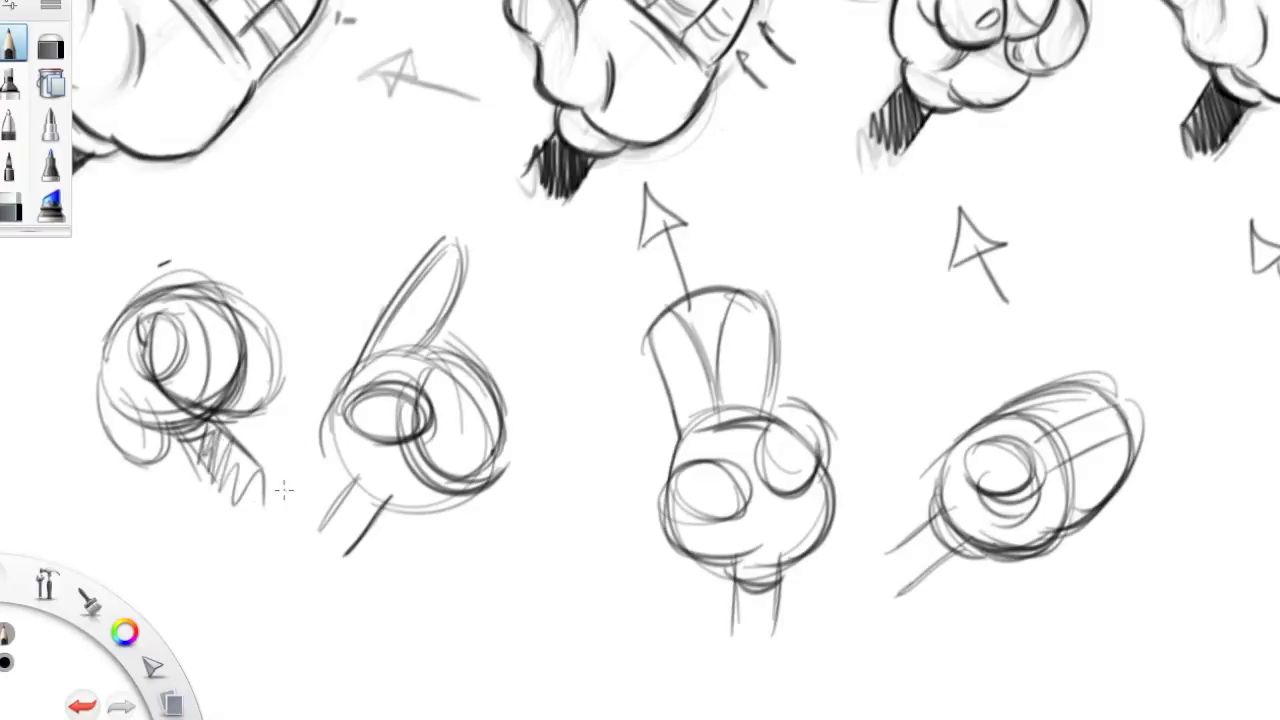
Draw a hatched circle with lines radiating like fingers beside the large labelled open hand.
key(space)
drag(649, 322, 326, 466)
key(space)
drag(839, 392, 1062, 432)
key(space)
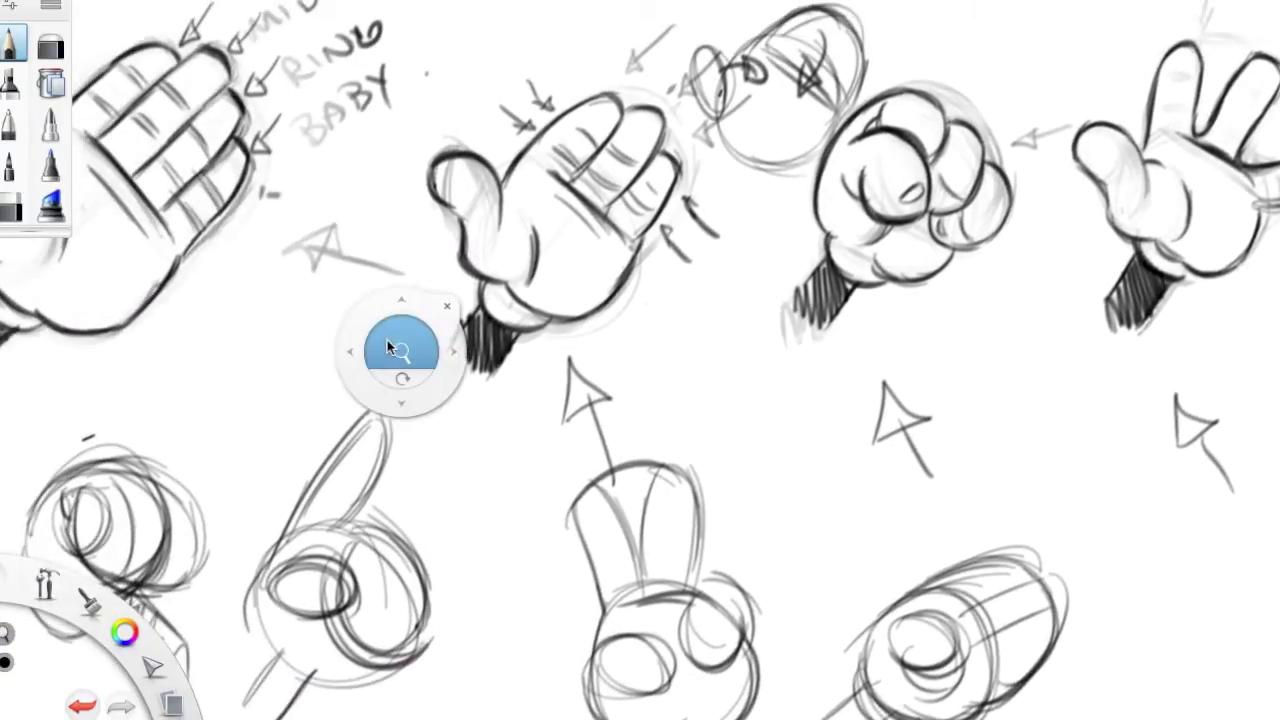
mouse_move(351, 351)
mouse_down()
mouse_move(590, 394)
mouse_move(738, 481)
mouse_up()
mouse_move(118, 409)
mouse_down()
mouse_move(122, 372)
mouse_move(158, 420)
mouse_move(218, 390)
mouse_up()
mouse_move(140, 370)
mouse_down()
mouse_move(158, 254)
mouse_move(178, 370)
mouse_move(268, 334)
mouse_up()
drag(54, 396, 134, 386)
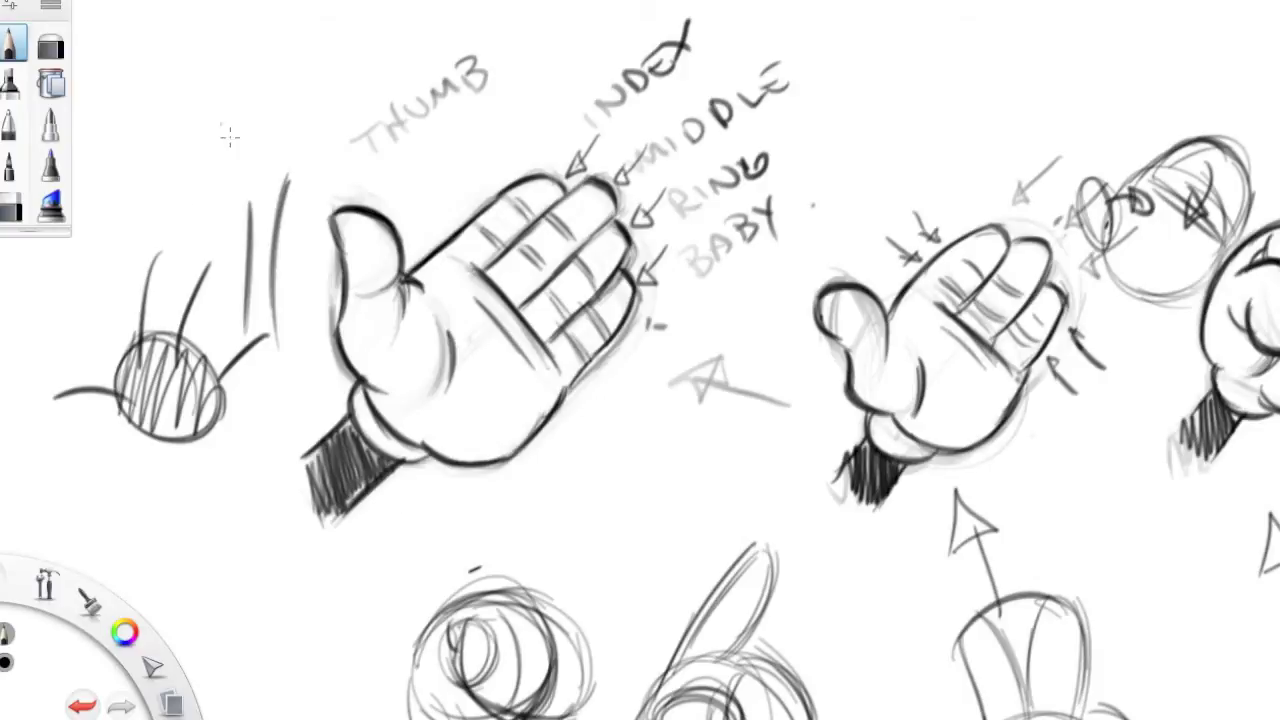
Add further sketch strokes above the hatched circle beside the labelled open hand.
mouse_move(198, 205)
mouse_down()
mouse_move(158, 128)
mouse_move(202, 32)
mouse_up()
mouse_move(208, 108)
mouse_down()
mouse_move(219, 48)
mouse_move(266, 72)
mouse_move(260, 136)
mouse_up()
mouse_move(168, 120)
mouse_down()
mouse_move(150, 168)
mouse_move(245, 192)
mouse_up()
drag(170, 178, 262, 155)
drag(216, 190, 192, 246)
drag(186, 190, 155, 252)
Draw arrows pointing down from above at the closed fist, the spread-fingered hand and the smaller open hand.
key(space)
mouse_move(766, 527)
mouse_down()
mouse_move(634, 500)
mouse_move(316, 518)
mouse_up()
drag(935, 95, 890, 188)
drag(932, 144, 896, 186)
drag(1002, 50, 1030, 120)
mouse_move(1008, 112)
mouse_down()
mouse_move(1058, 118)
mouse_move(1065, 165)
mouse_up()
drag(1061, 100, 1065, 165)
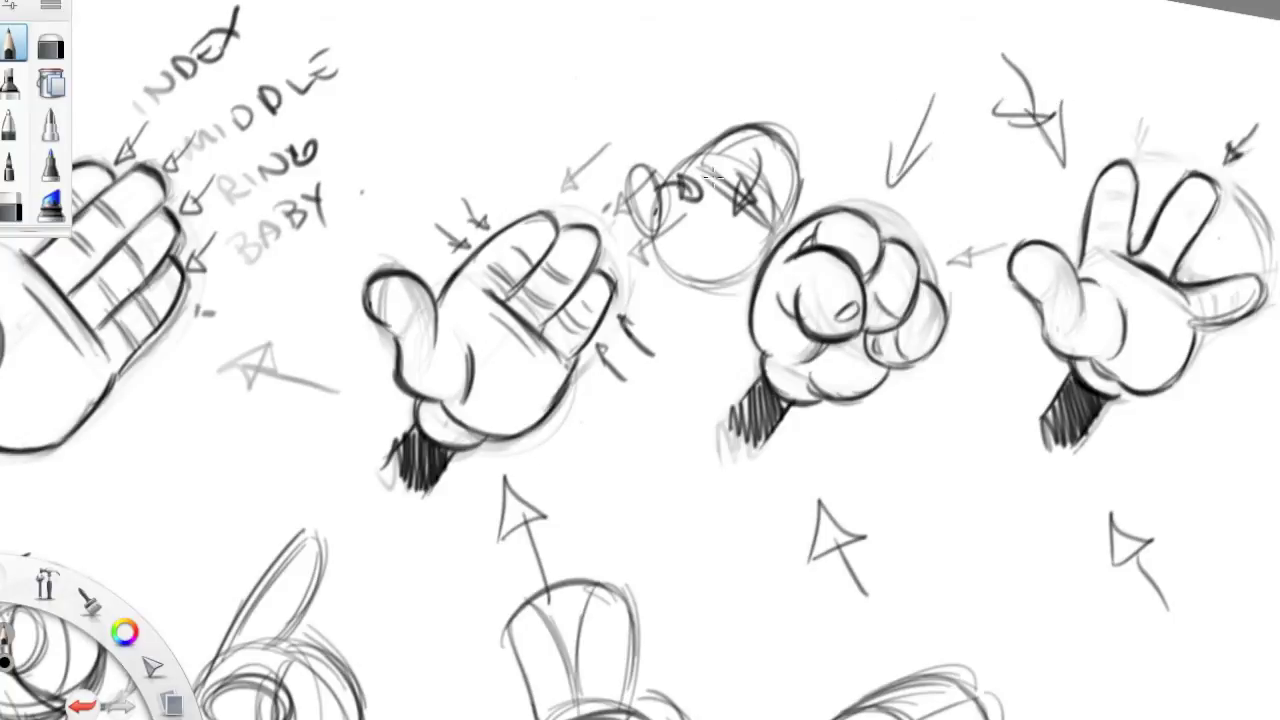
drag(515, 75, 420, 158)
drag(432, 120, 398, 193)
drag(398, 193, 452, 168)
key(space)
drag(454, 505, 300, 440)
key(space)
drag(587, 468, 777, 467)
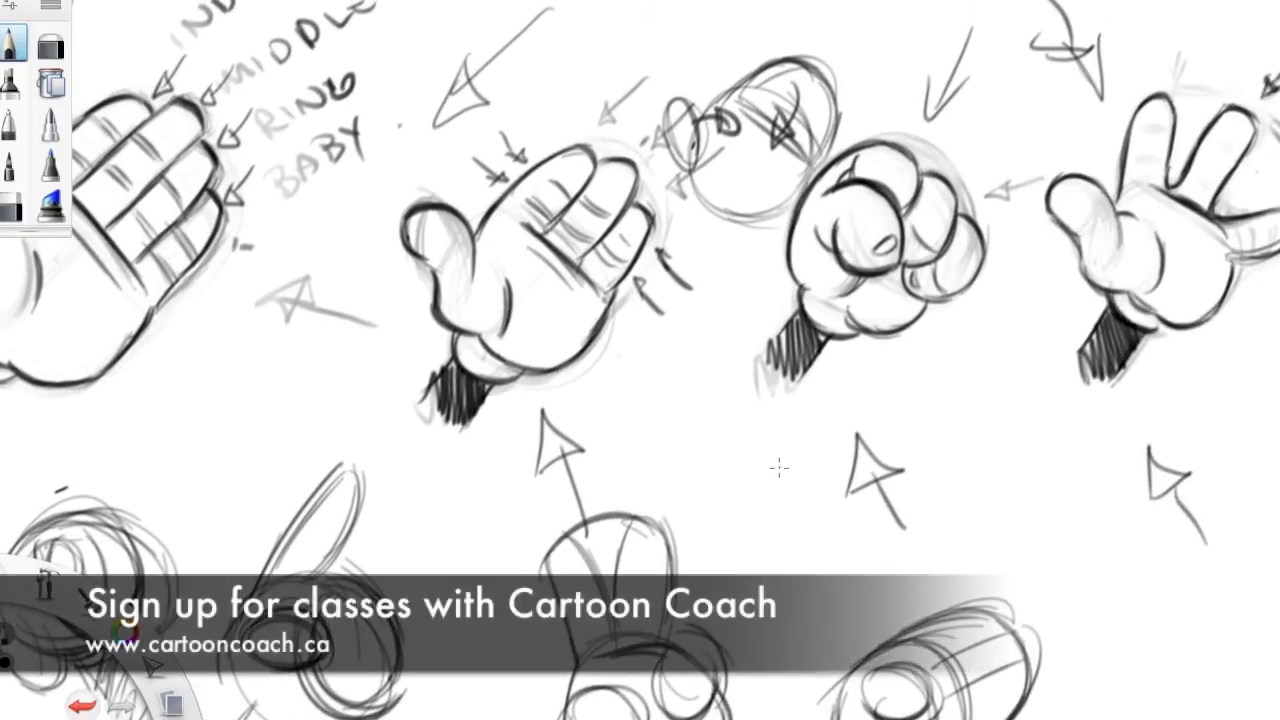